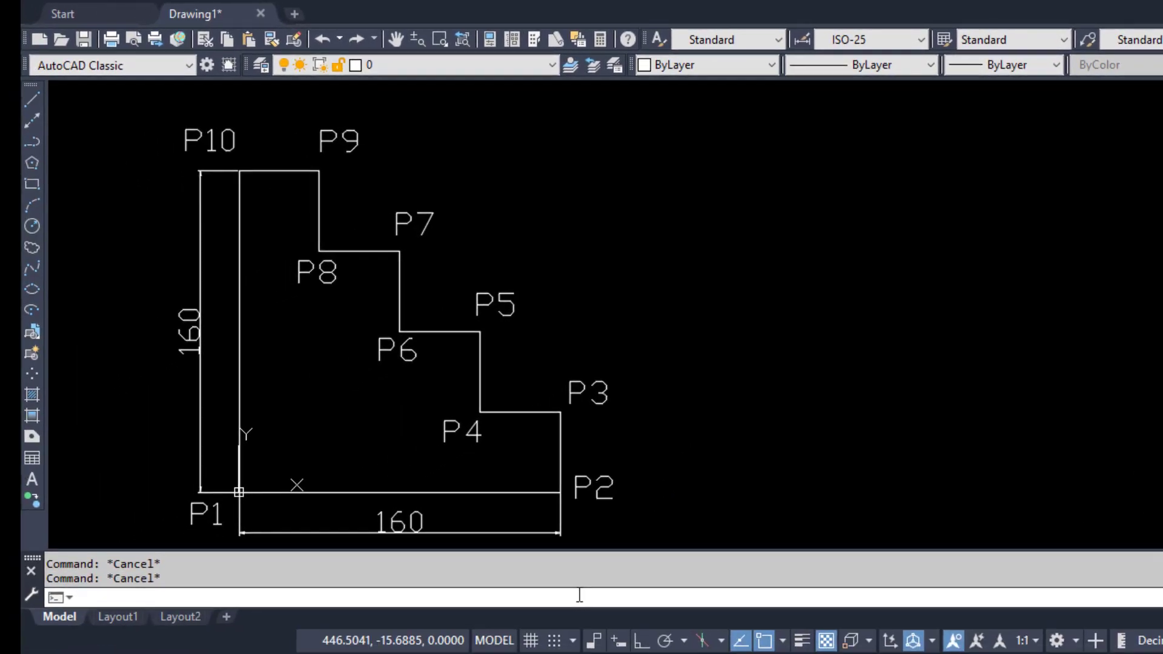
Step: Place a text with a picked height in the empty area beside the stepped profile and write P1(0,0) as its first line
{"action": "type", "text": "text"}
{"action": "key", "text": "Return"}
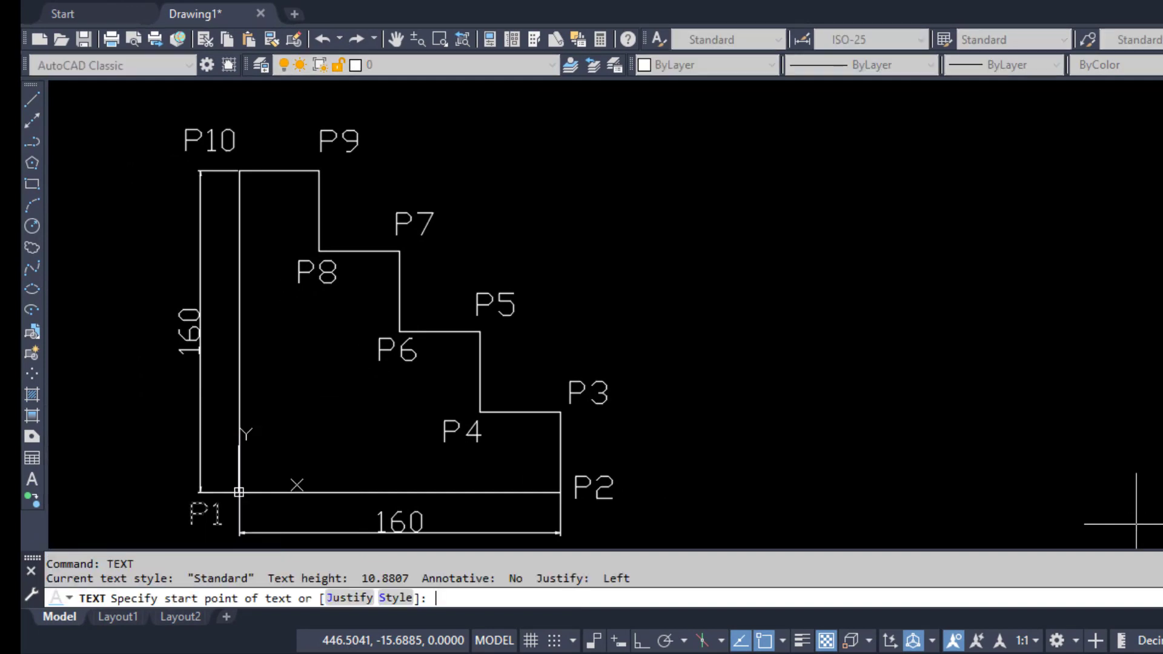
{"action": "left_click", "coordinate": [707, 155]}
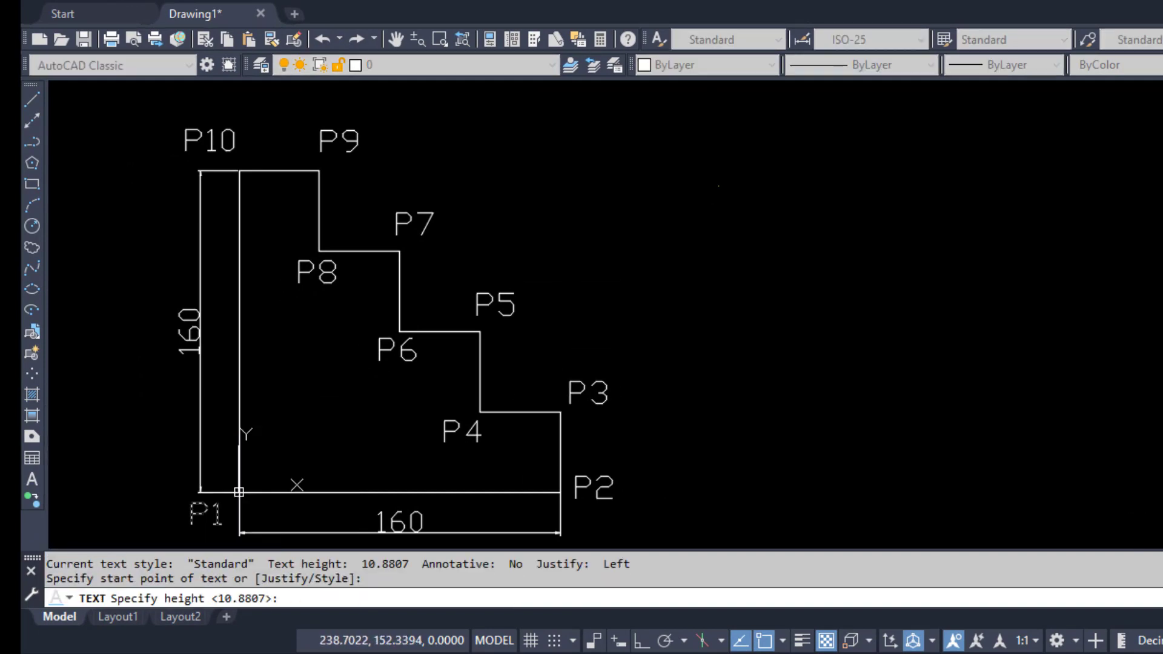
{"action": "left_click", "coordinate": [717, 152]}
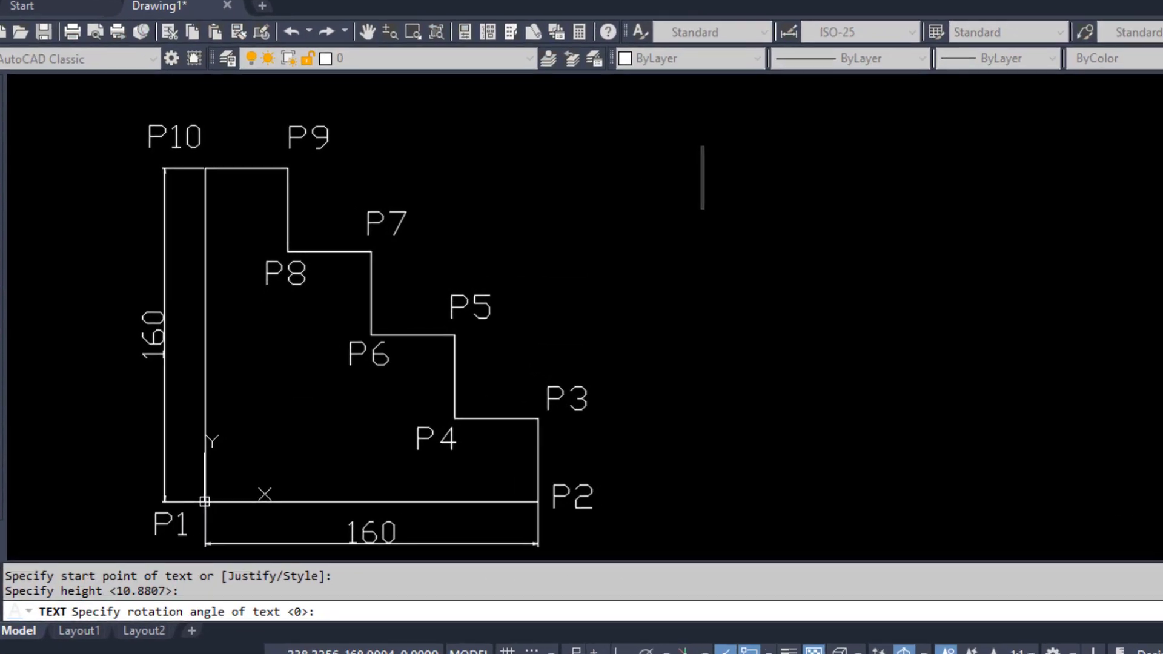
{"action": "type", "text": "P1"}
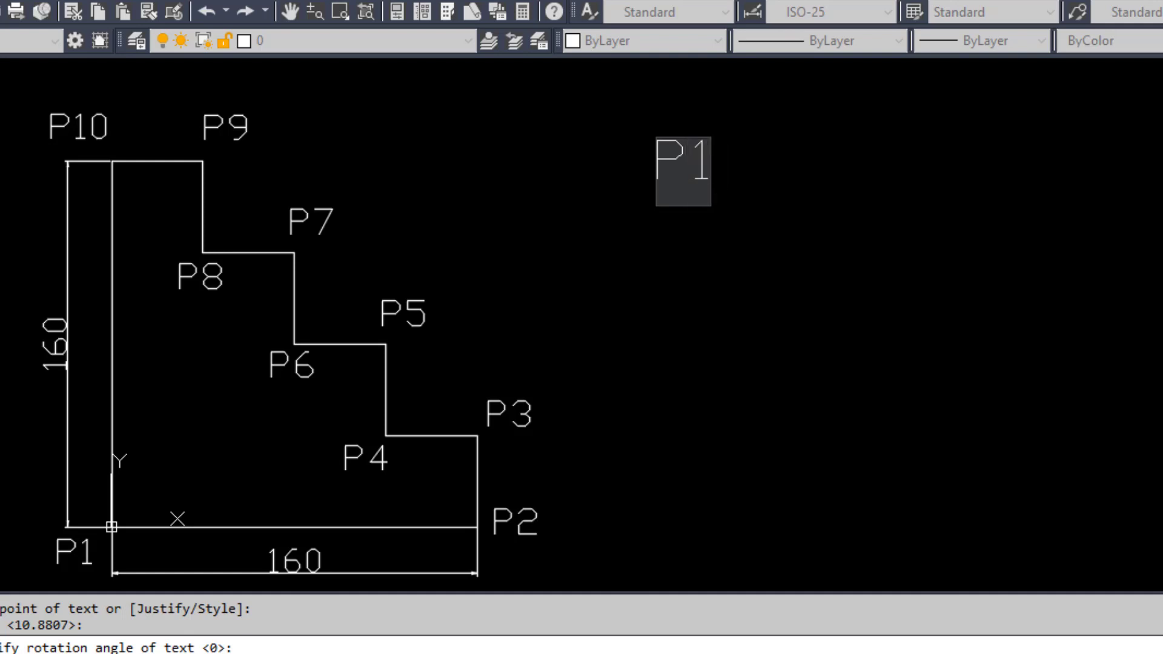
{"action": "type", "text": "(0,"}
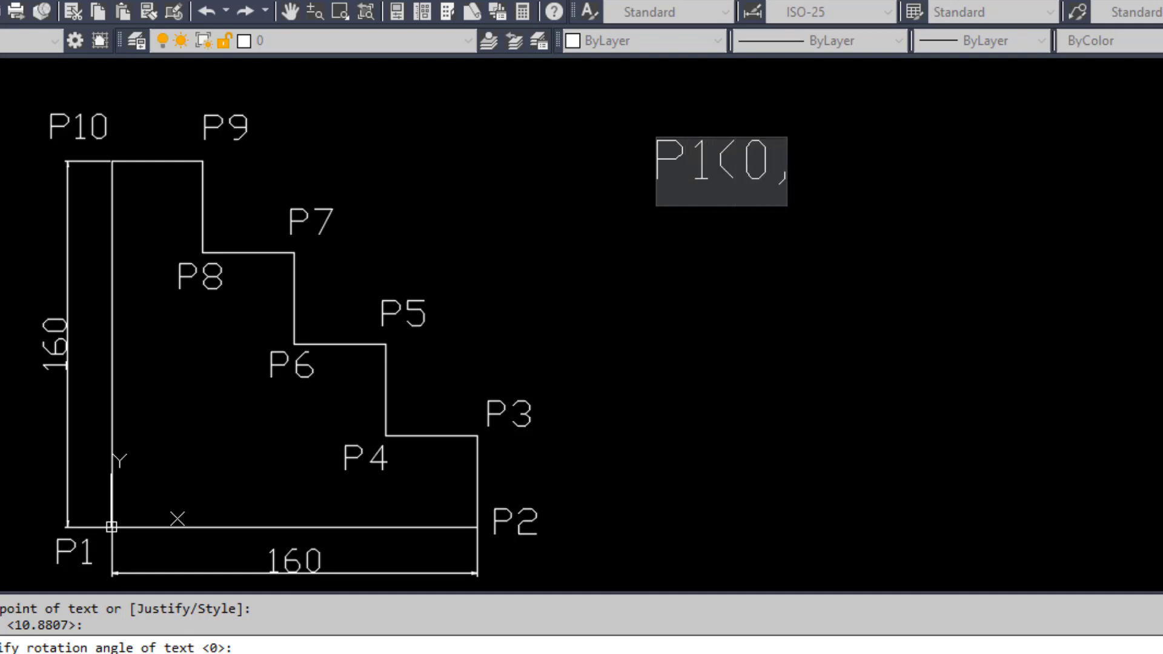
{"action": "type", "text": "0)"}
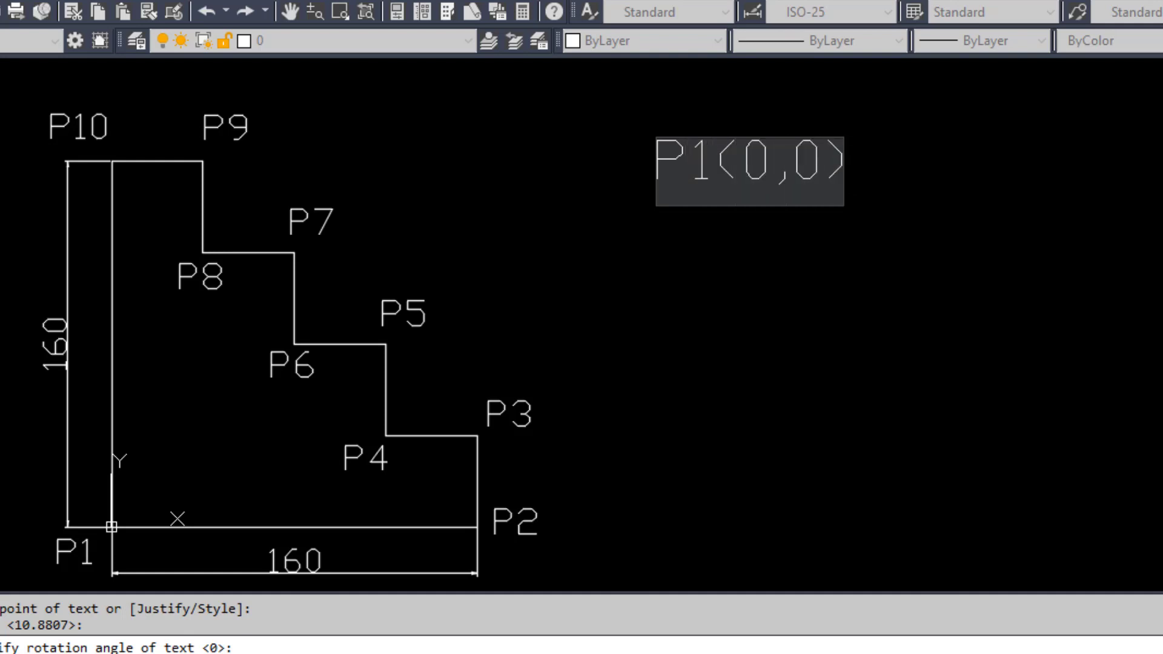
{"action": "key", "text": "Return"}
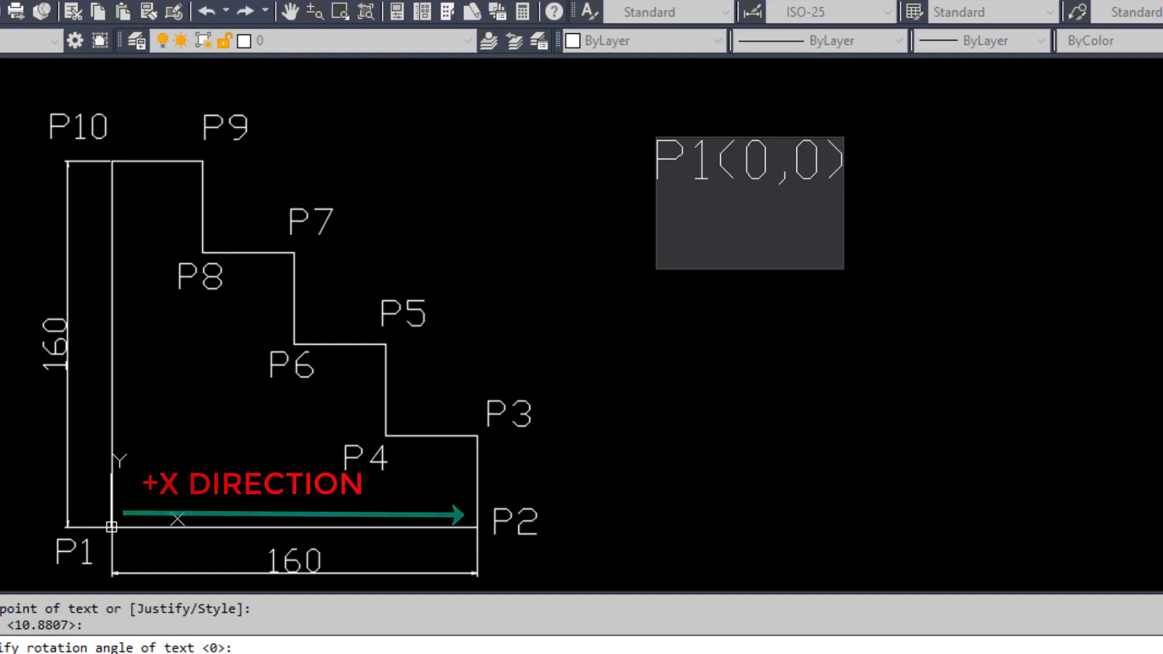
Step: Add the coordinate line P2(160,0) below the P1 entry in the text
{"action": "type", "text": "P2"}
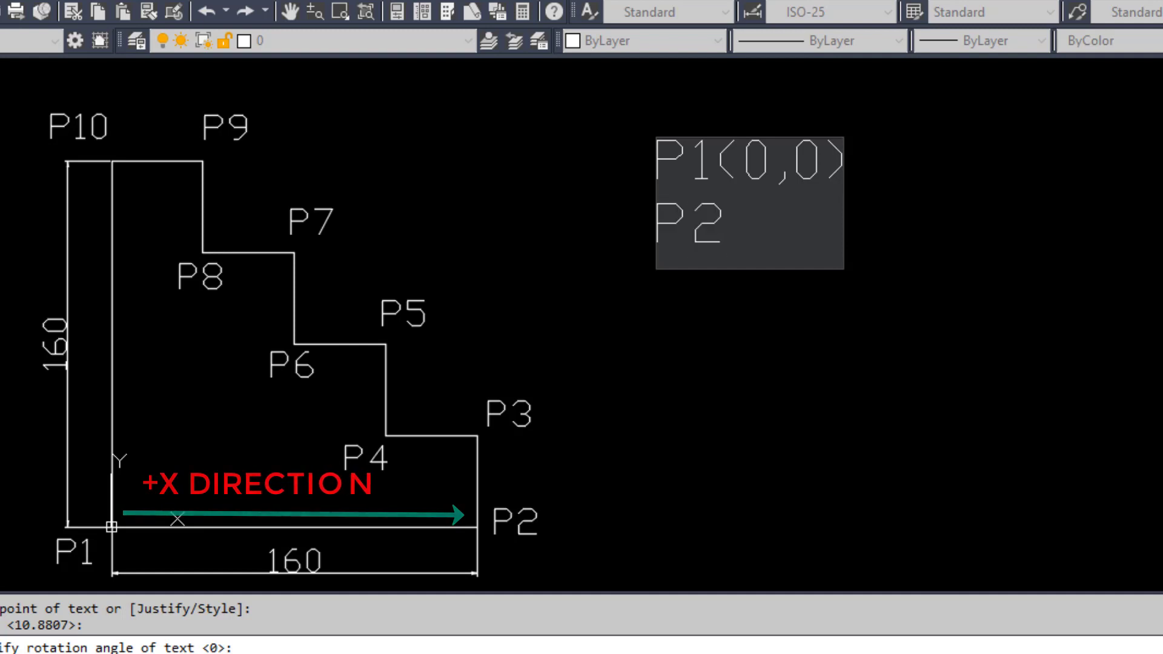
{"action": "type", "text": "(16"}
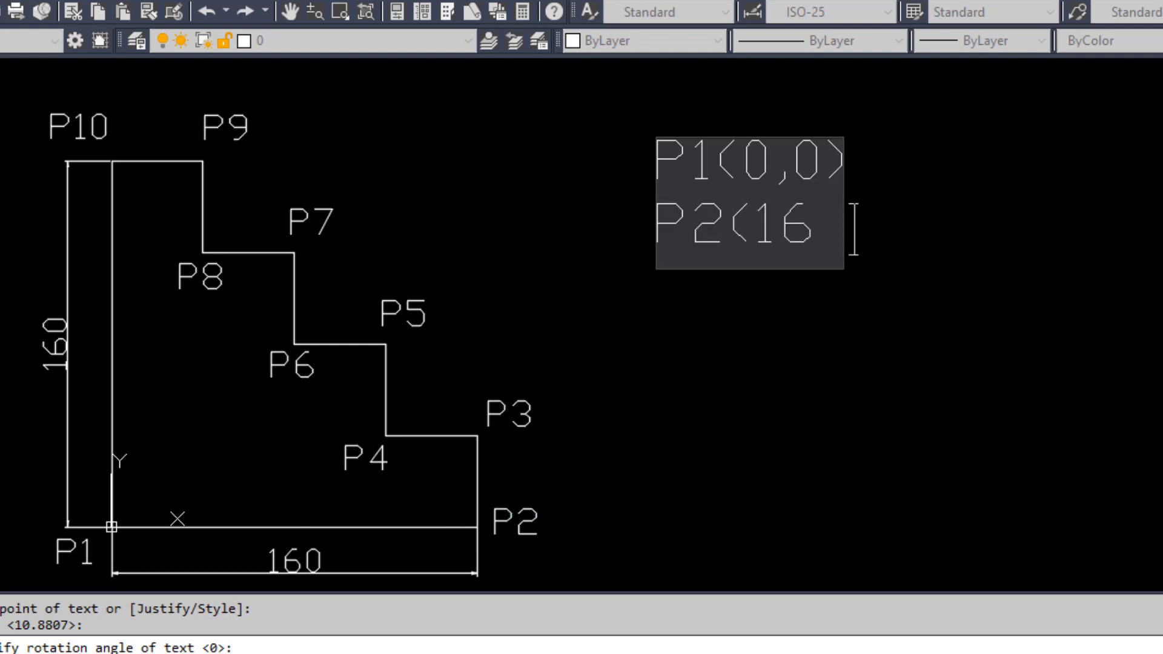
{"action": "type", "text": "0,0"}
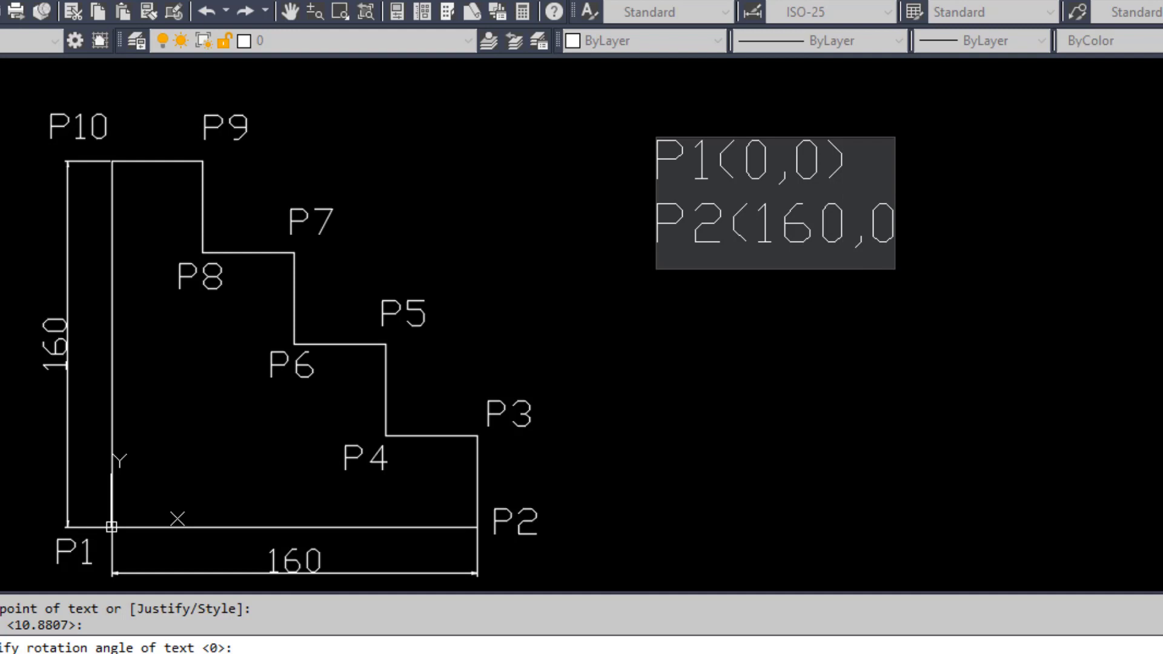
{"action": "type", "text": ")"}
{"action": "key", "text": "Return"}
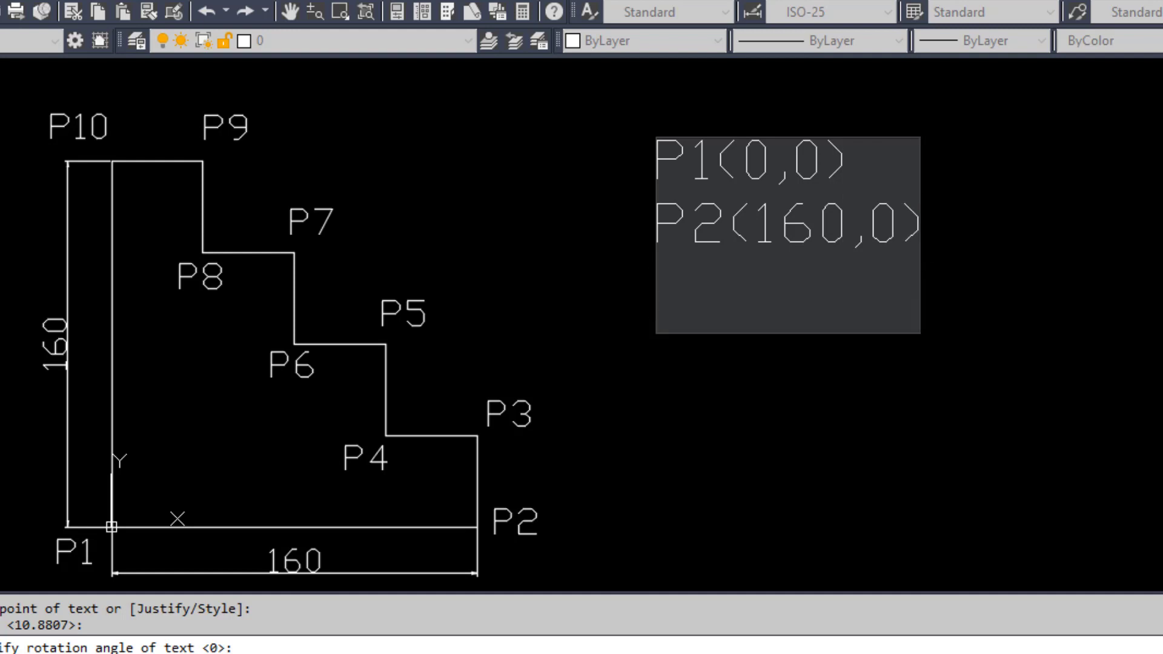
Step: Add the coordinate line P3(160,40) below the P2 entry in the text
{"action": "type", "text": "P3("}
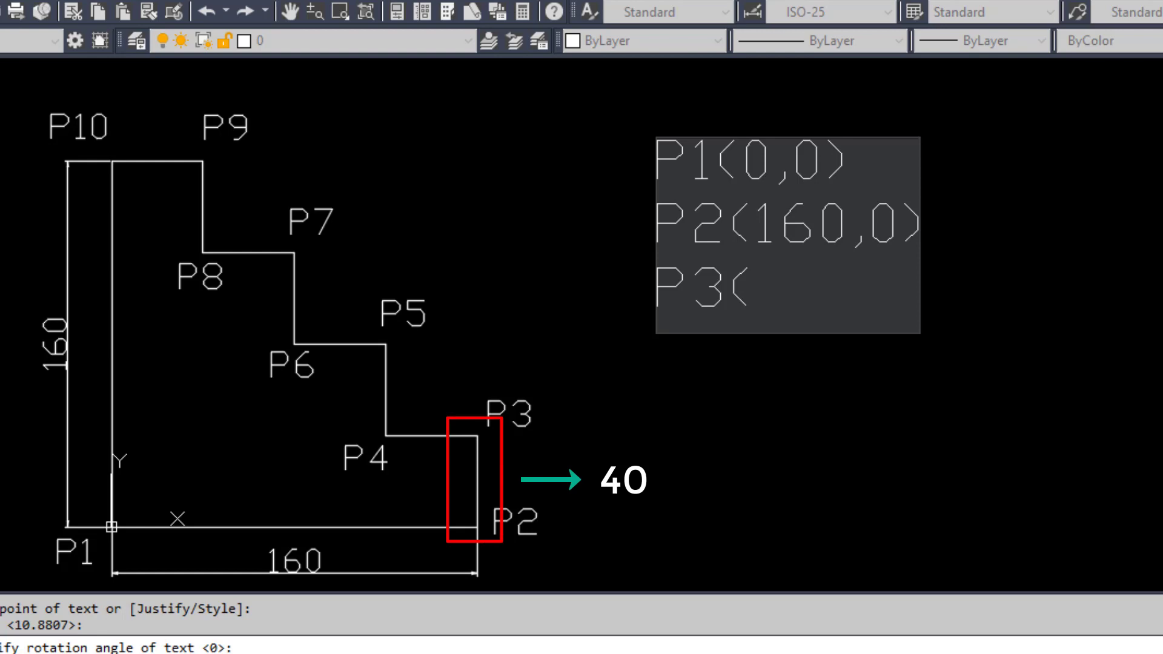
{"action": "type", "text": "160"}
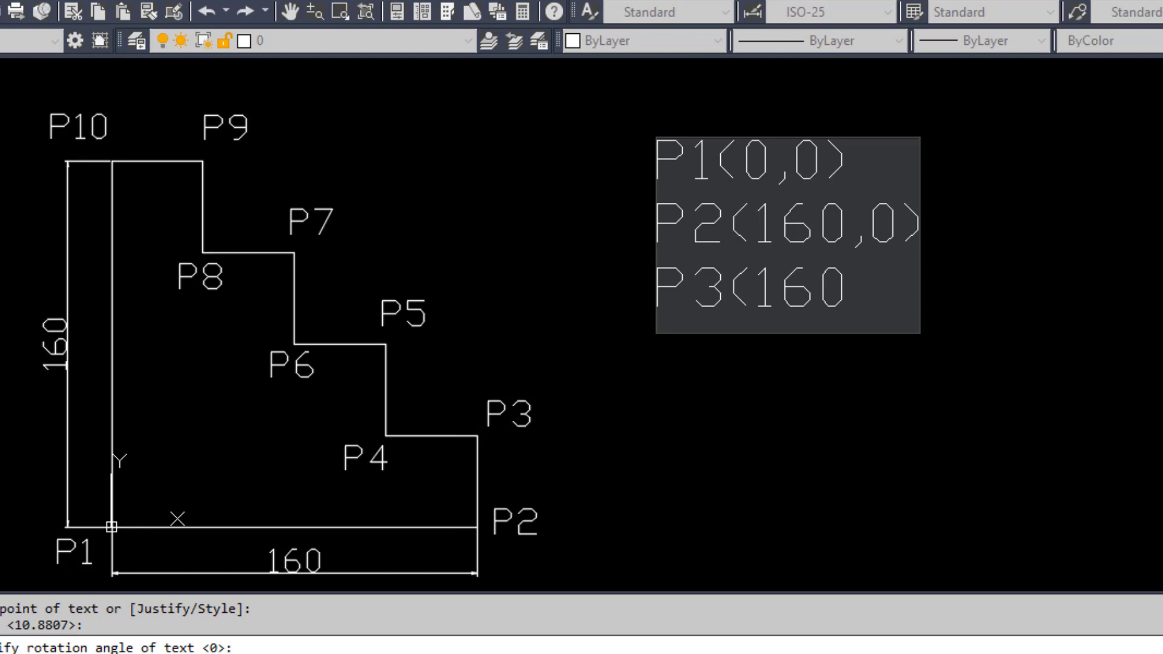
{"action": "type", "text": ",40"}
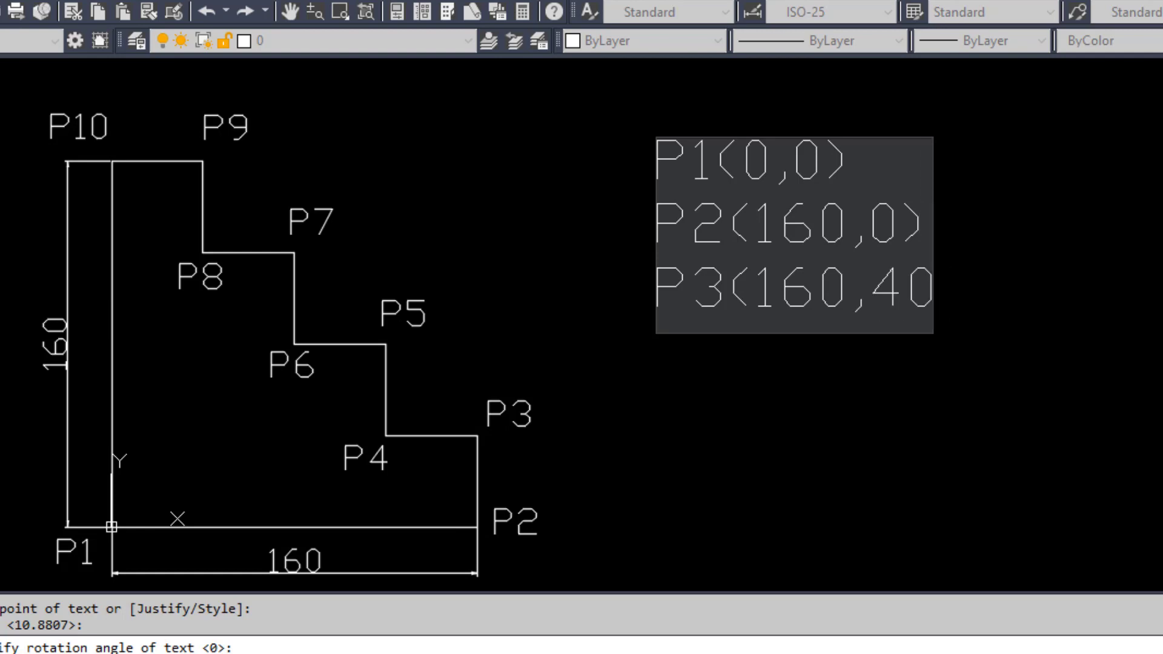
{"action": "type", "text": ")"}
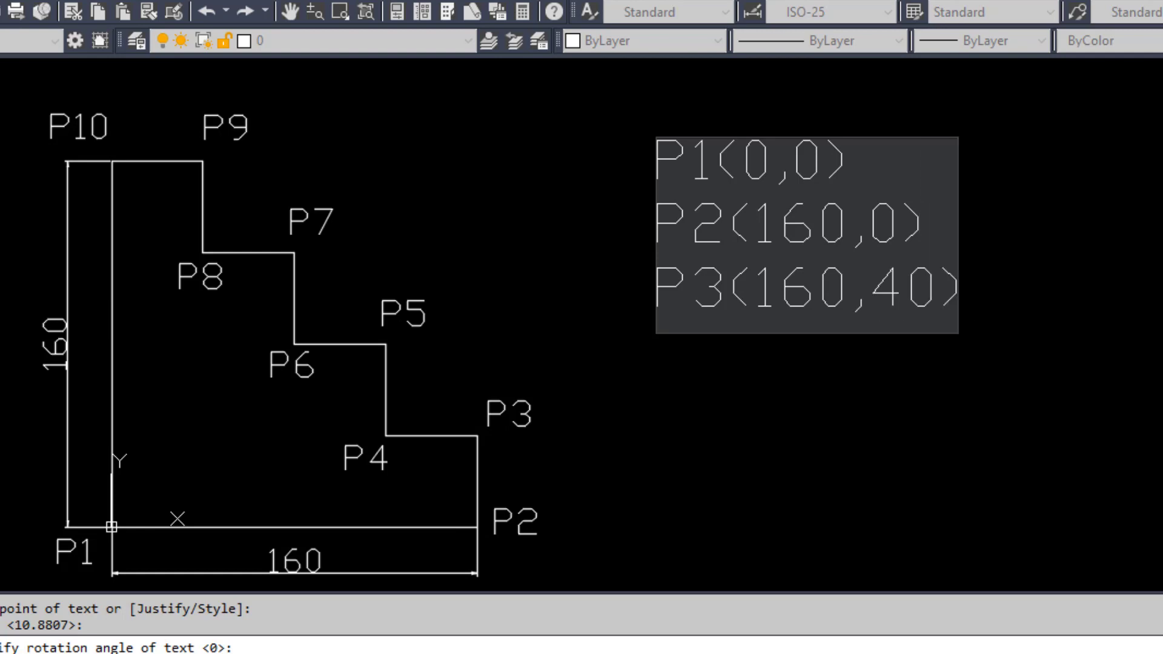
{"action": "key", "text": "Return"}
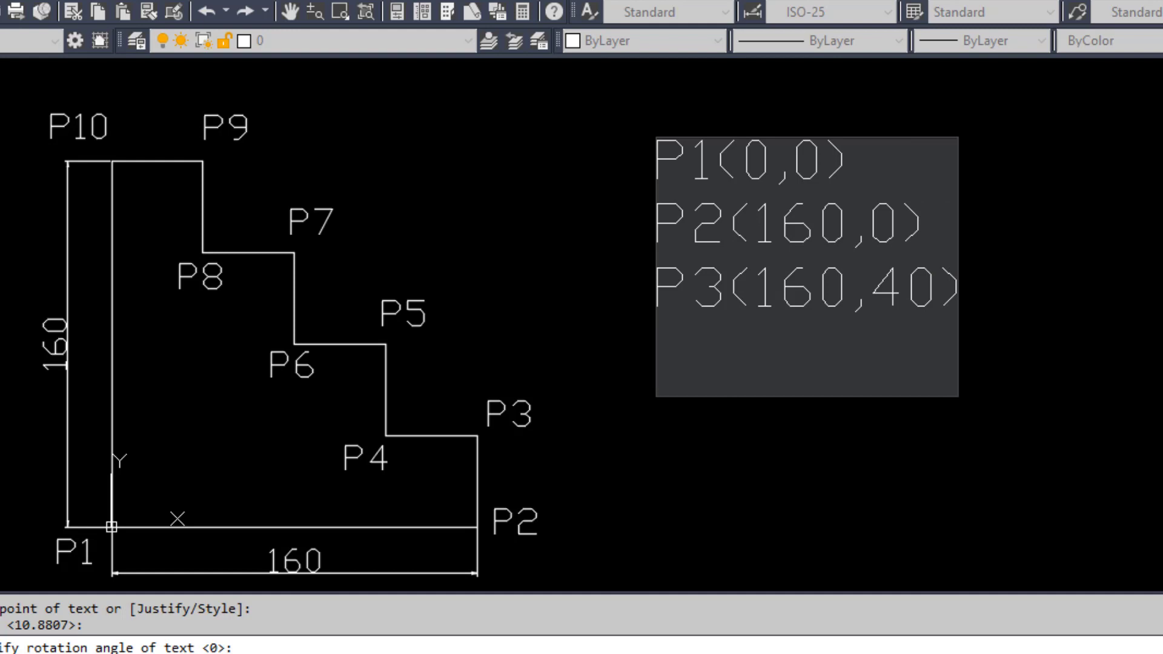
Step: Add the coordinate line P4(120,40) below the P3 entry in the text
{"action": "type", "text": "P4("}
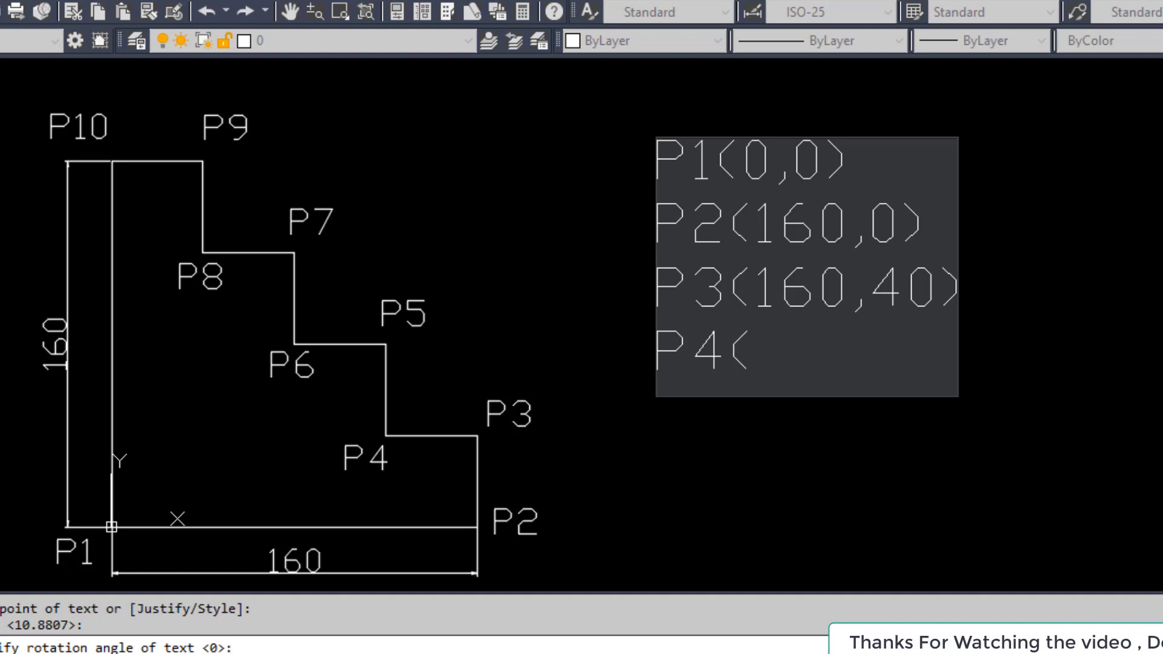
{"action": "type", "text": "120"}
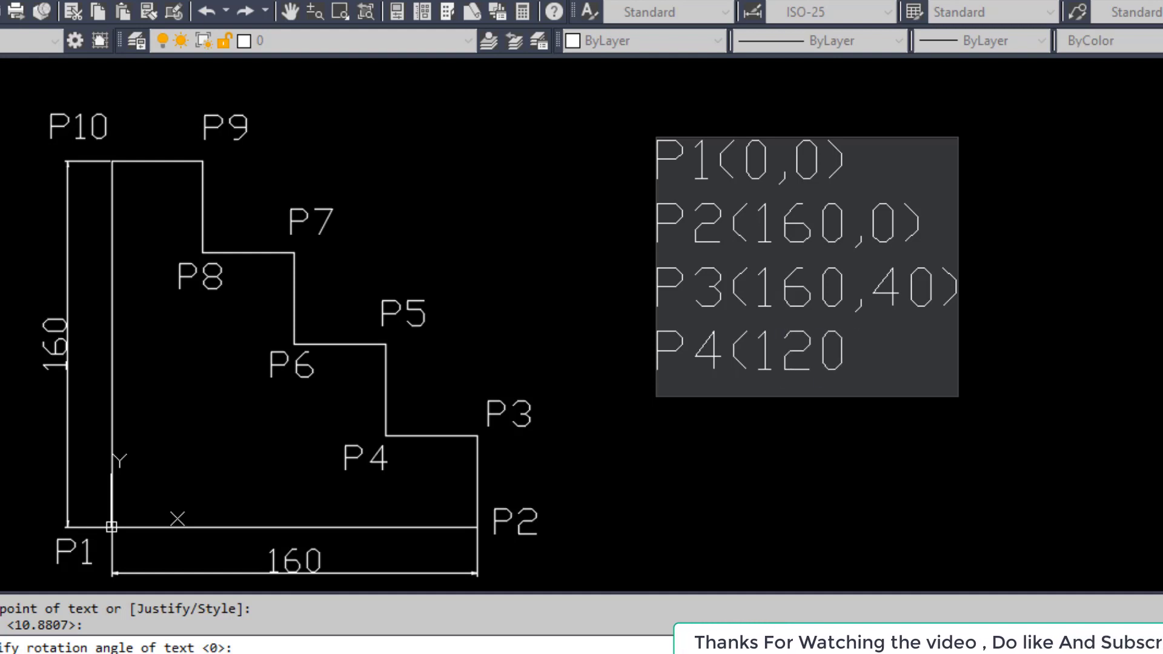
{"action": "type", "text": ","}
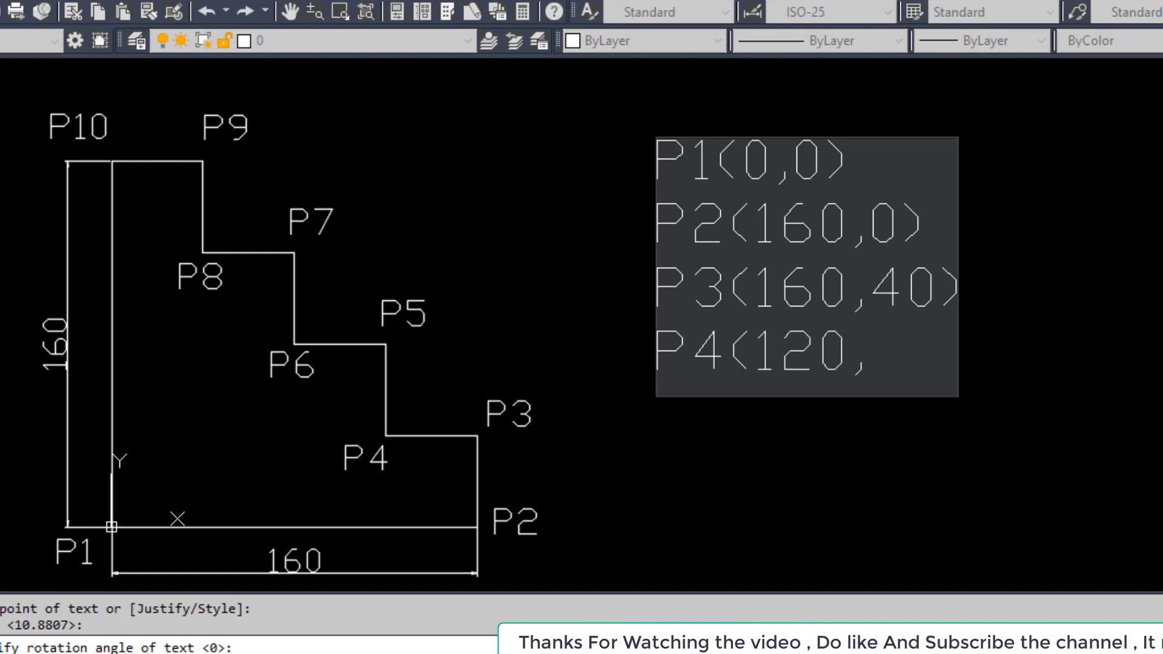
{"action": "type", "text": "4"}
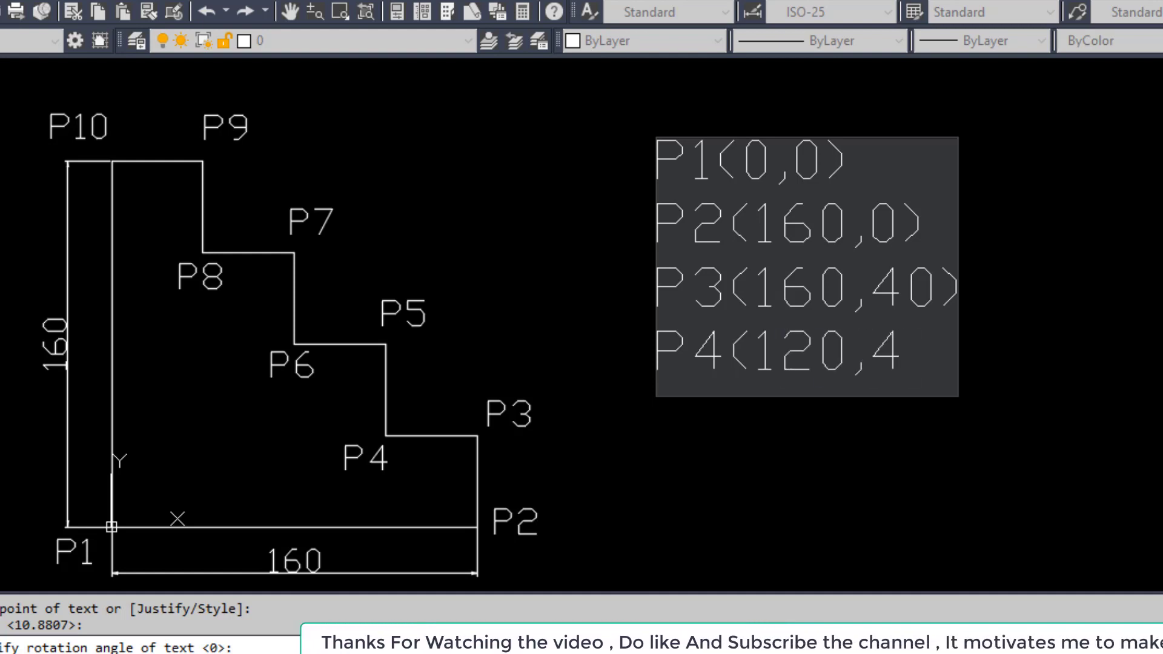
{"action": "type", "text": "0)"}
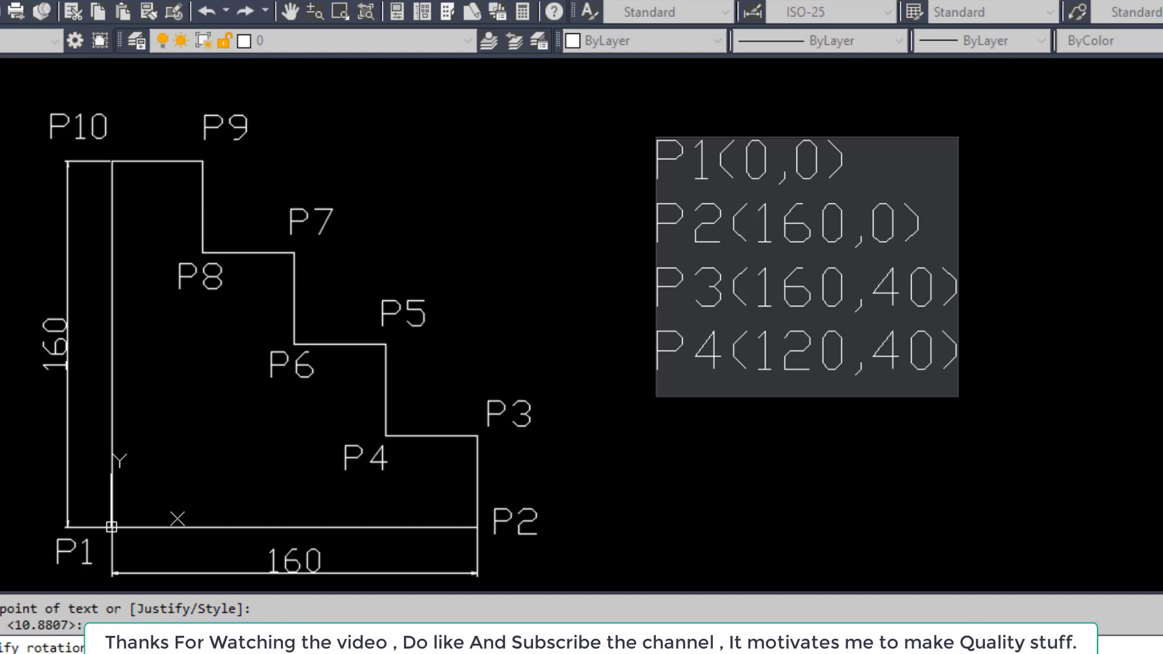
{"action": "key", "text": "Return"}
Step: Add the coordinate line P5(120,80) below the P4 entry in the text
{"action": "type", "text": "P"}
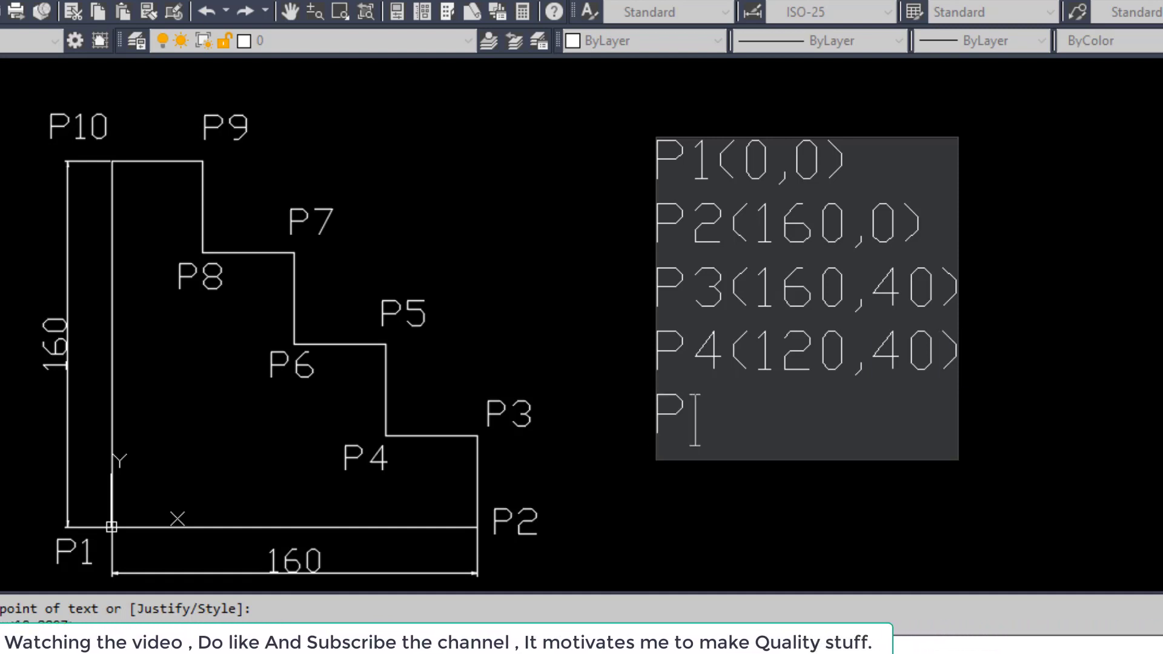
{"action": "type", "text": "5"}
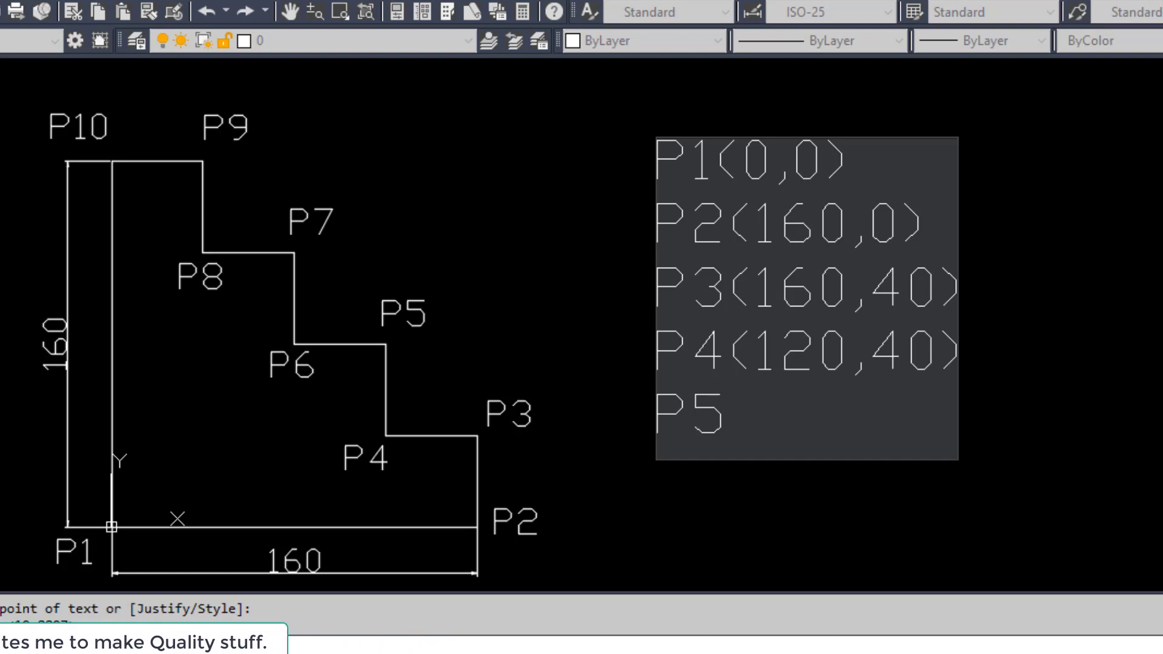
{"action": "type", "text": "(120"}
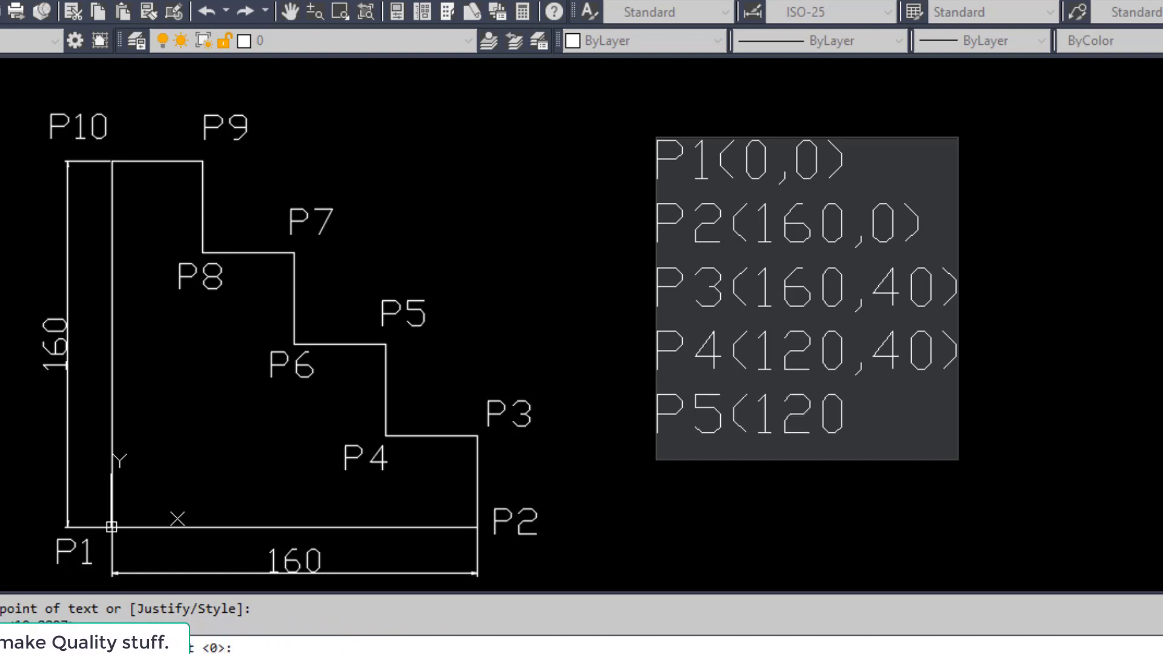
{"action": "type", "text": ","}
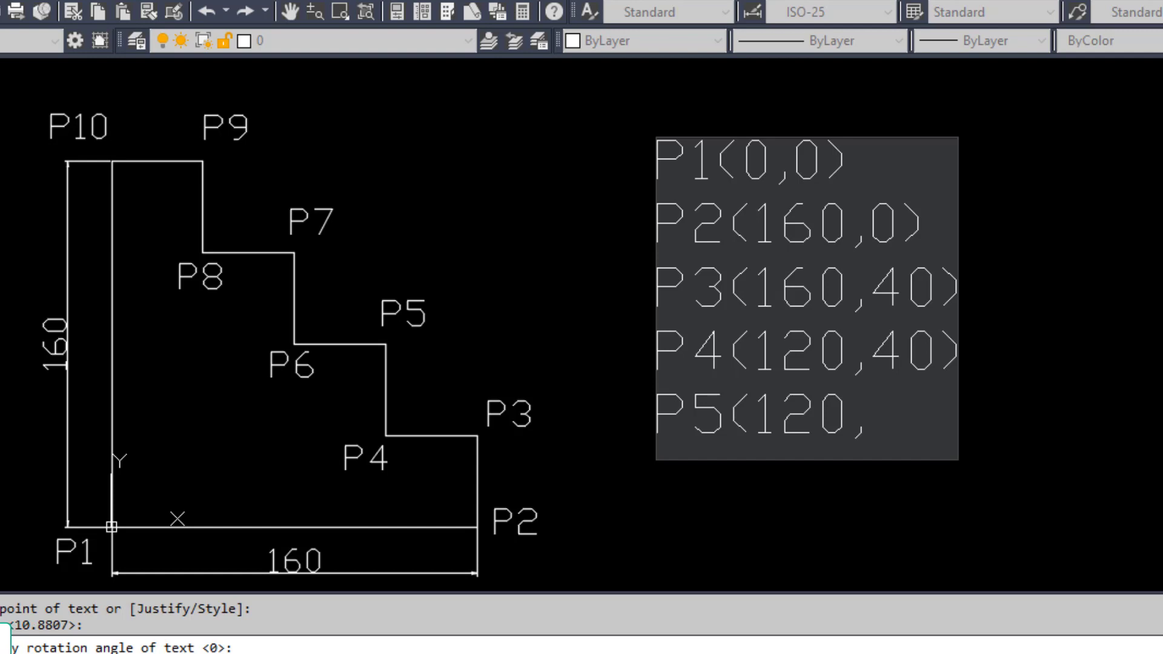
{"action": "type", "text": "80"}
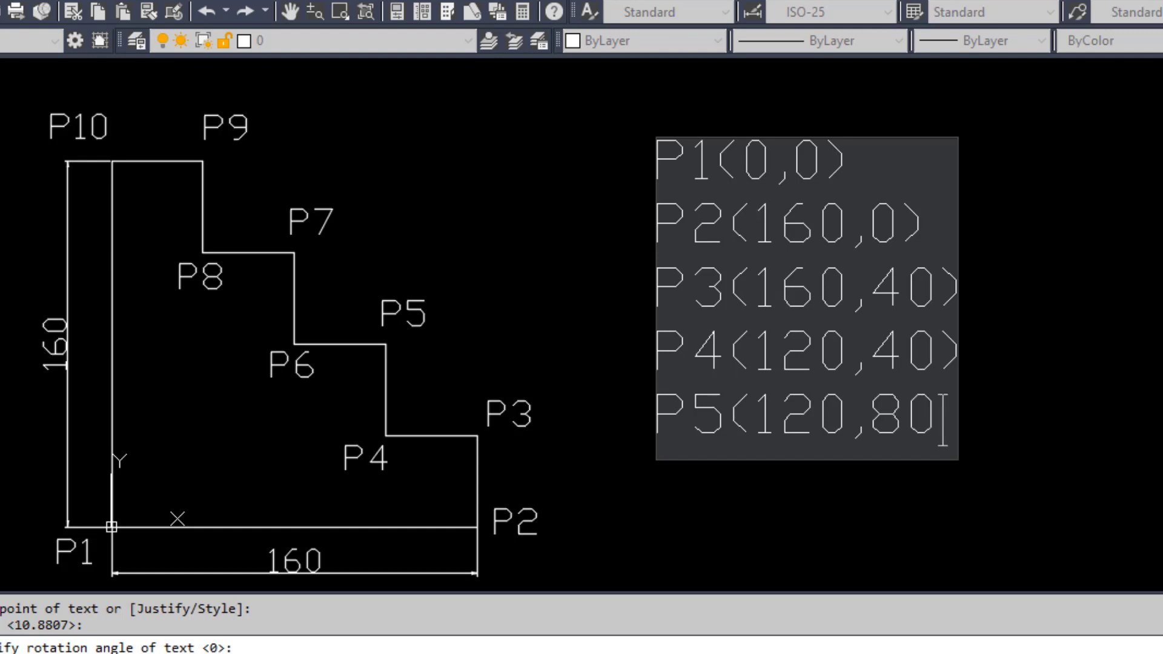
{"action": "type", "text": ")"}
{"action": "key", "text": "Return"}
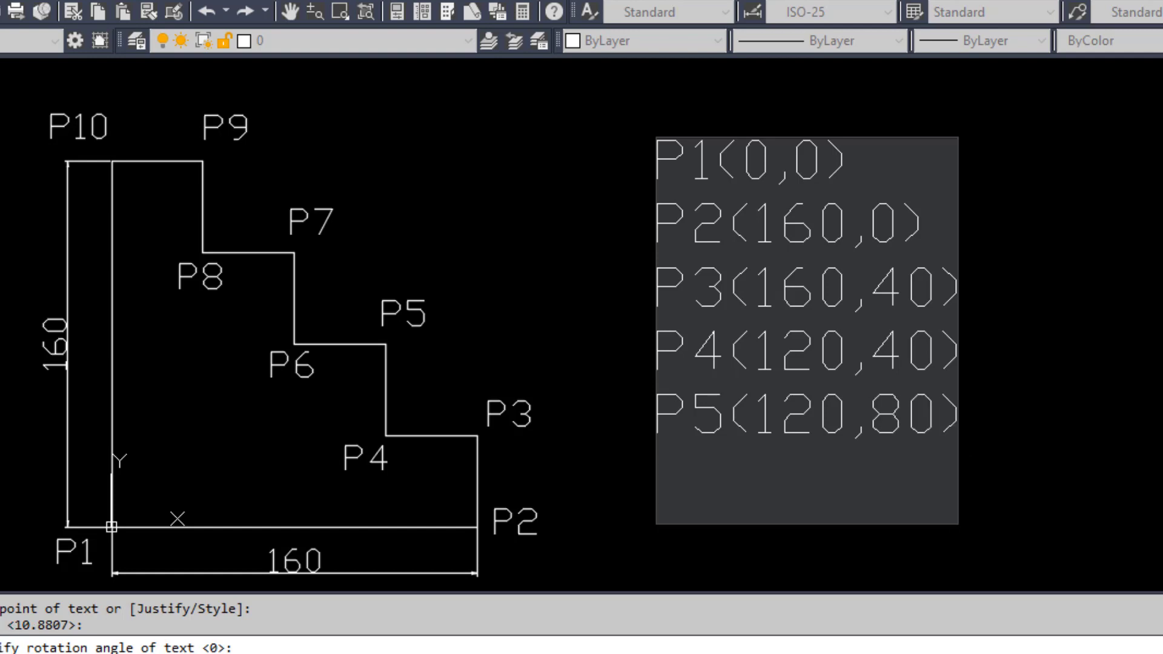
Step: Add the coordinate line P6(80,80) below the P5 entry in the text
{"action": "type", "text": "P6("}
{"action": "type", "text": "8"}
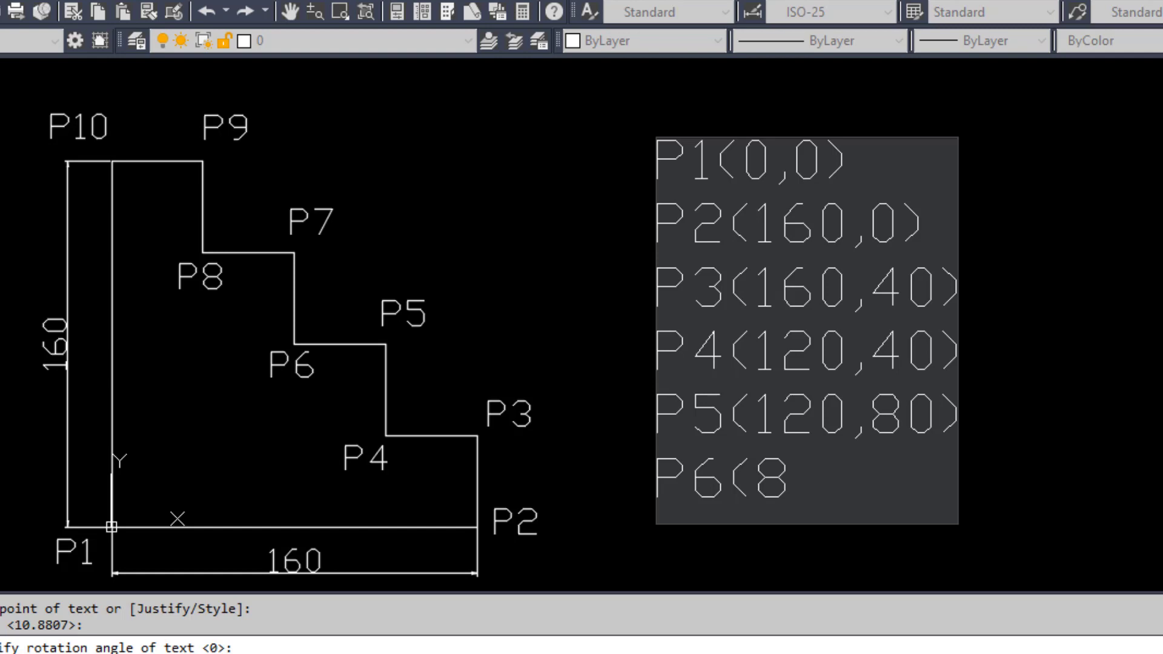
{"action": "type", "text": "0,80"}
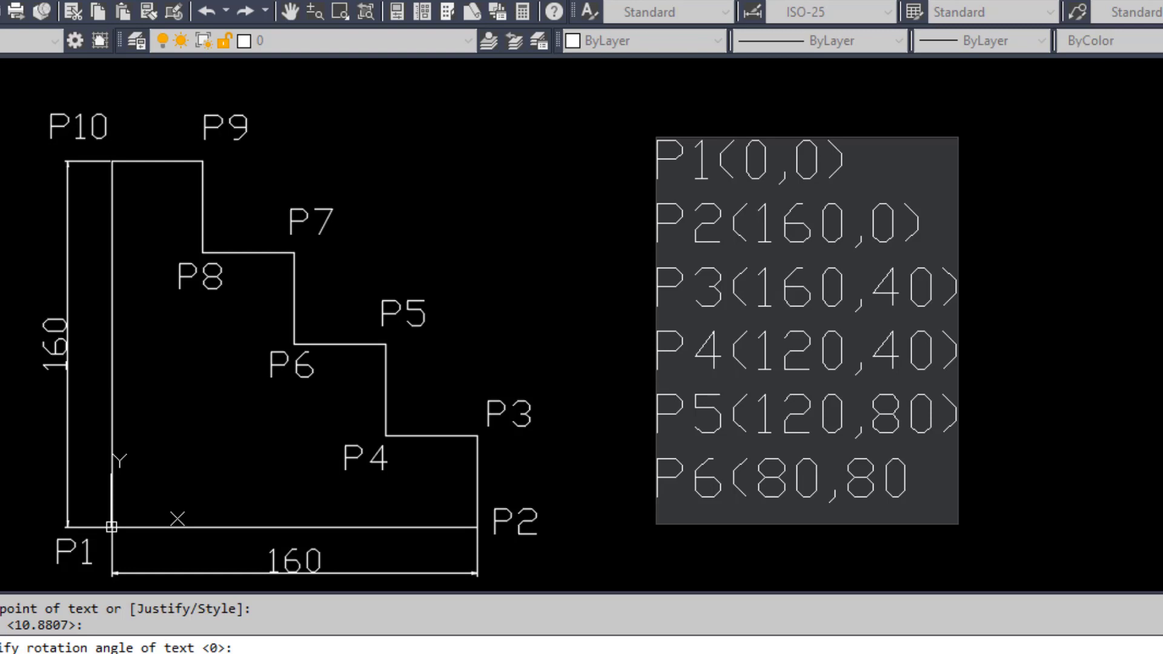
{"action": "type", "text": ")"}
{"action": "scroll", "coordinate": [757, 253], "scroll_direction": "down", "scroll_amount": 2}
{"action": "middle_click_drag", "start_coordinate": [769, 288], "coordinate": [721, 235]}
{"action": "key", "text": "Return"}
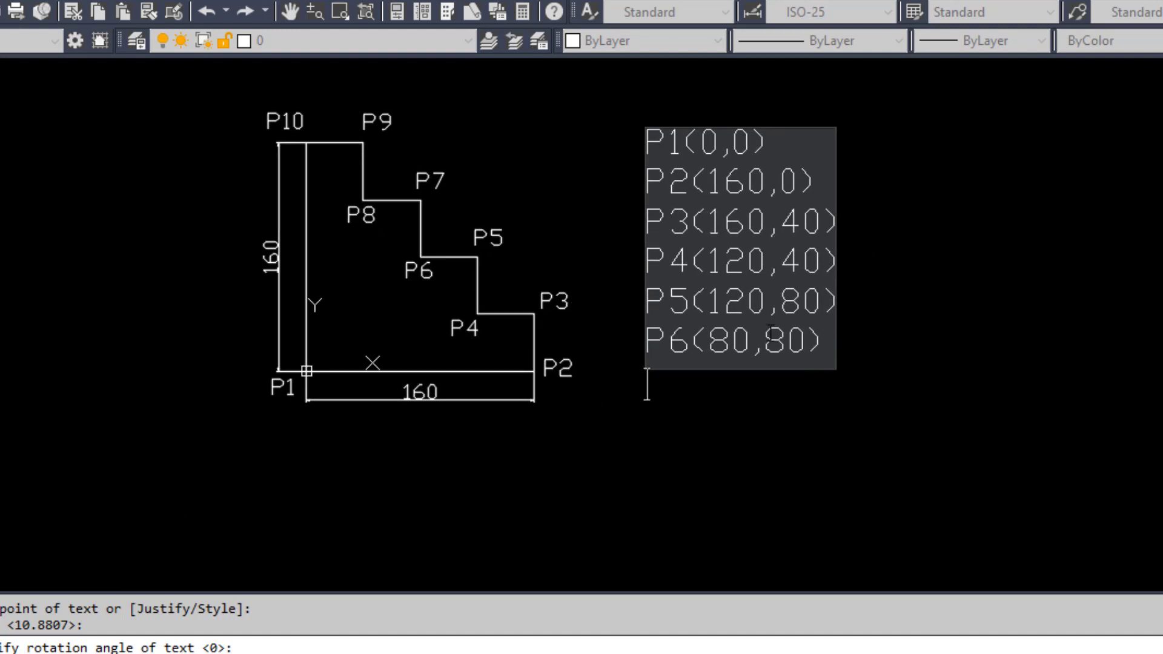
Step: Add the coordinate line P7(80,120) below the P6 entry in the text
{"action": "type", "text": "P7"}
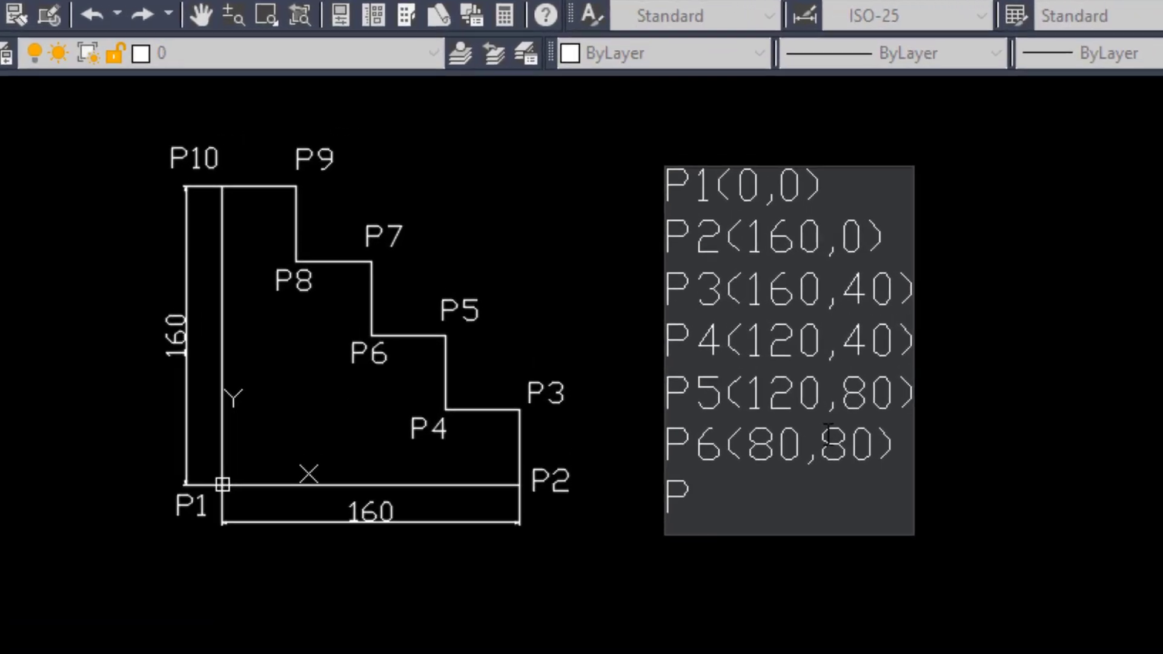
{"action": "type", "text": "("}
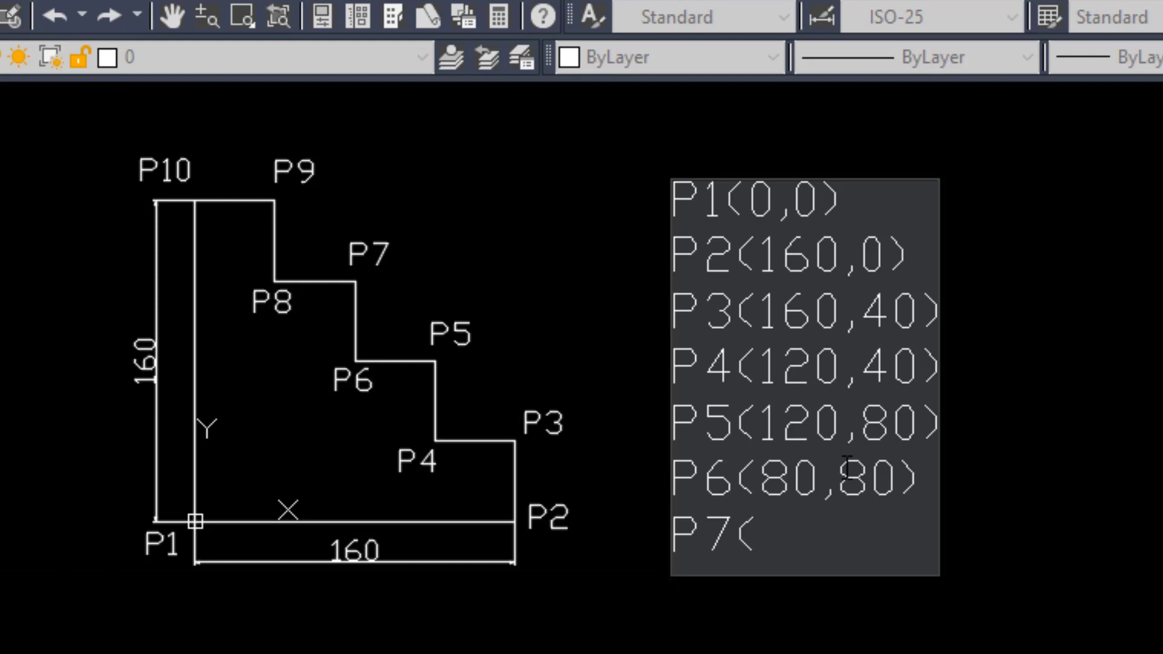
{"action": "type", "text": "80"}
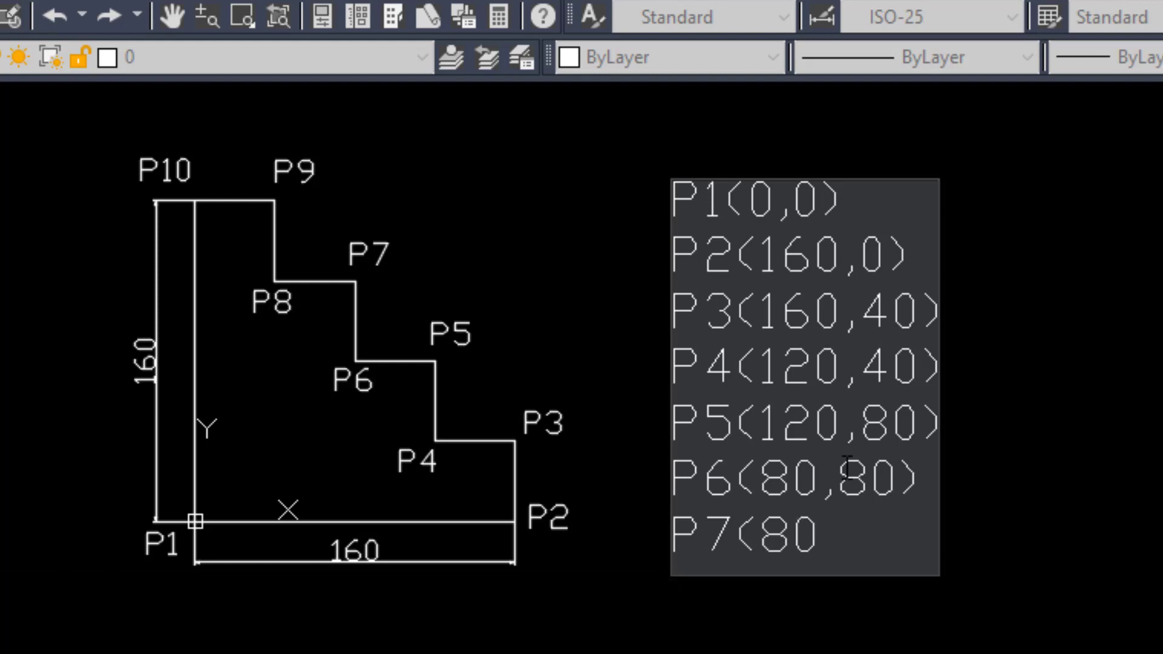
{"action": "type", "text": ",120"}
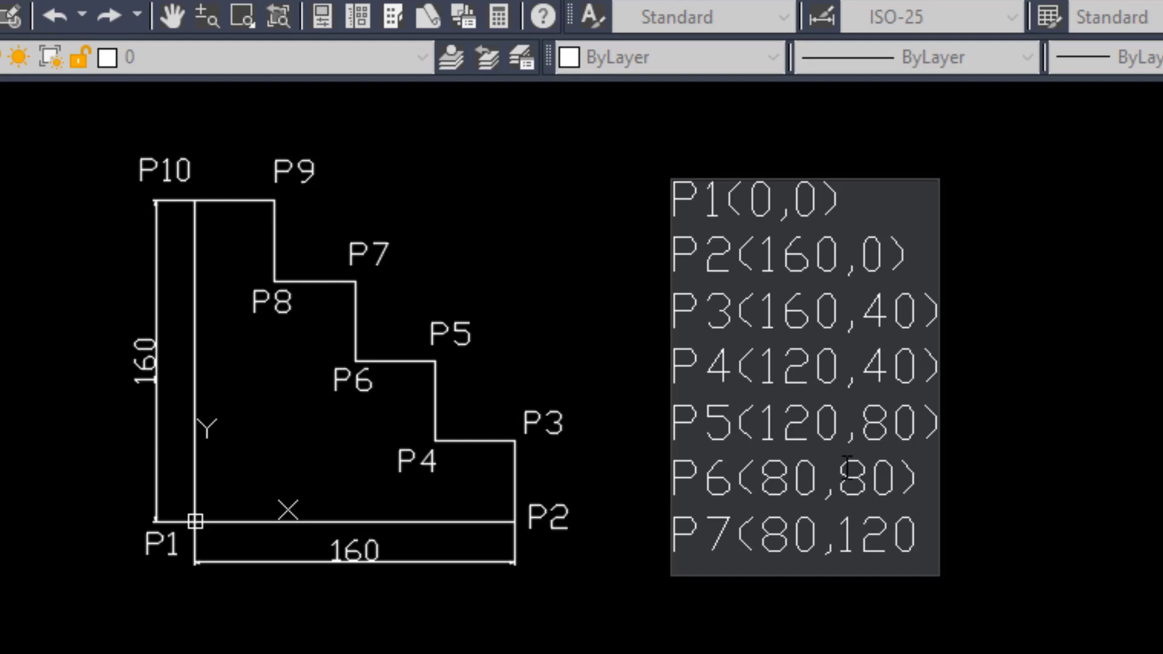
{"action": "type", "text": ")"}
{"action": "key", "text": "Return"}
Step: Add the coordinate line P8(40,120) below the P7 entry in the text
{"action": "type", "text": "P"}
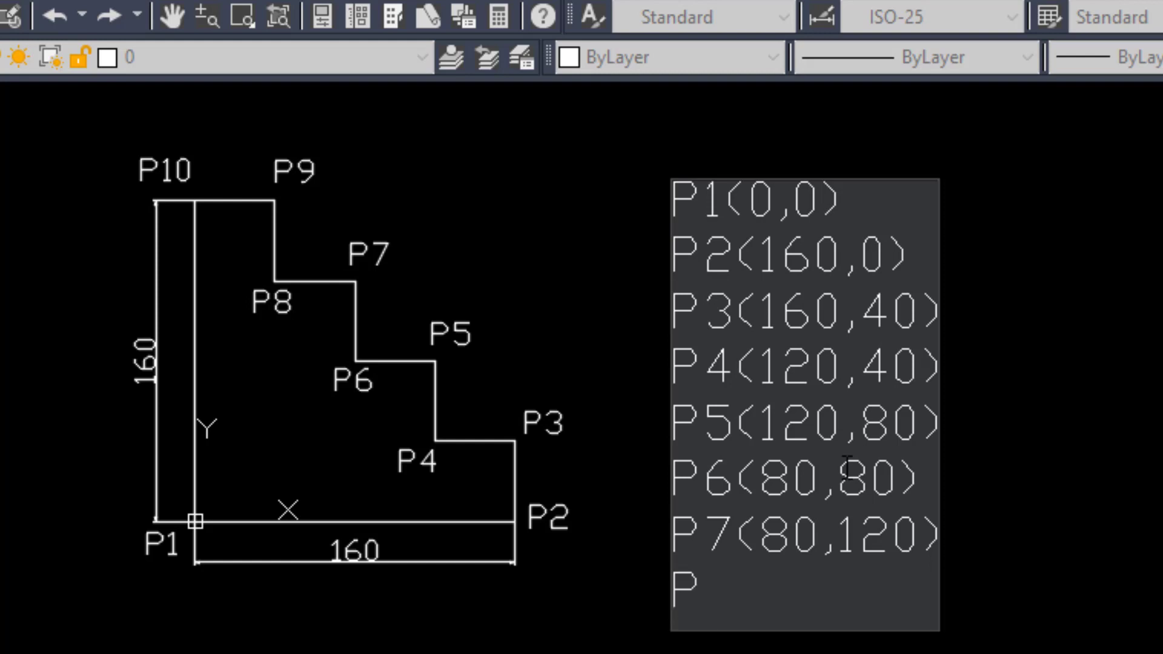
{"action": "type", "text": "8(4"}
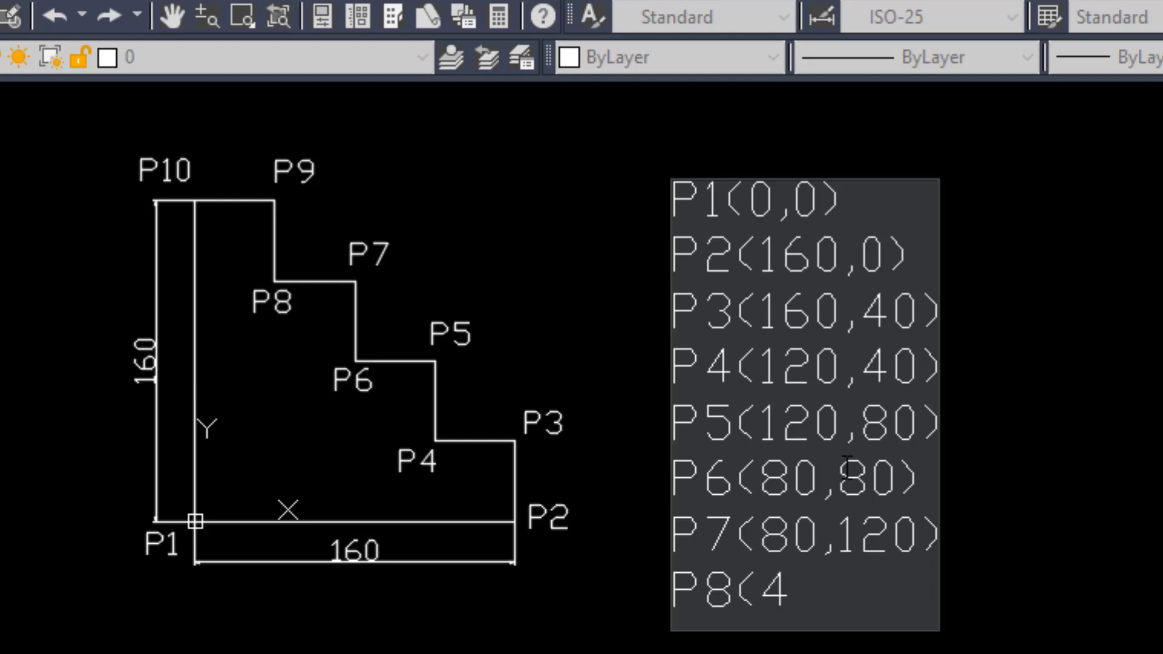
{"action": "type", "text": "0,120"}
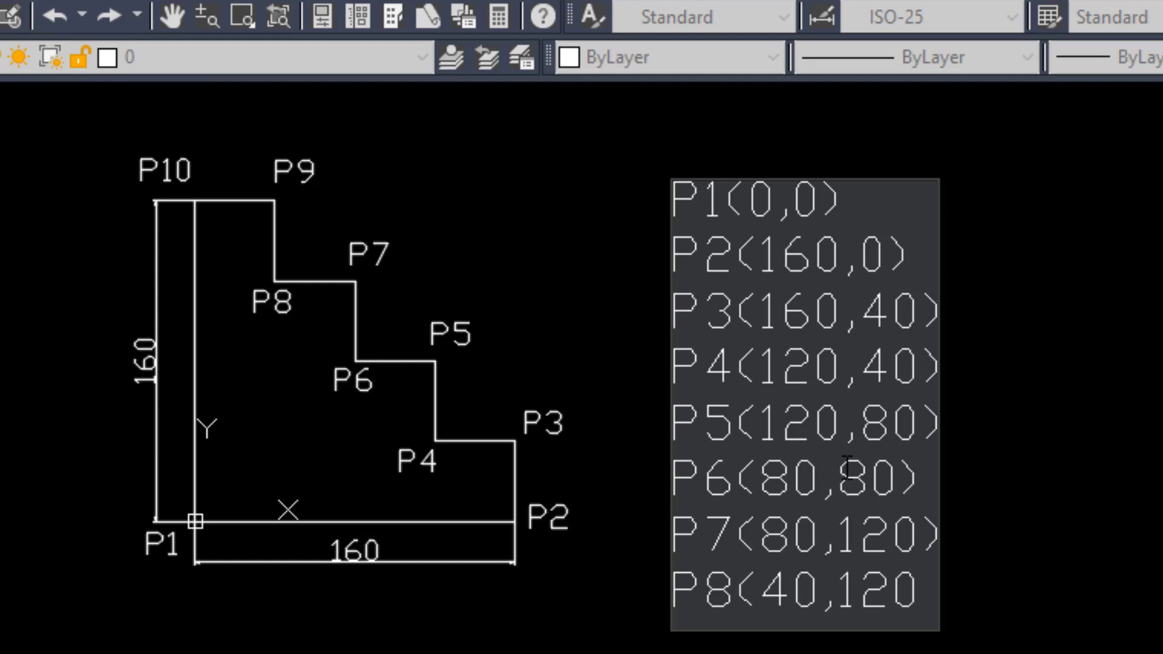
{"action": "type", "text": ")"}
{"action": "key", "text": "Return"}
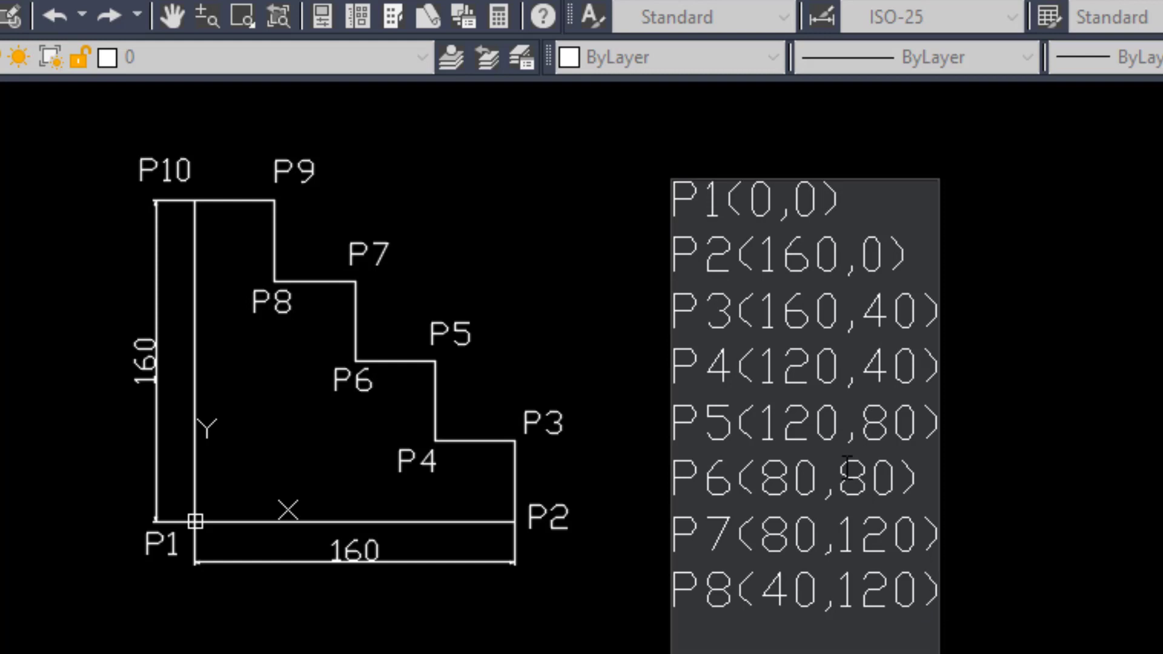
Step: Add the coordinate line P9(40,160) below the P8 entry in the text
{"action": "type", "text": "P9("}
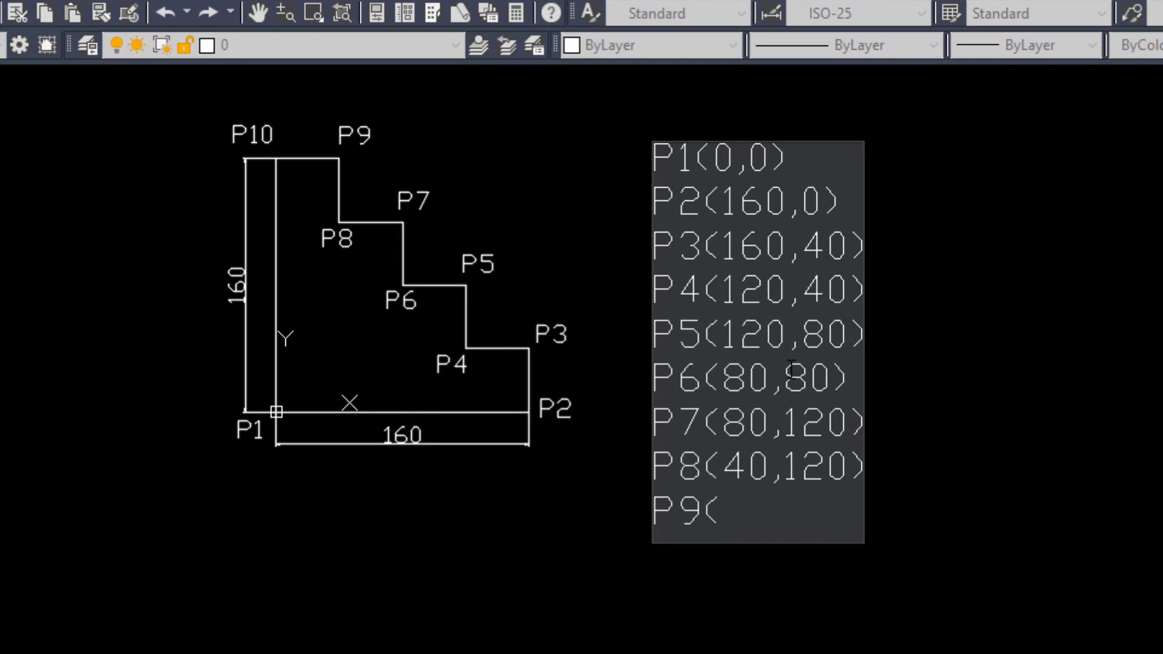
{"action": "type", "text": "40,160"}
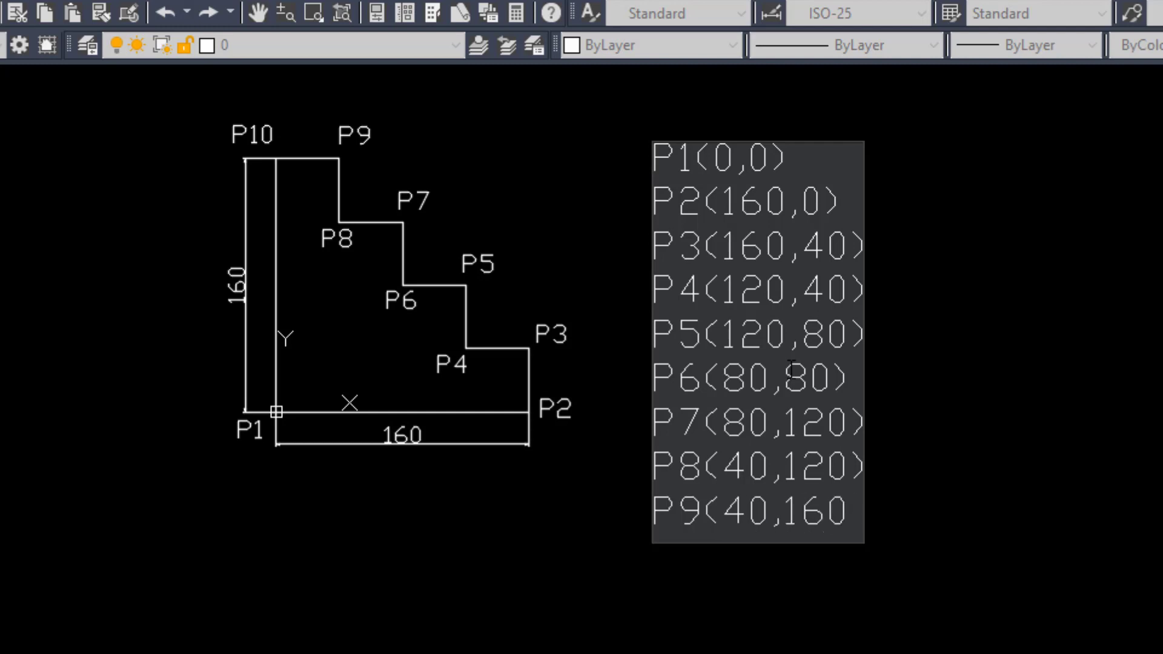
{"action": "type", "text": ")"}
{"action": "key", "text": "Return"}
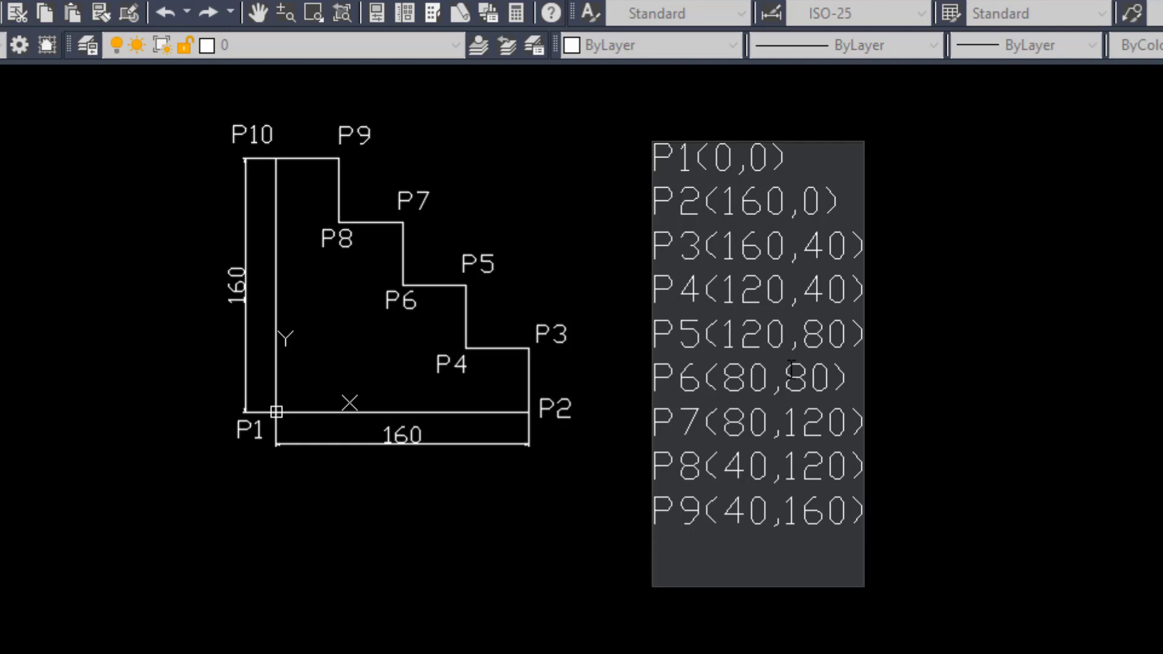
Step: Add the coordinate line P10(0,160) below the P9 entry and finish the text
{"action": "type", "text": "P10(0m"}
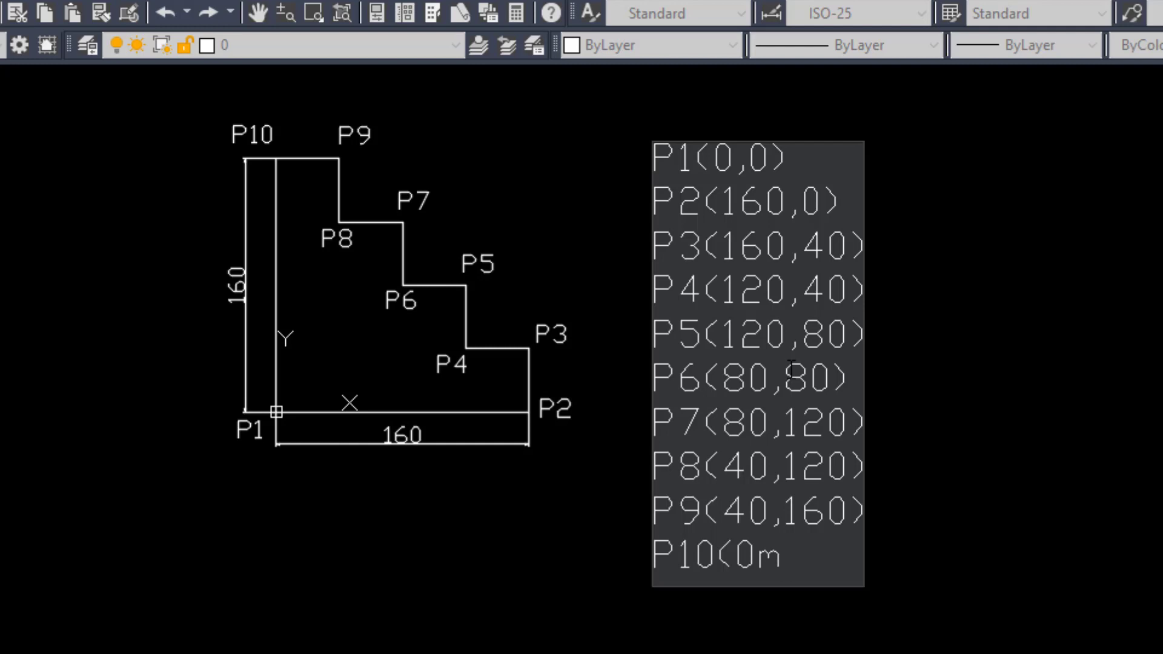
{"action": "key", "text": "BackSpace"}
{"action": "type", "text": ",160)"}
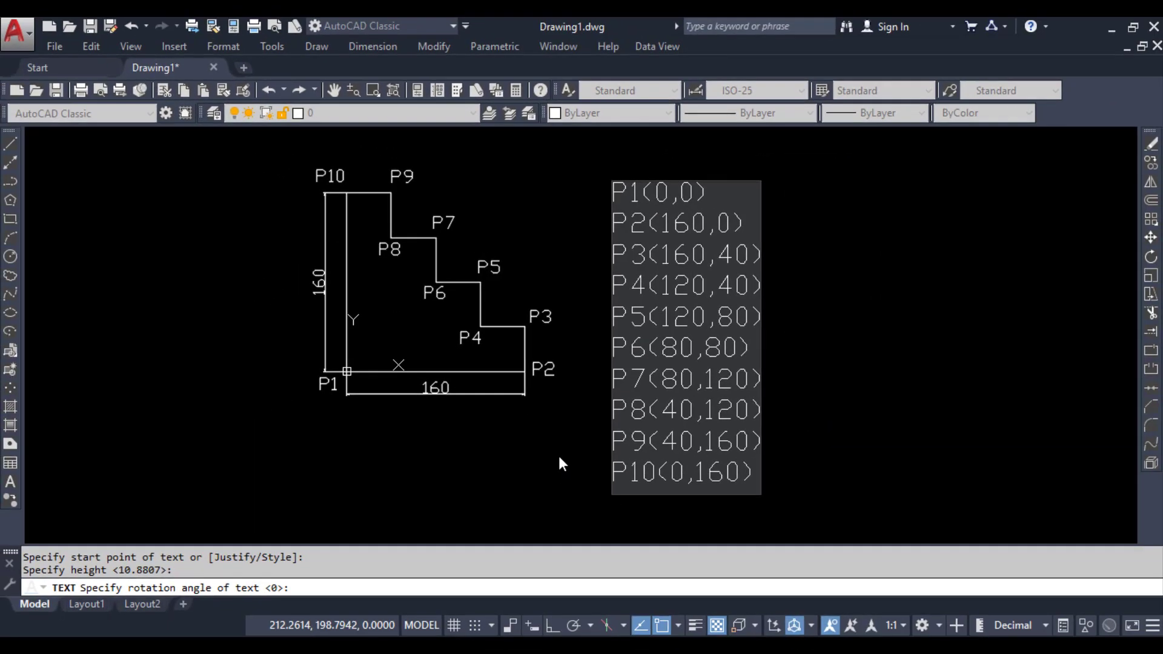
{"action": "key", "text": "Return"}
{"action": "key", "text": "Return"}
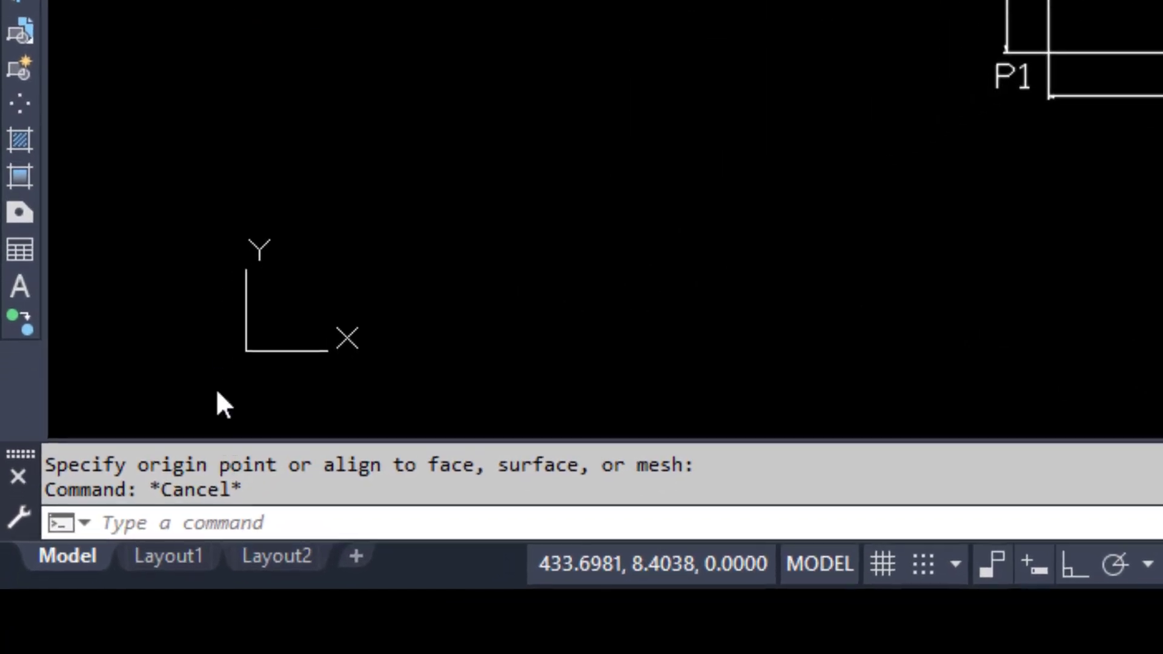
Step: Start a line at the origin 0,0 and draw it through the absolute points 160,0 and 160,40
{"action": "left_click", "coordinate": [242, 527]}
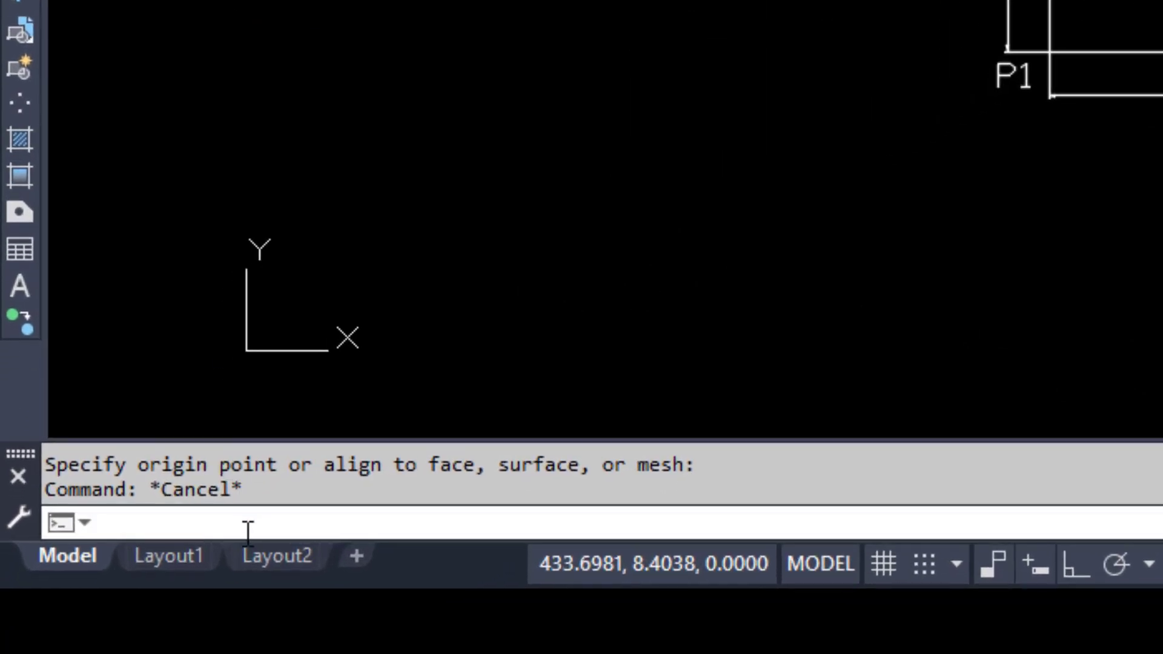
{"action": "type", "text": "1"}
{"action": "key", "text": "Return"}
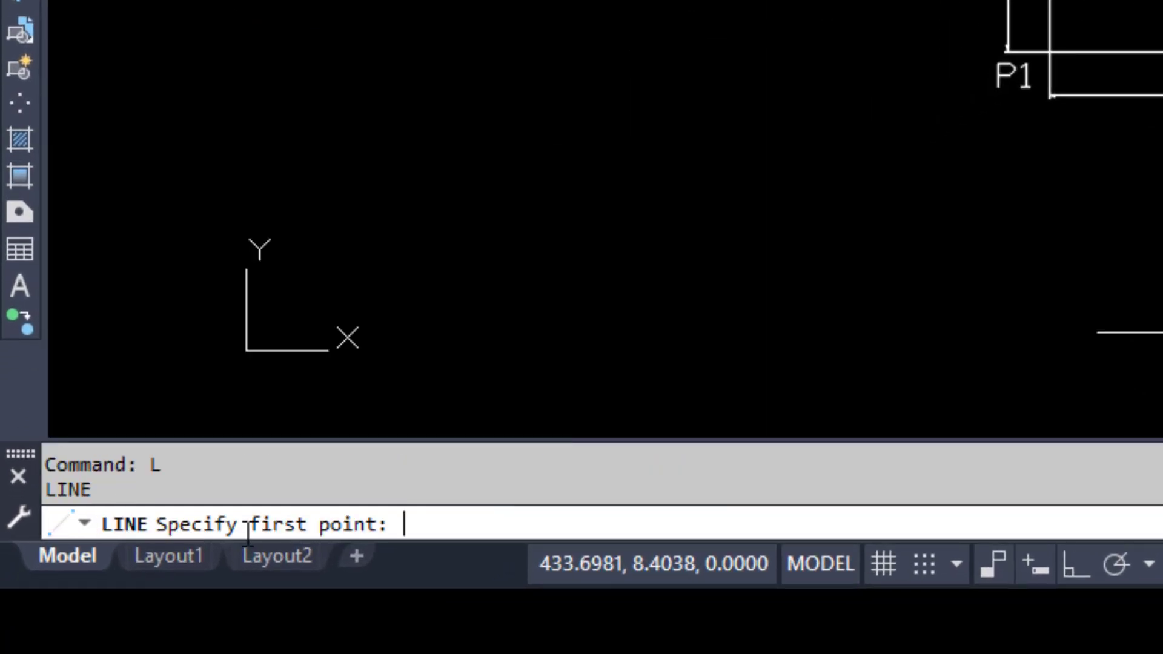
{"action": "type", "text": "0,0"}
{"action": "key", "text": "Return"}
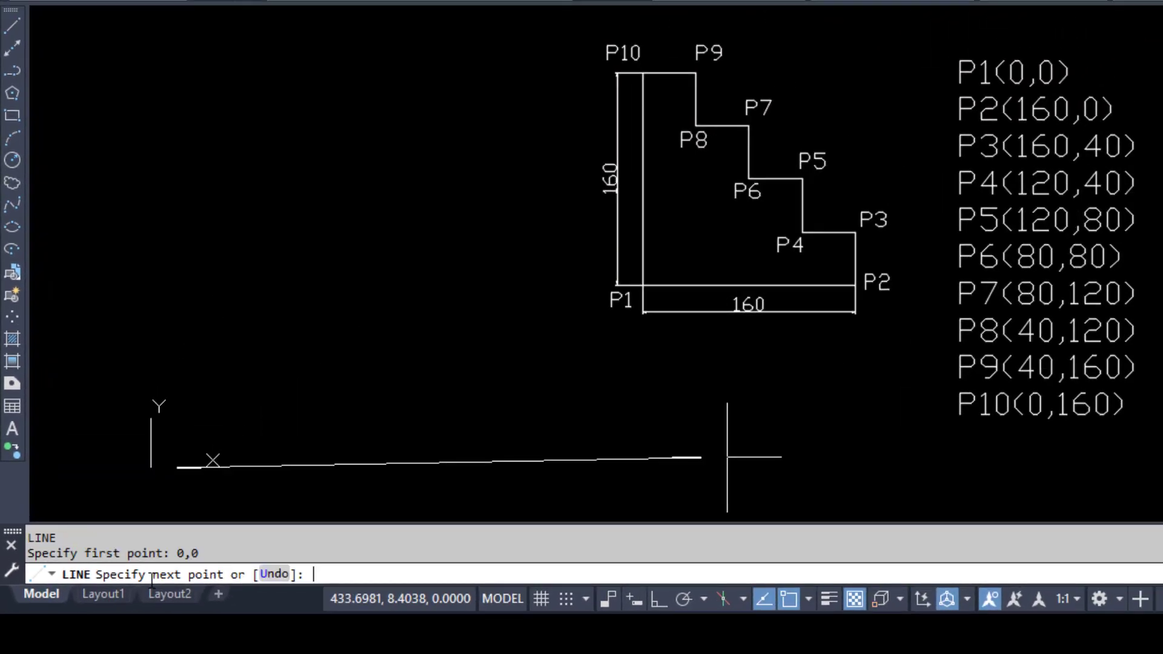
{"action": "type", "text": "160,0"}
{"action": "key", "text": "Return"}
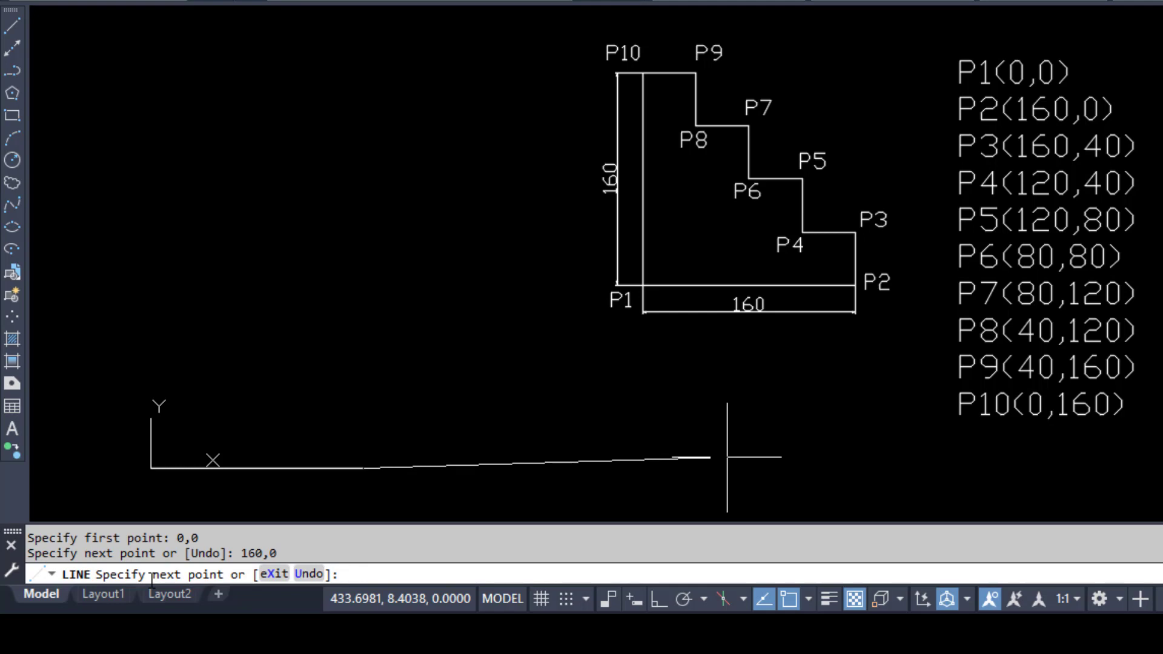
{"action": "type", "text": "160,40"}
{"action": "key", "text": "Return"}
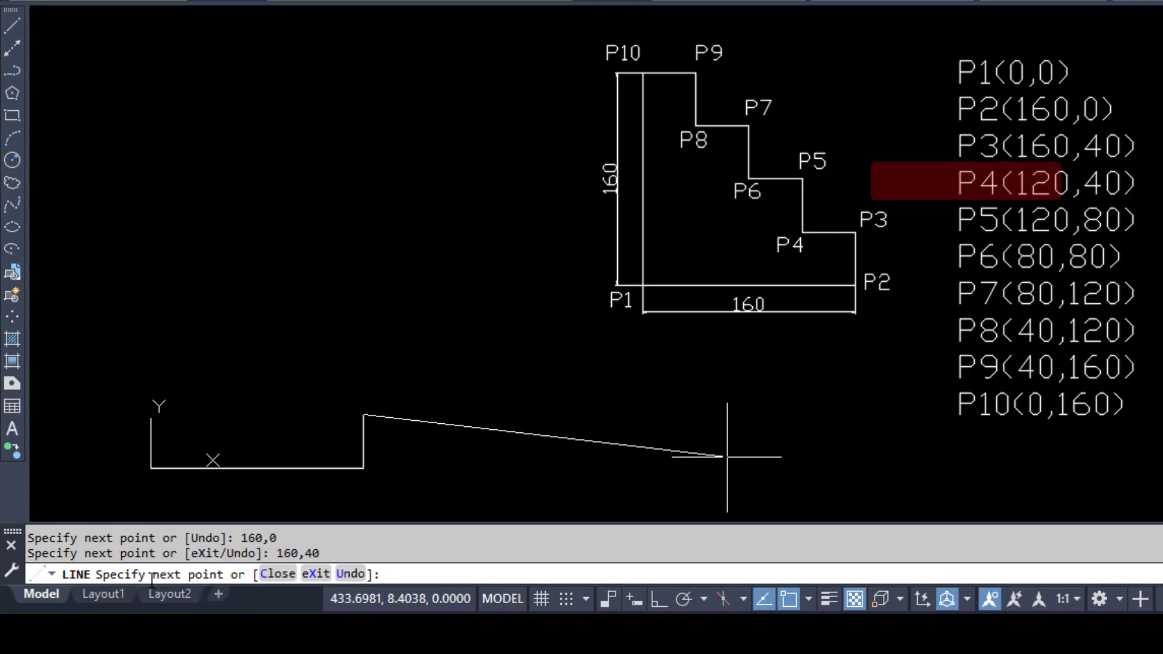
Step: Continue the line through the absolute points 120,40, 120,80 and 80,80 to form the first stair of the profile
{"action": "type", "text": "120,"}
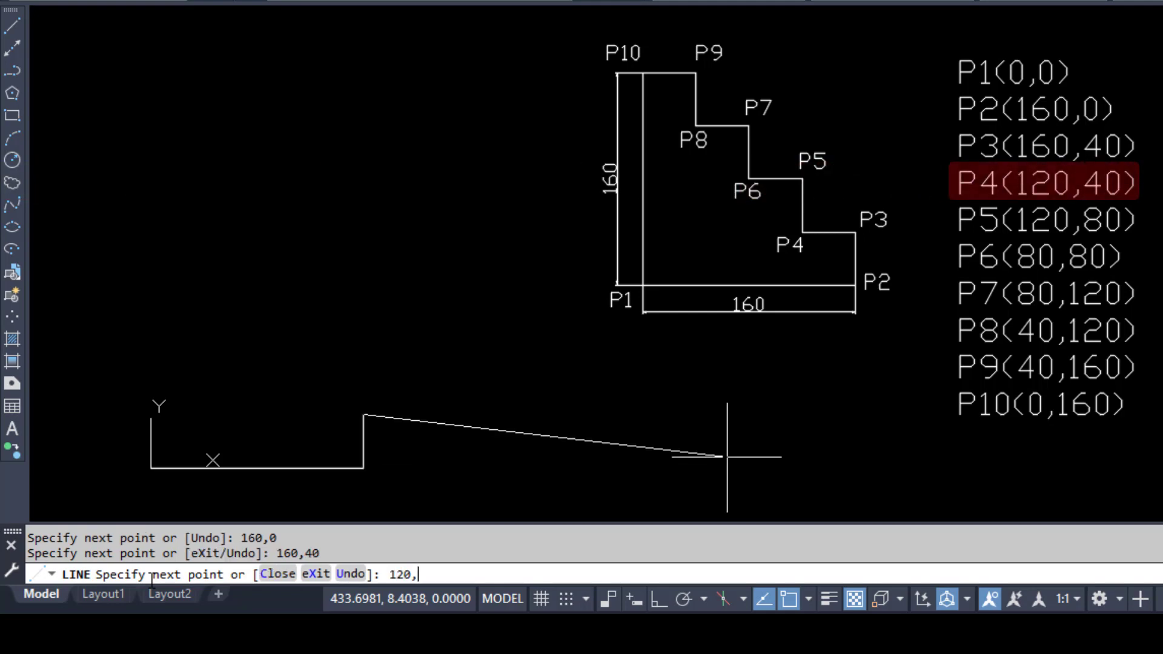
{"action": "type", "text": "40"}
{"action": "key", "text": "Return"}
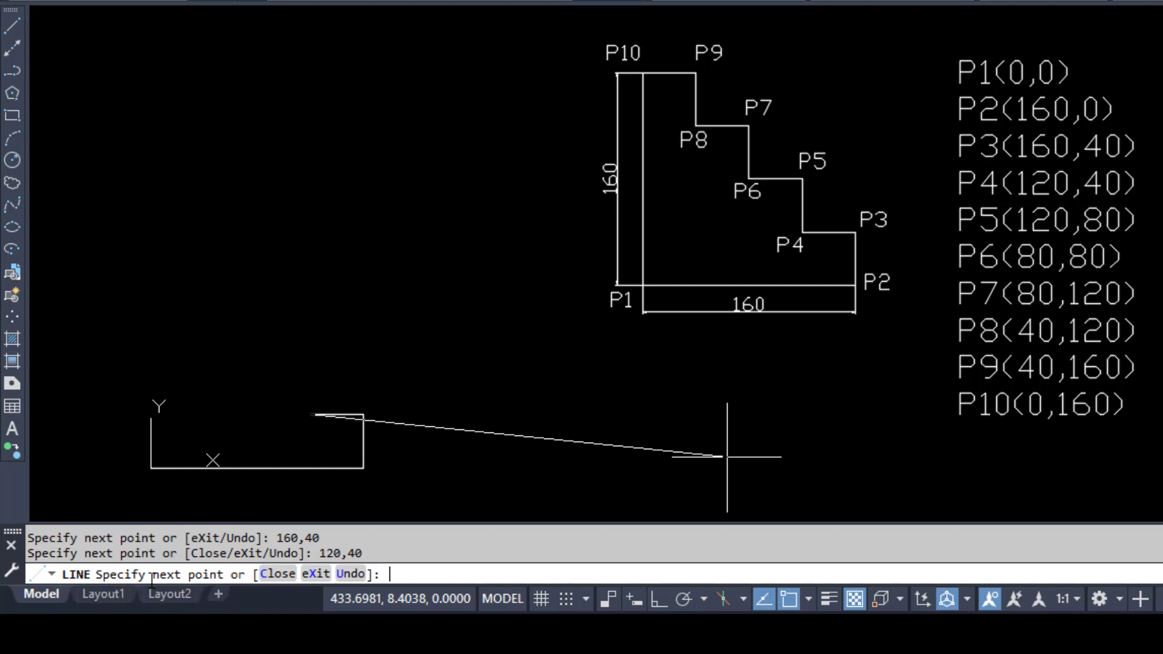
{"action": "type", "text": "120,80"}
{"action": "key", "text": "Return"}
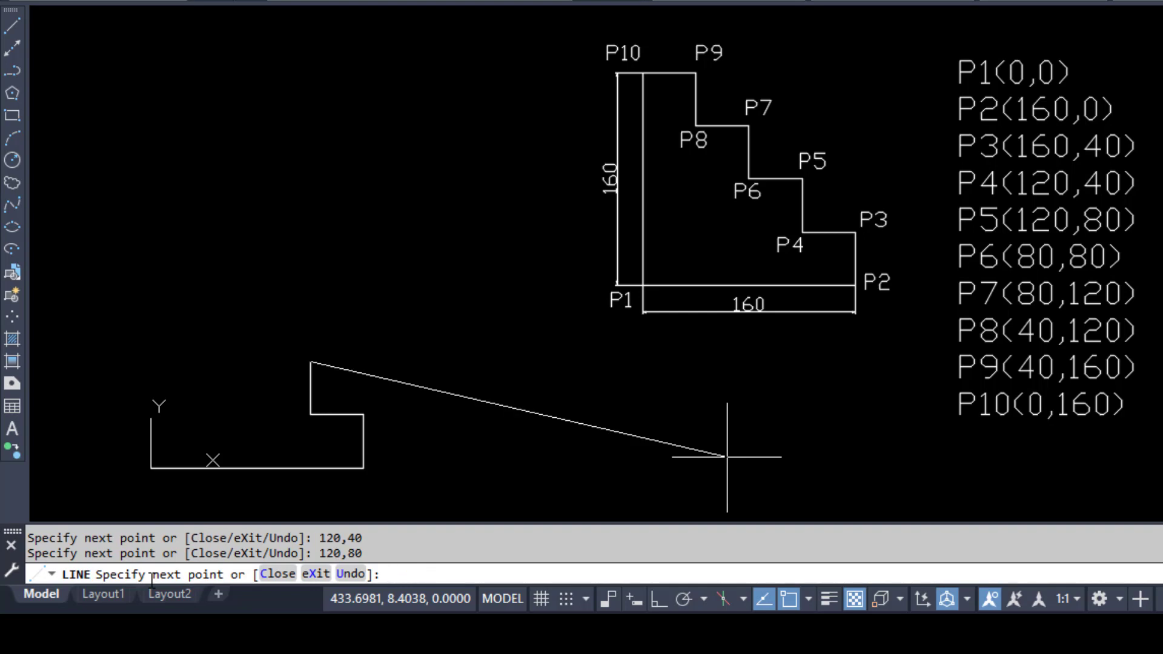
{"action": "type", "text": "80,80"}
{"action": "key", "text": "Return"}
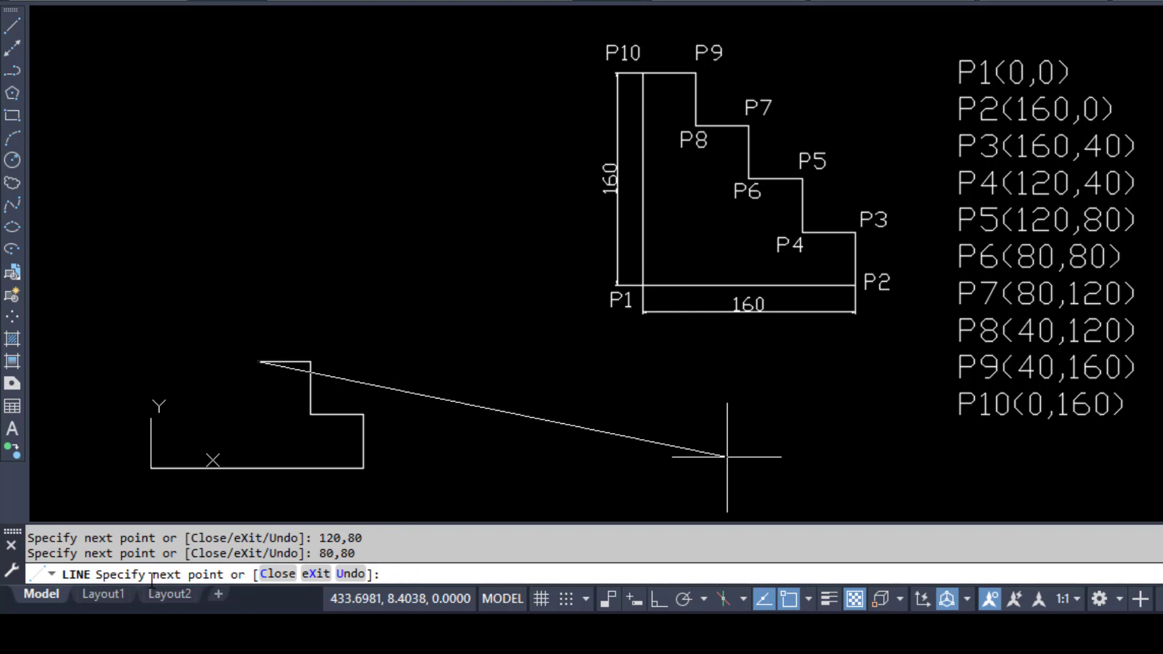
Step: Continue the stepped line through the absolute points 80,120, 40,120 and 40,160
{"action": "type", "text": "80,120"}
{"action": "key", "text": "Return"}
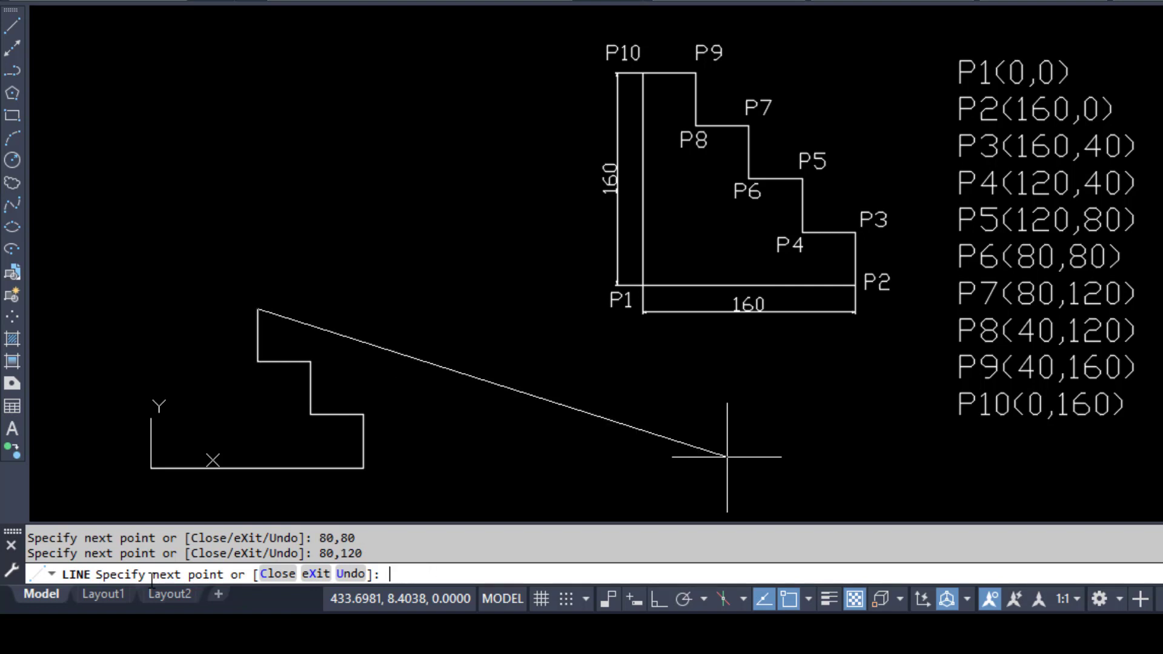
{"action": "type", "text": "40,120"}
{"action": "key", "text": "Return"}
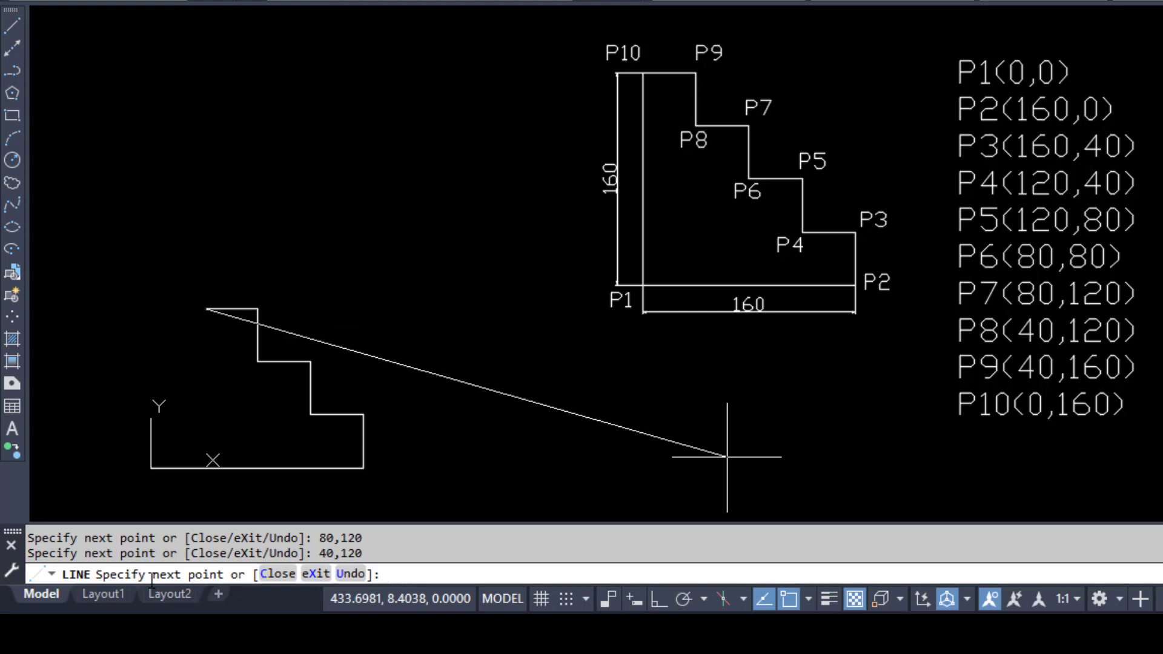
{"action": "type", "text": "40,160"}
{"action": "key", "text": "Return"}
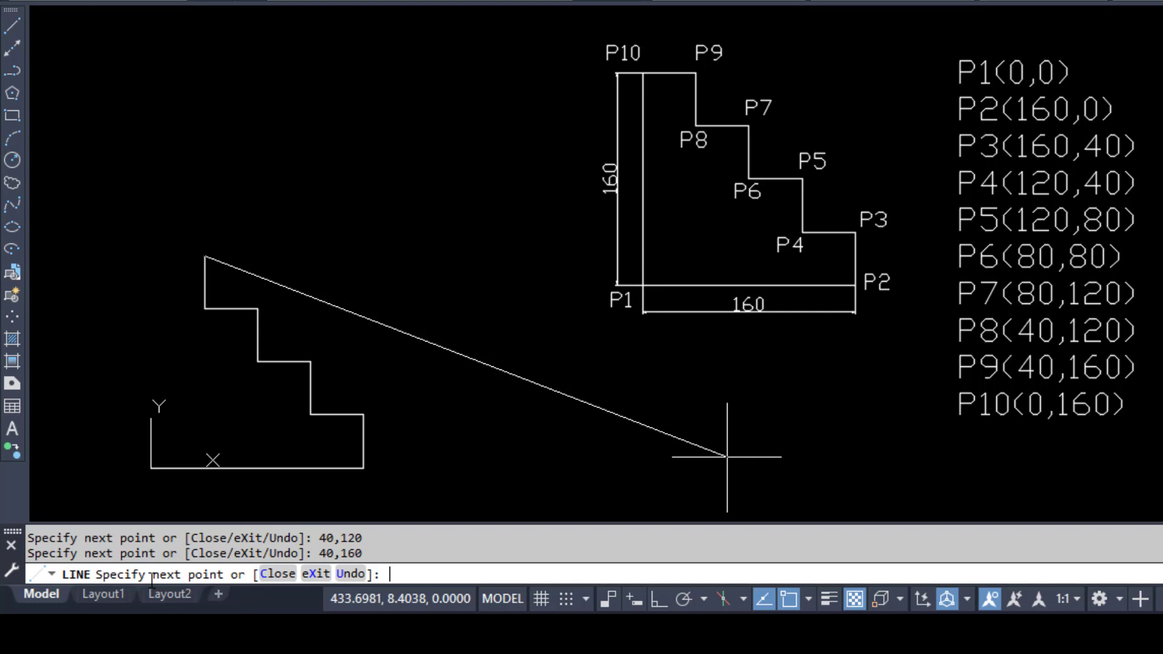
Step: Draw the profile's top edge to the absolute point 0,160 and close the outline back to the origin
{"action": "type", "text": "0,16"}
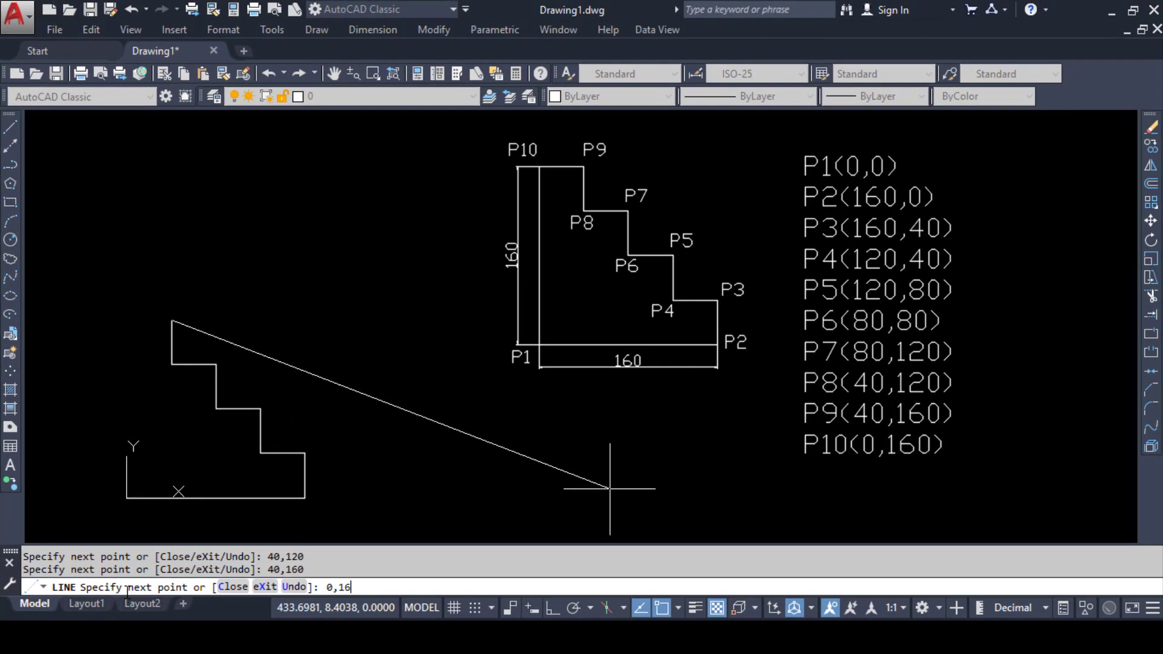
{"action": "type", "text": "0"}
{"action": "key", "text": "Return"}
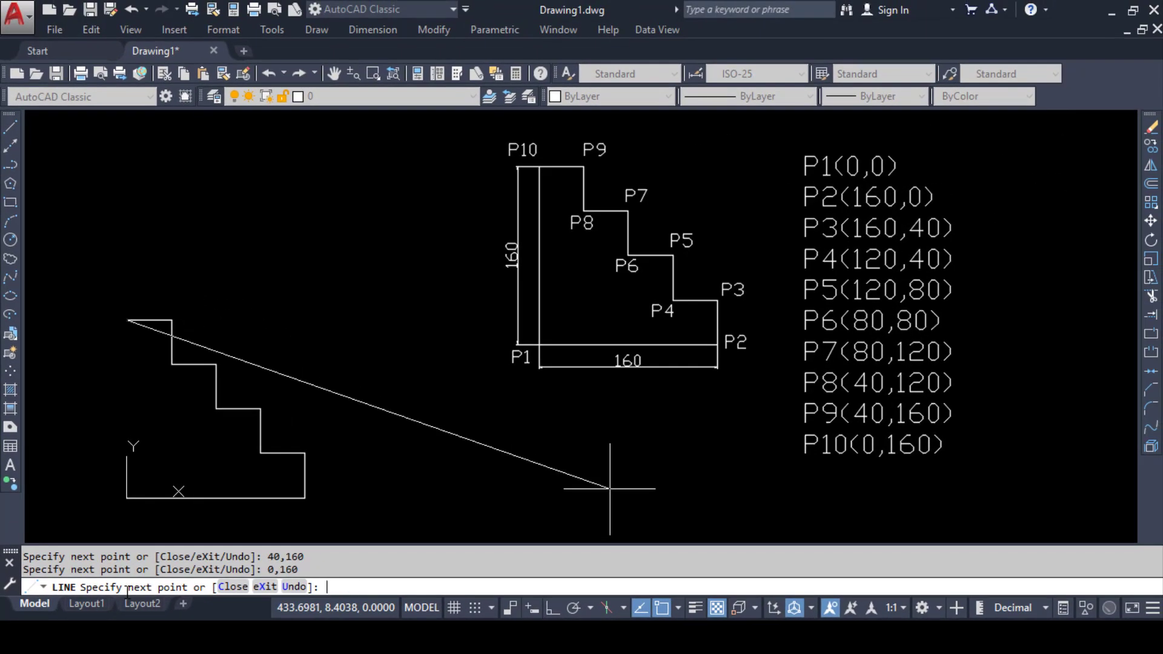
{"action": "scroll", "coordinate": [158, 467], "scroll_direction": "up", "scroll_amount": 2}
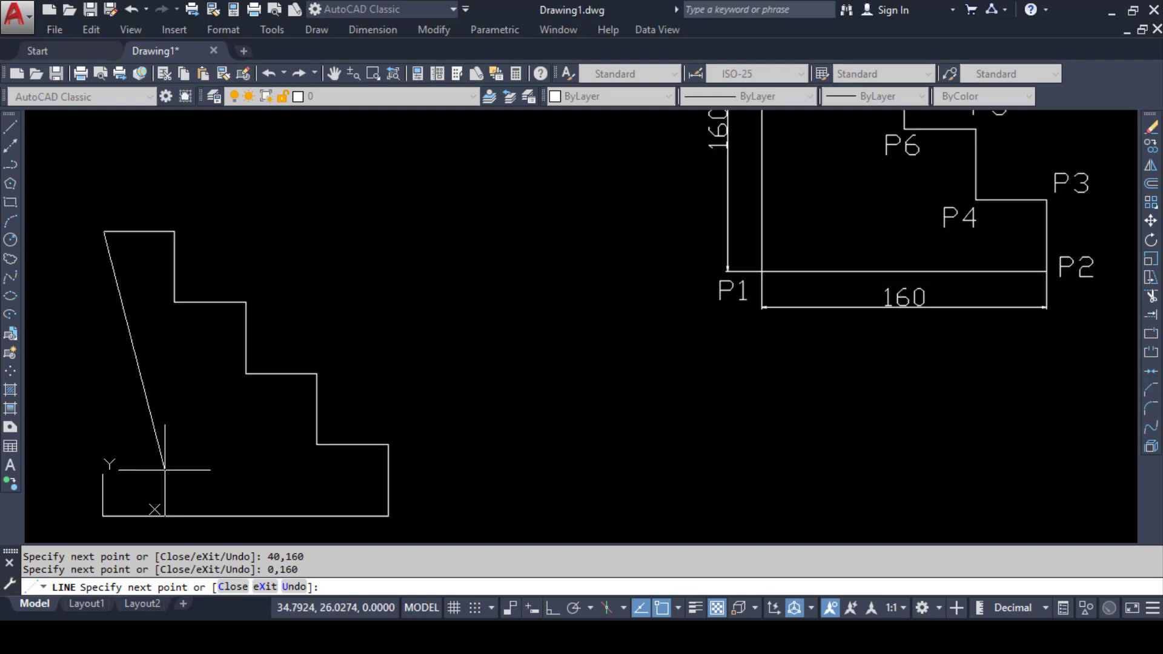
{"action": "scroll", "coordinate": [188, 472], "scroll_direction": "down", "scroll_amount": 2}
{"action": "scroll", "coordinate": [190, 475], "scroll_direction": "up", "scroll_amount": 1}
{"action": "middle_click_drag", "start_coordinate": [183, 474], "coordinate": [222, 476]}
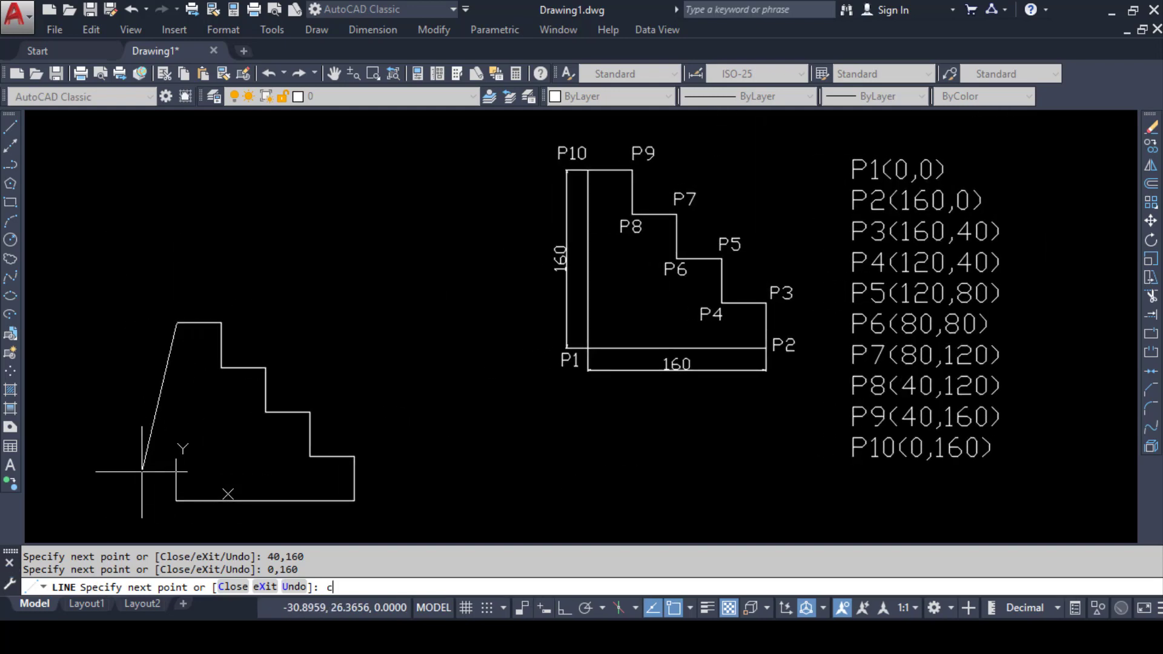
{"action": "key", "text": "Return"}
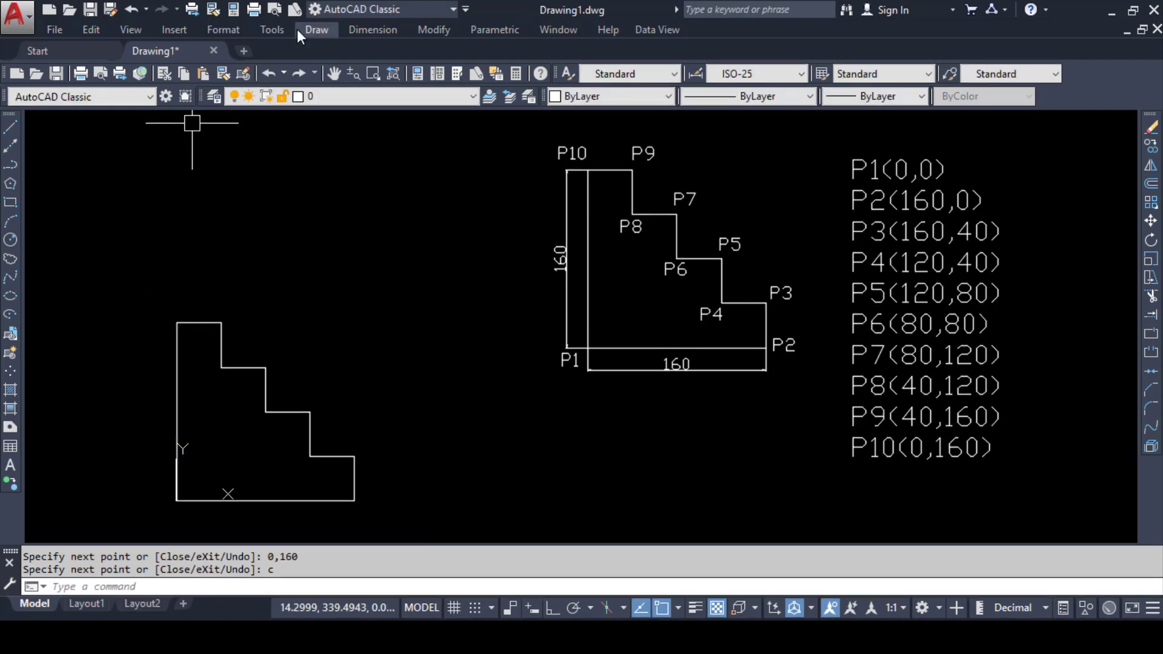
Step: Add a quick dimension to the new profile's top edge, placed just above it
{"action": "left_click", "coordinate": [360, 28]}
{"action": "left_click", "coordinate": [388, 49]}
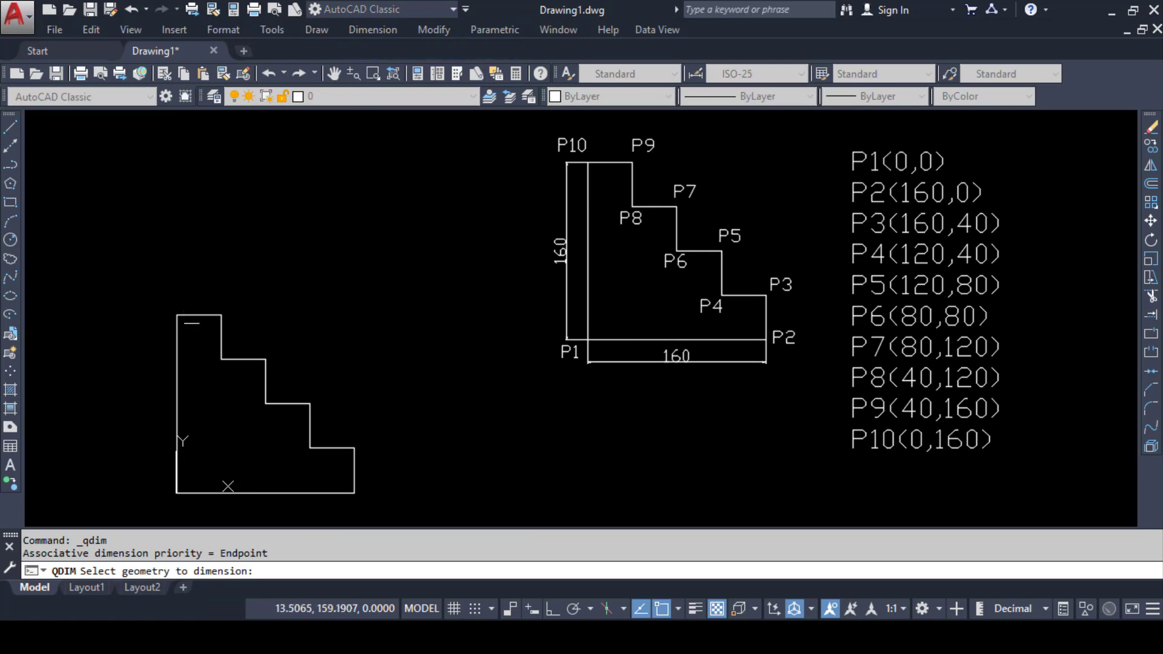
{"action": "left_click", "coordinate": [194, 316]}
{"action": "key", "text": "Return"}
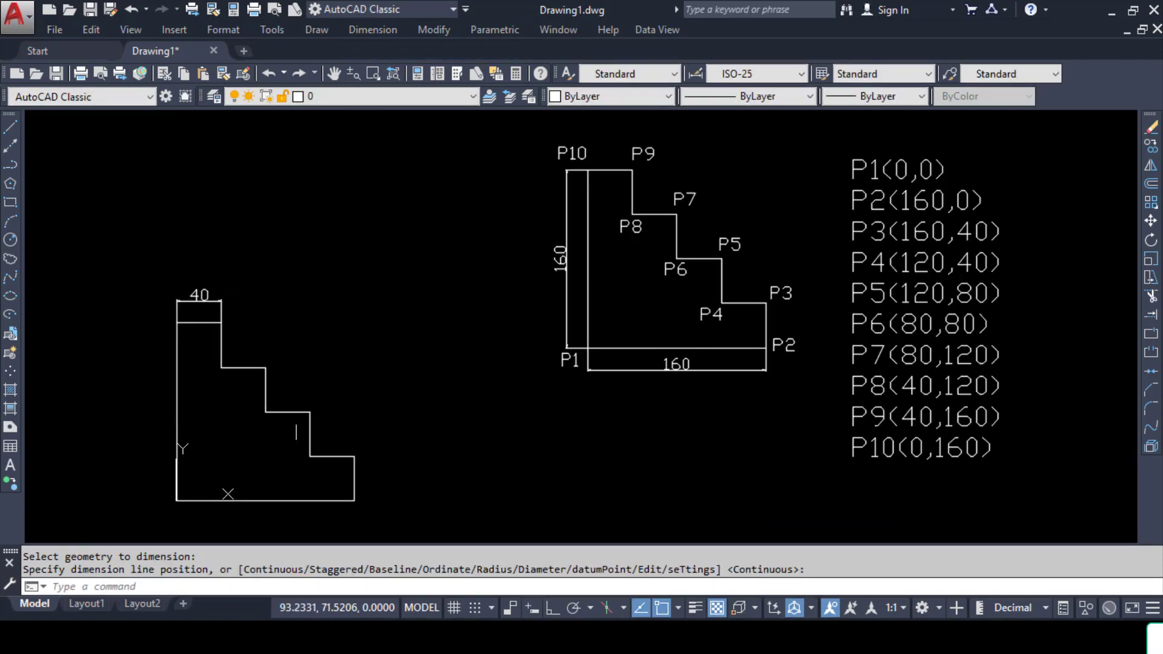
Step: Add a quick dimension to the vertical edge between 120,40 and 120,80, placed on its outer side
{"action": "key", "text": "Escape"}
{"action": "key", "text": "Return"}
{"action": "left_click", "coordinate": [312, 434]}
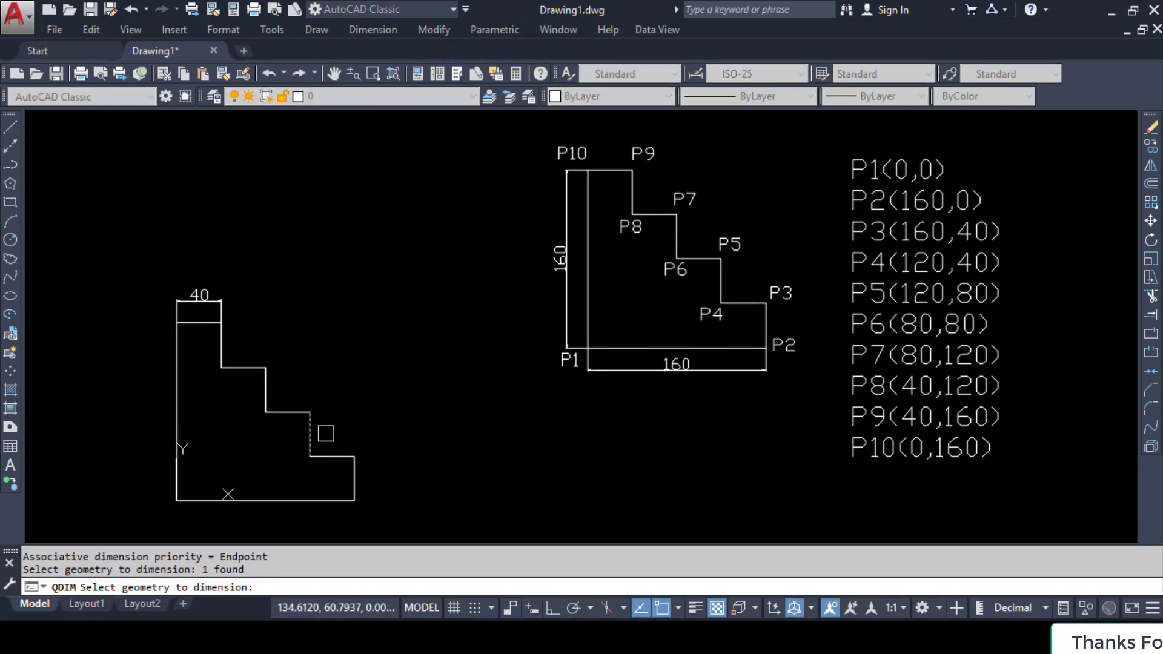
{"action": "key", "text": "Return"}
{"action": "left_click", "coordinate": [329, 424]}
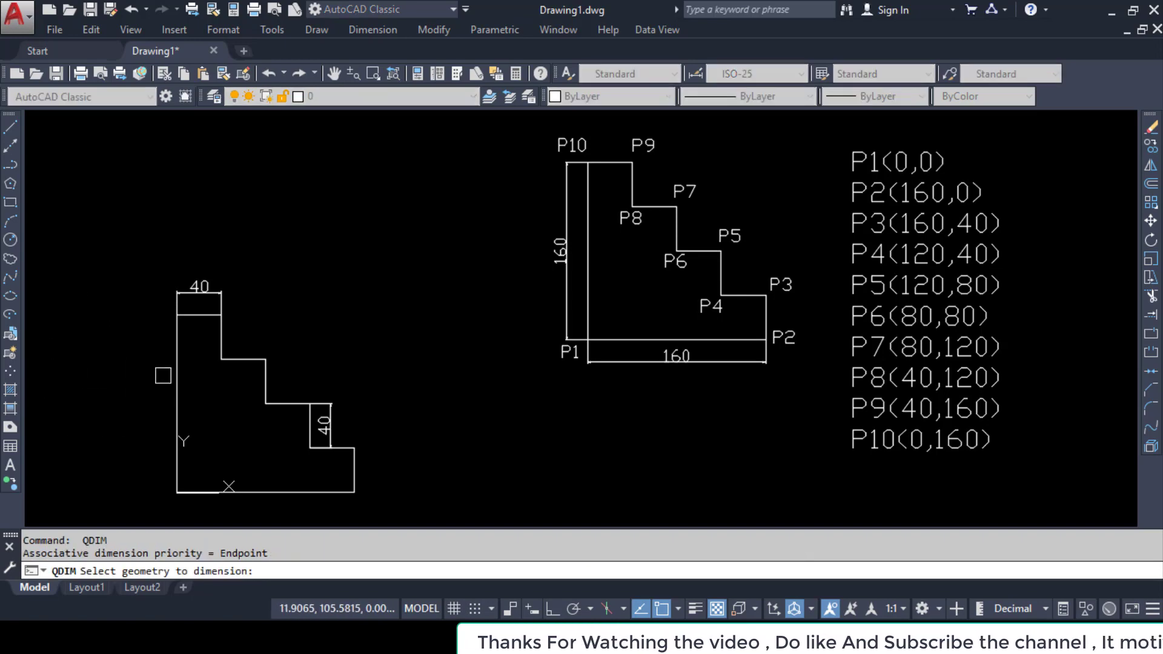
Step: Add quick dimensions to the new profile's full-height vertical edge and to its base, placing both outside the outline
{"action": "left_click", "coordinate": [176, 382]}
{"action": "left_click", "coordinate": [139, 393]}
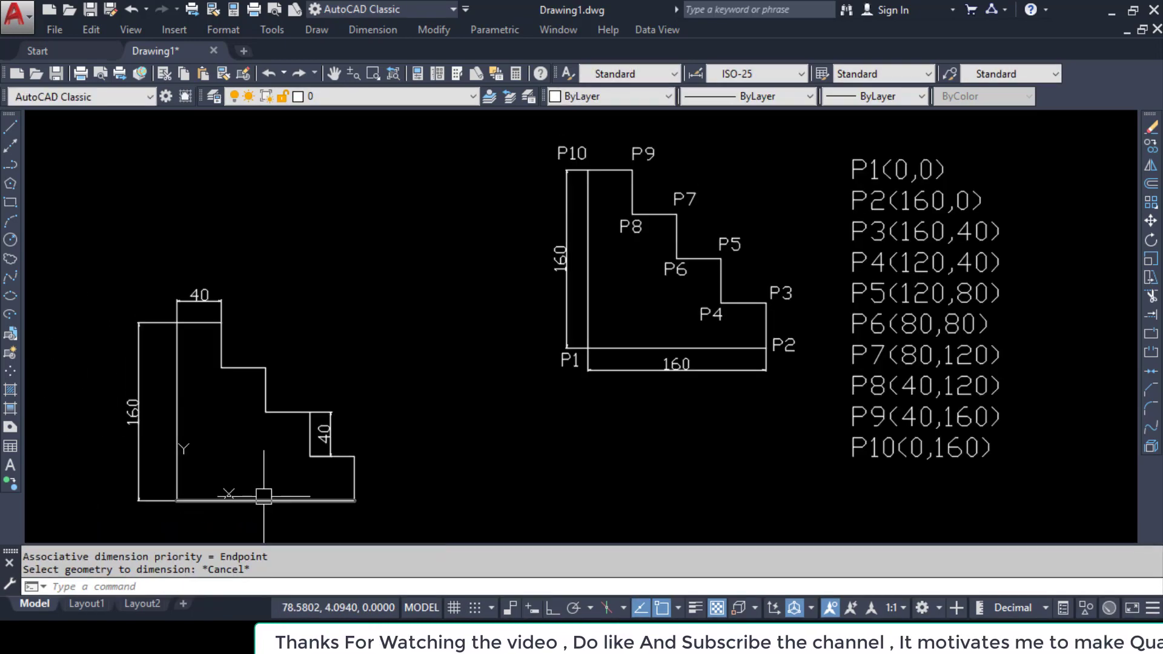
{"action": "key", "text": "Return"}
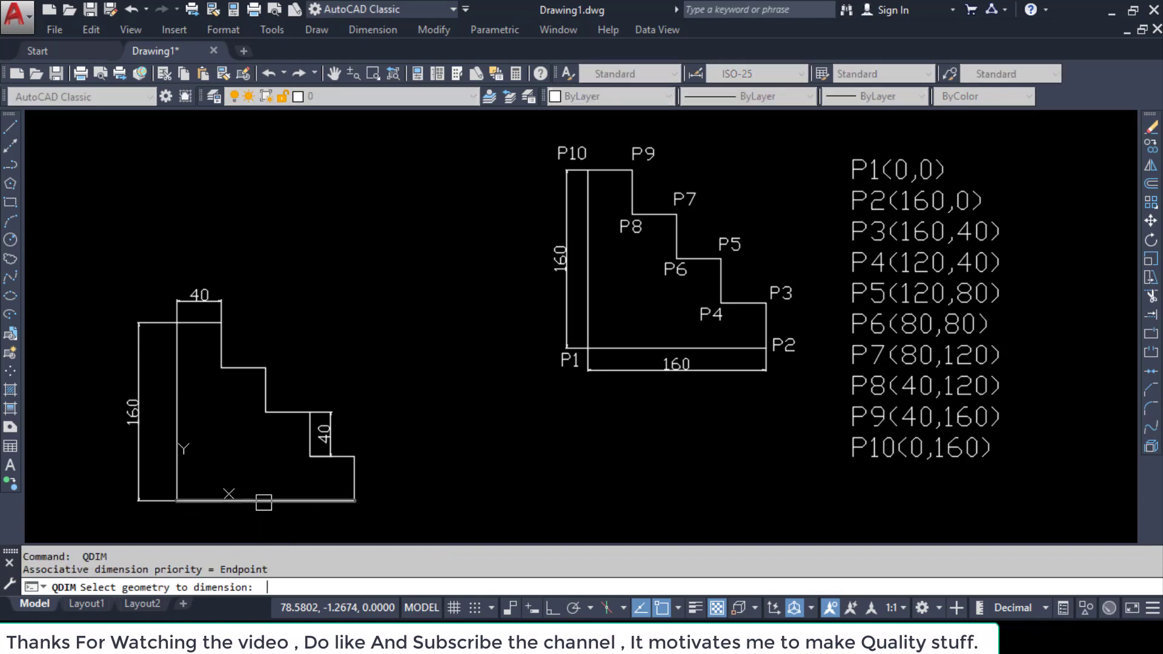
{"action": "left_click", "coordinate": [263, 501]}
{"action": "key", "text": "Return"}
{"action": "left_click", "coordinate": [264, 523]}
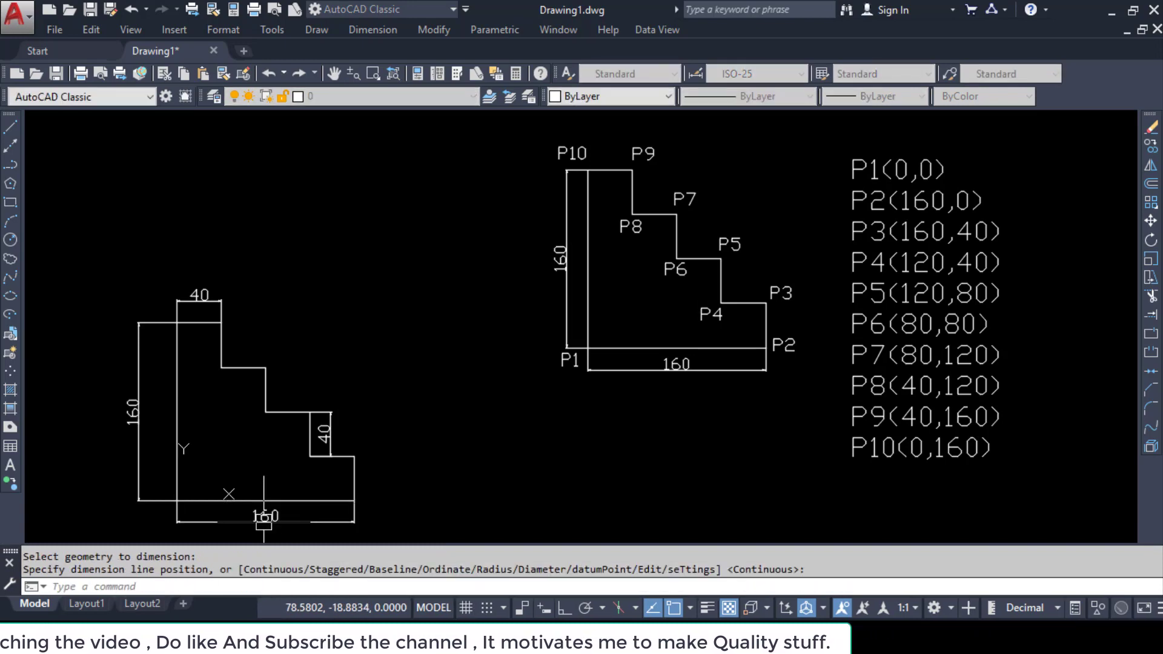
{"action": "key", "text": "Return"}
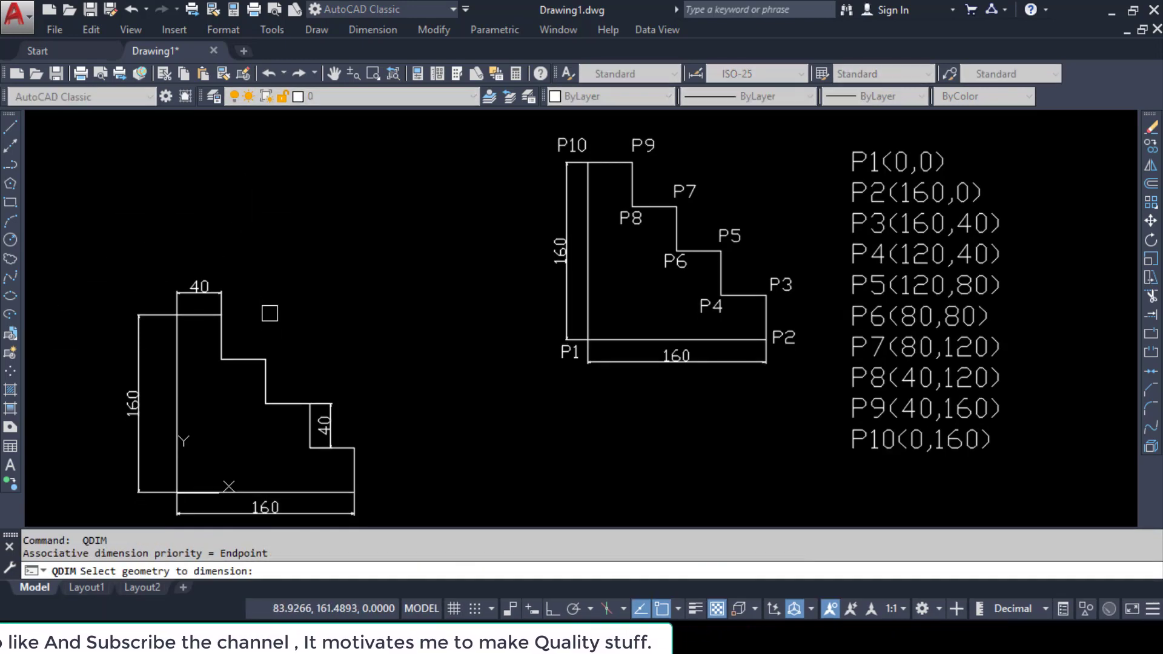
Step: Add a quick dimension to the vertical edge between 80,80 and 80,120, placed on its outer side
{"action": "key", "text": "Return"}
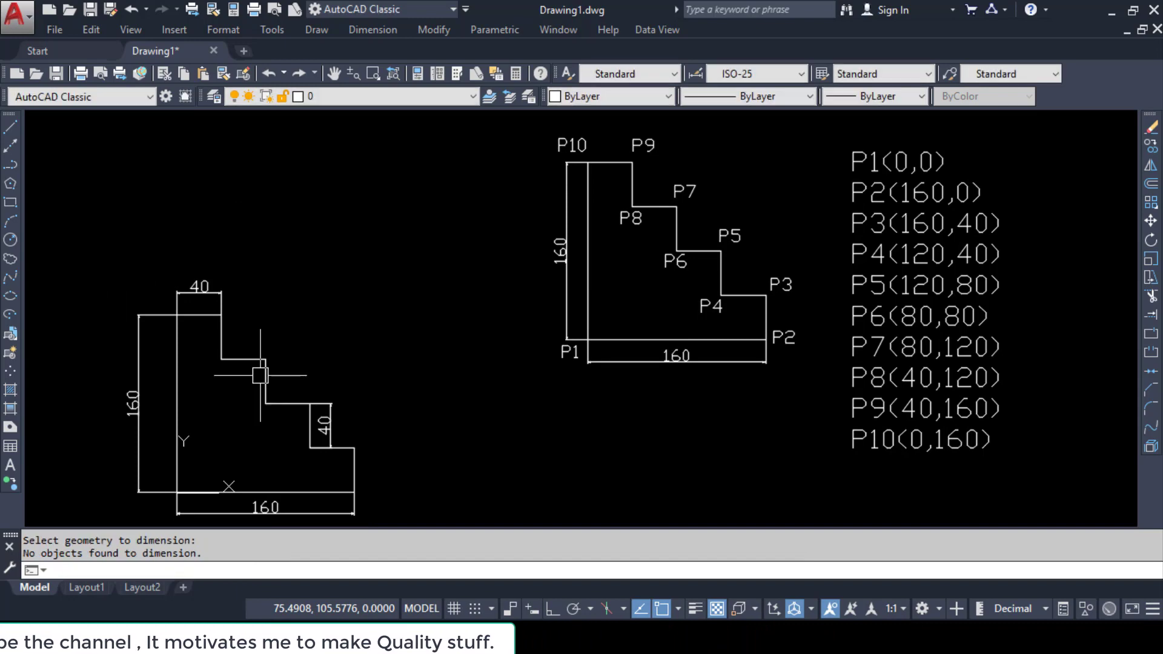
{"action": "key", "text": "Return"}
{"action": "left_click", "coordinate": [265, 378]}
{"action": "key", "text": "Return"}
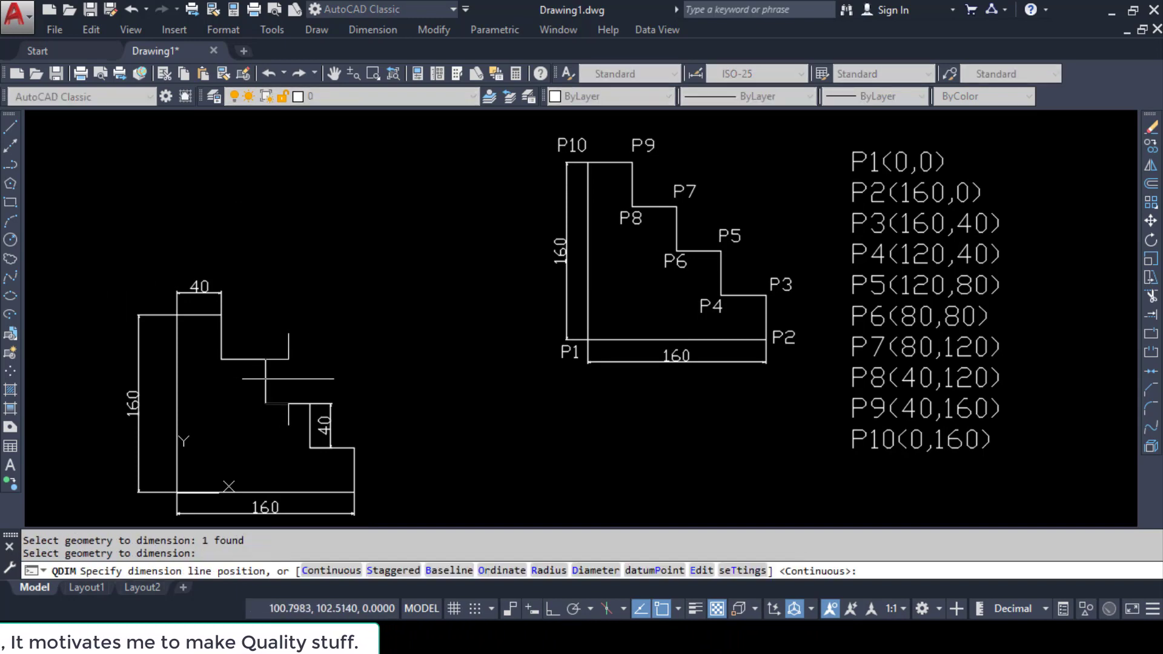
{"action": "left_click", "coordinate": [284, 382]}
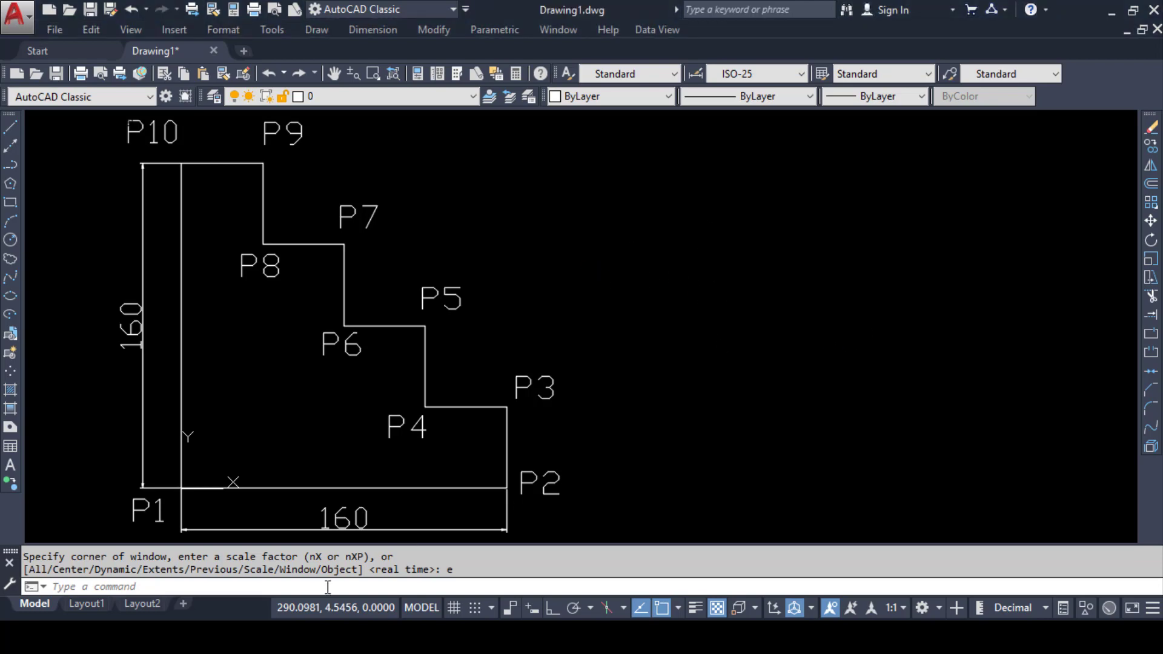
Step: Start single-line text beside the labelled profile with the default height and rotation, and write P1(0,0) as its first line
{"action": "type", "text": "text"}
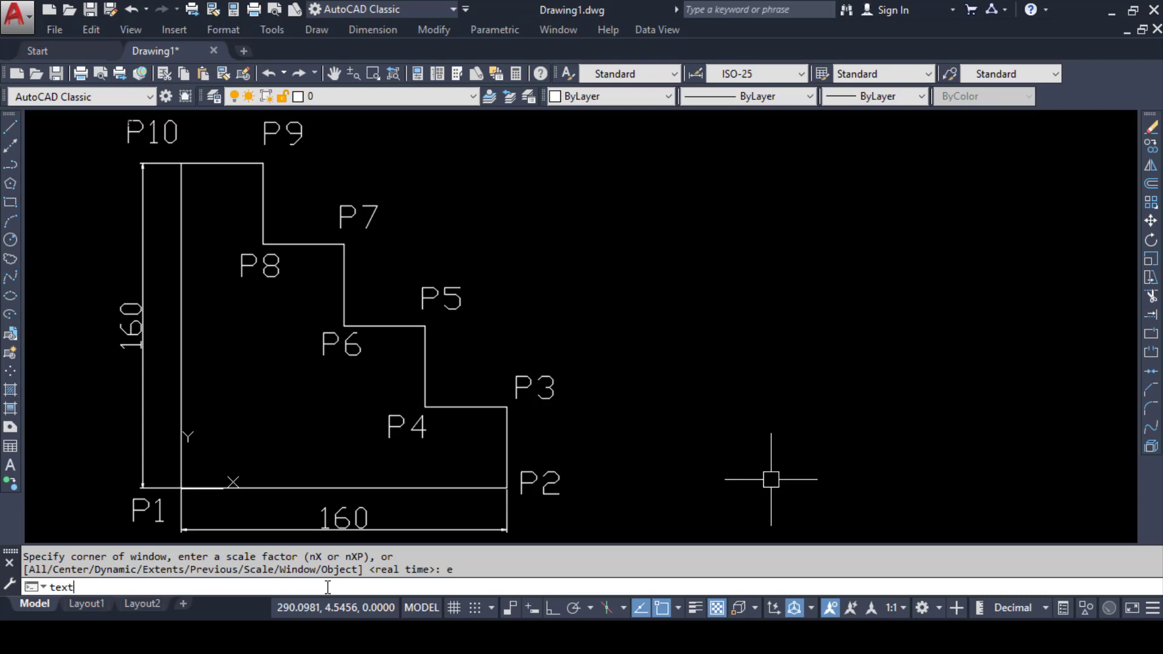
{"action": "key", "text": "Return"}
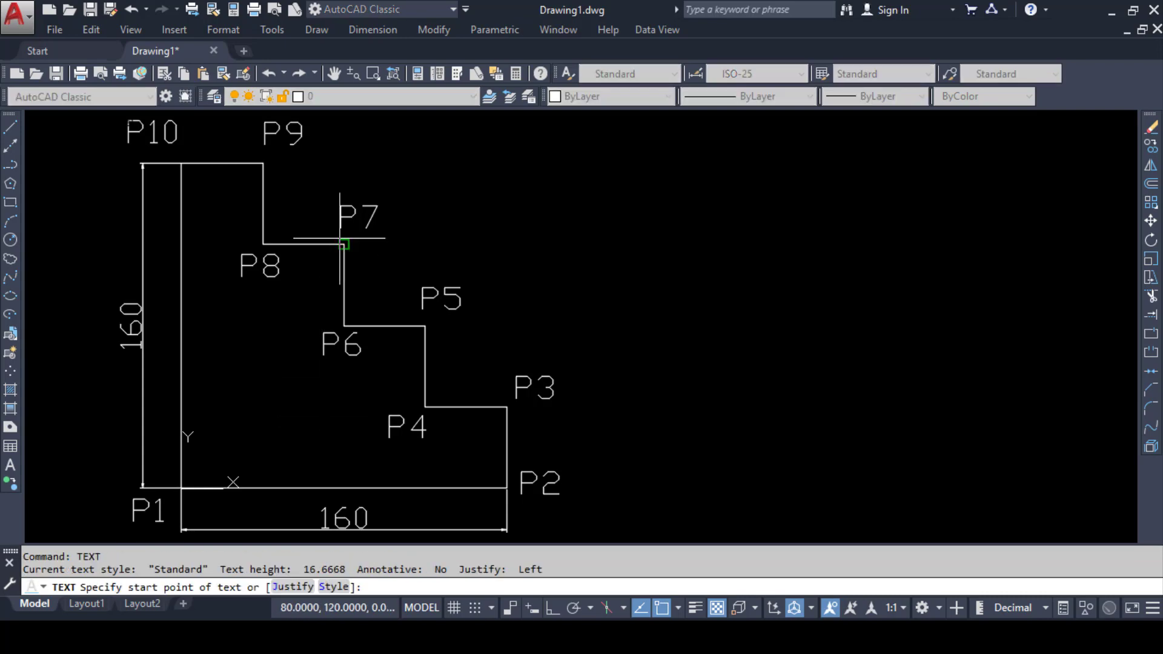
{"action": "left_click", "coordinate": [647, 142]}
{"action": "key", "text": "Return"}
{"action": "key", "text": "Return"}
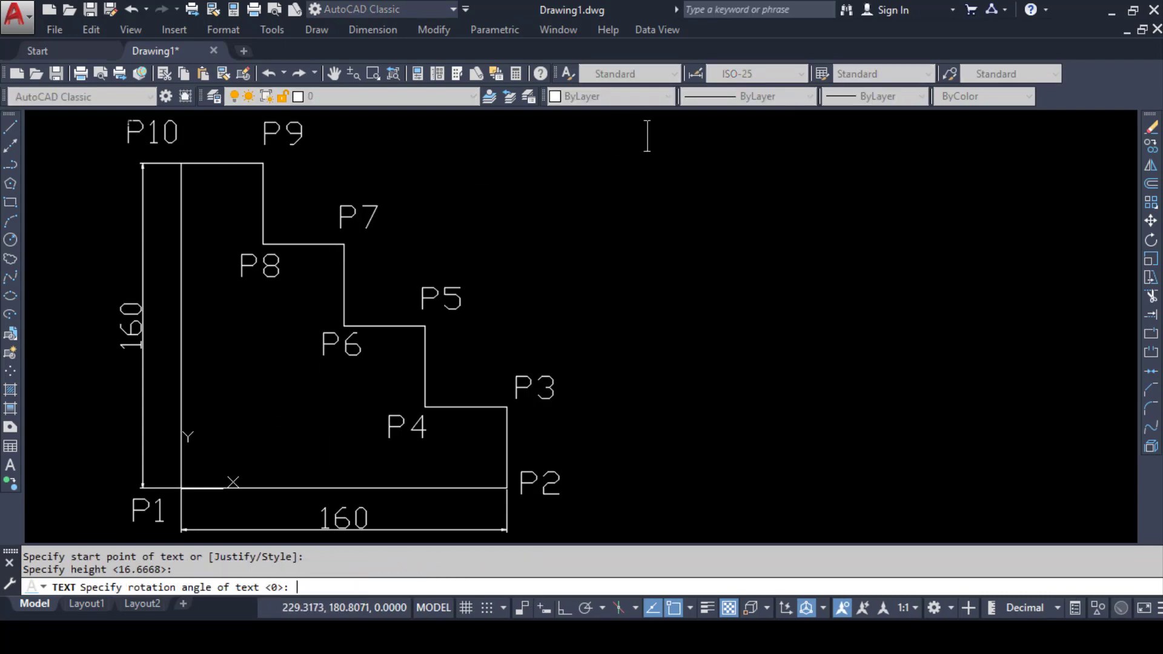
{"action": "type", "text": "P1"}
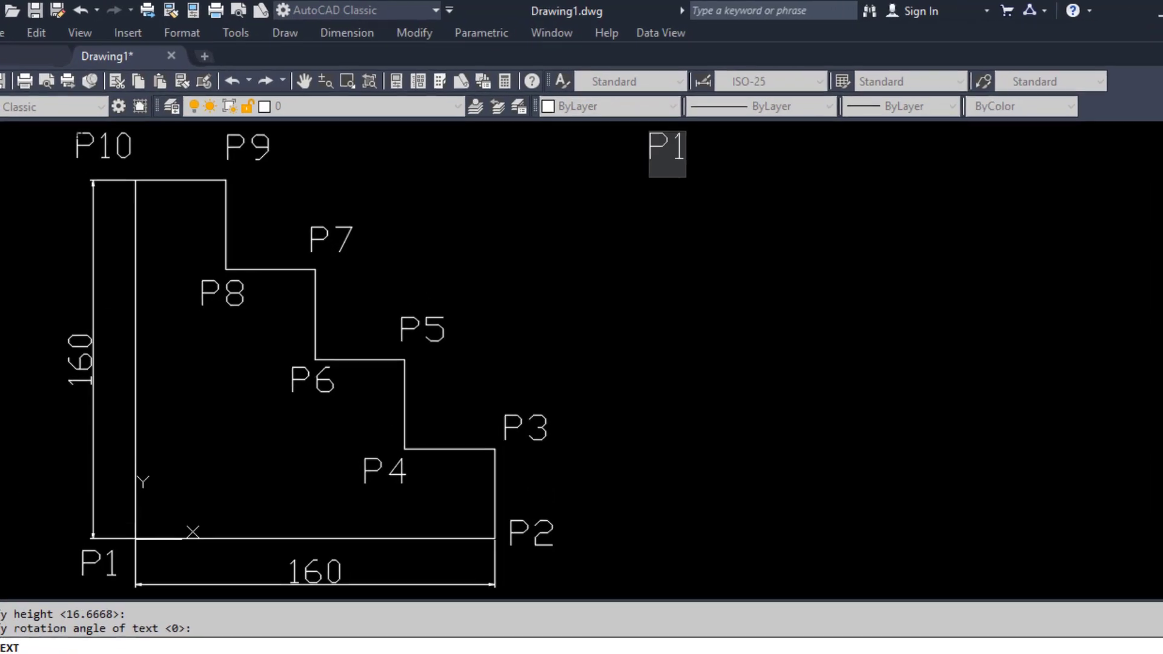
{"action": "type", "text": "("}
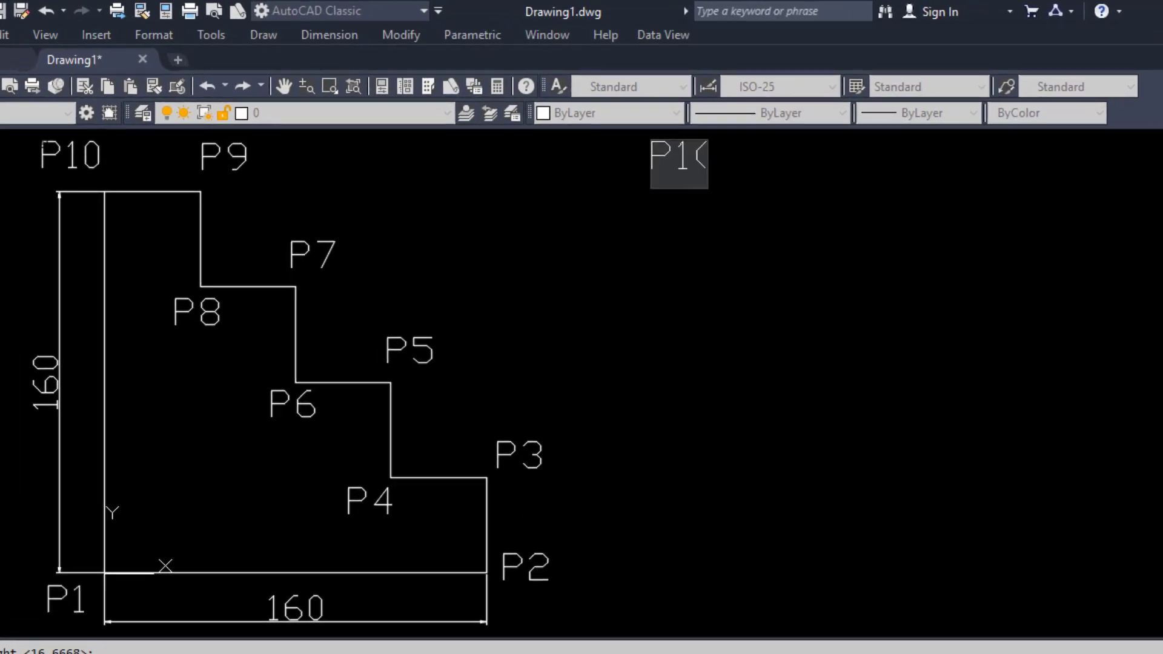
{"action": "type", "text": "0,0)"}
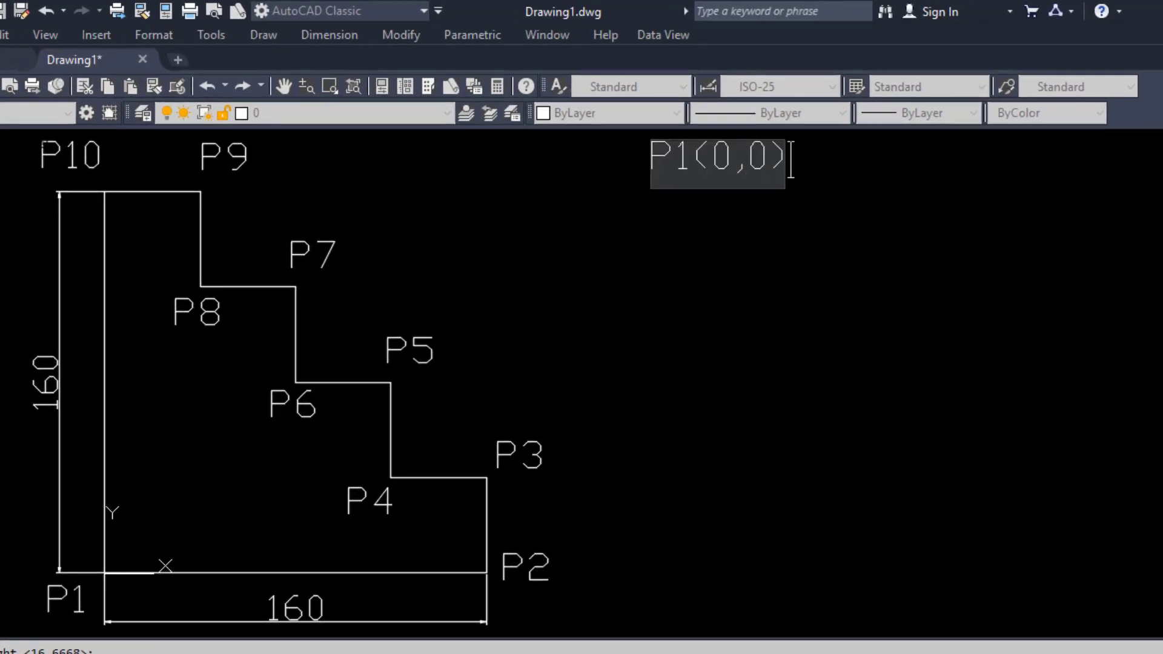
{"action": "key", "text": "Return"}
{"action": "type", "text": "P"}
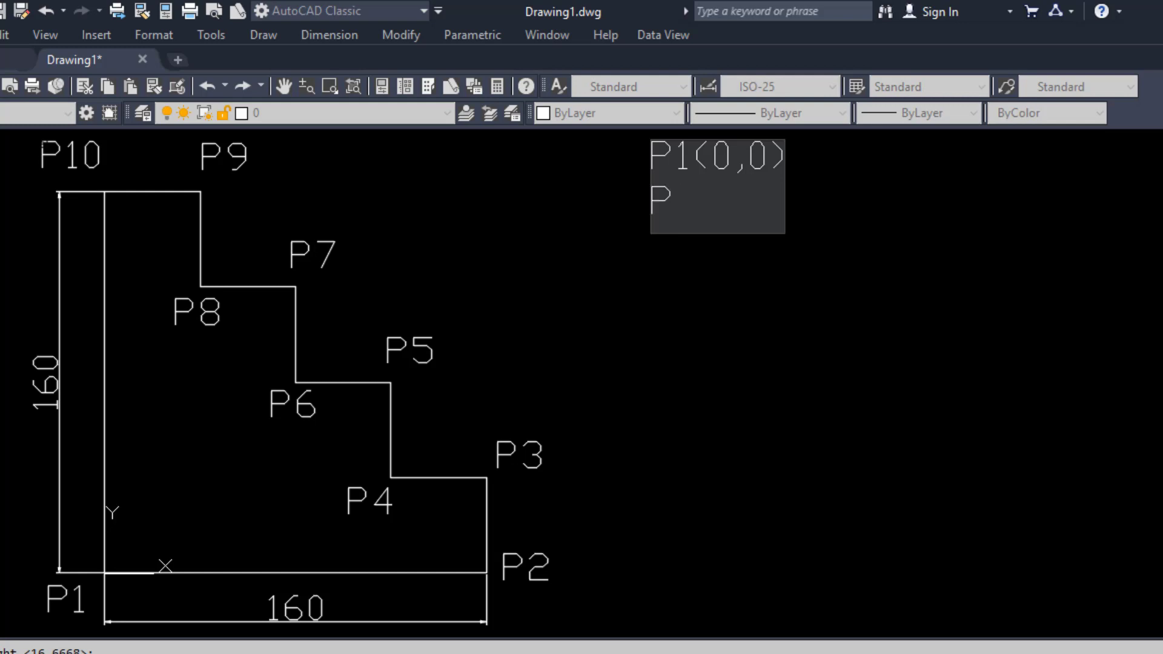
{"action": "type", "text": "2(@"}
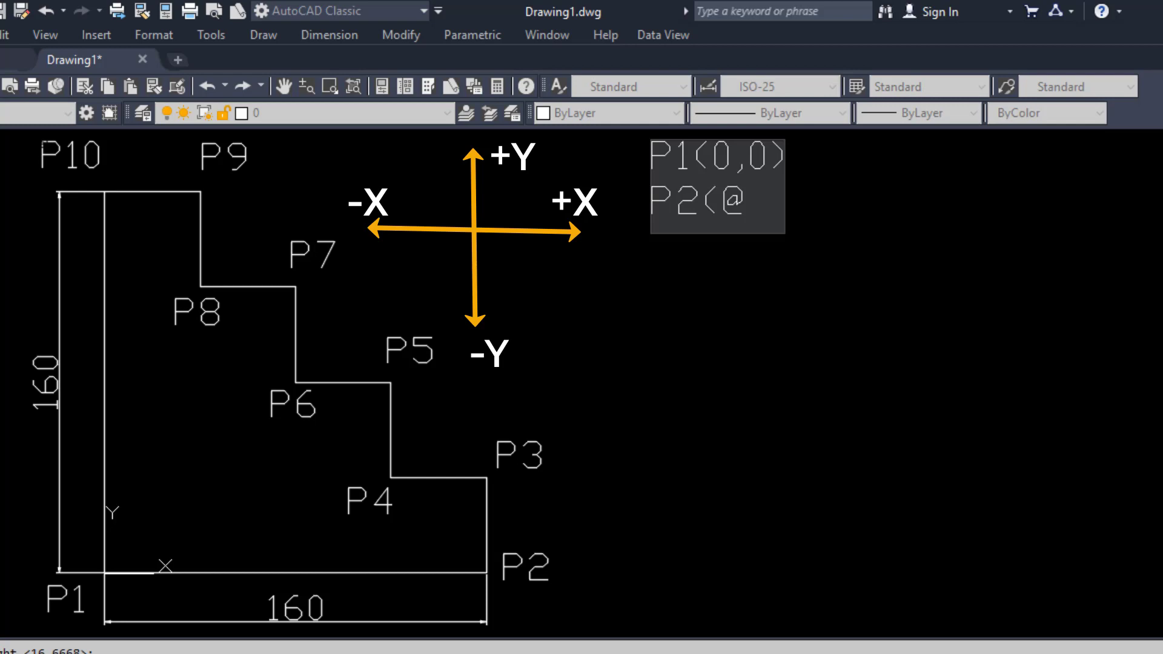
{"action": "type", "text": "160,0"}
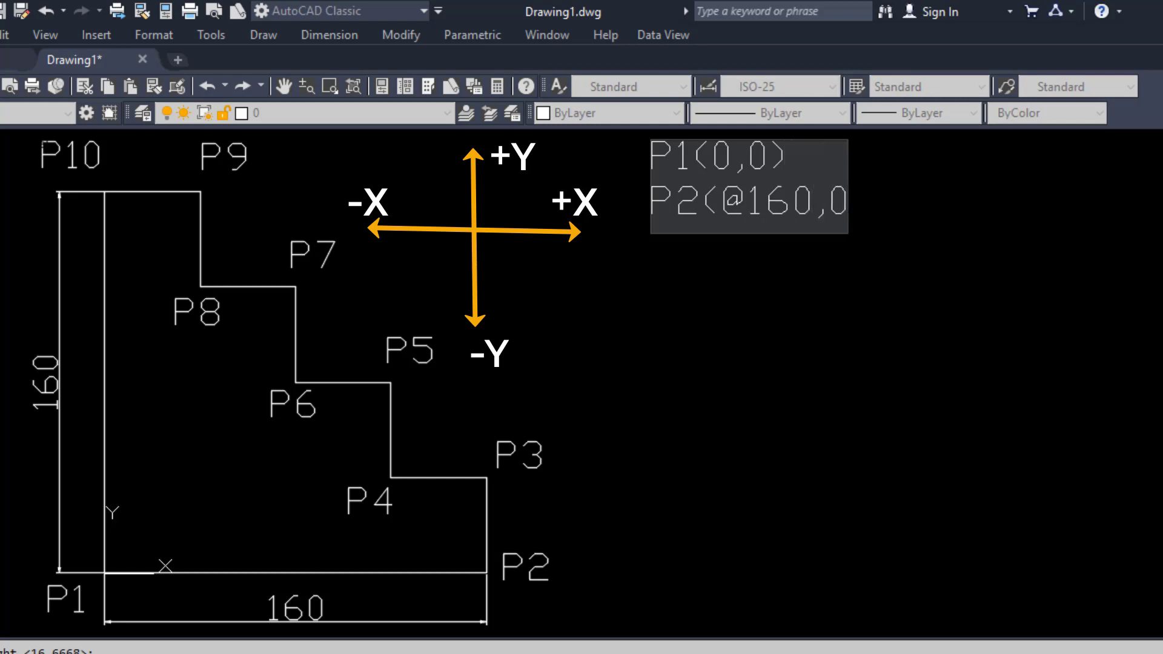
{"action": "type", "text": ")"}
{"action": "key", "text": "Return"}
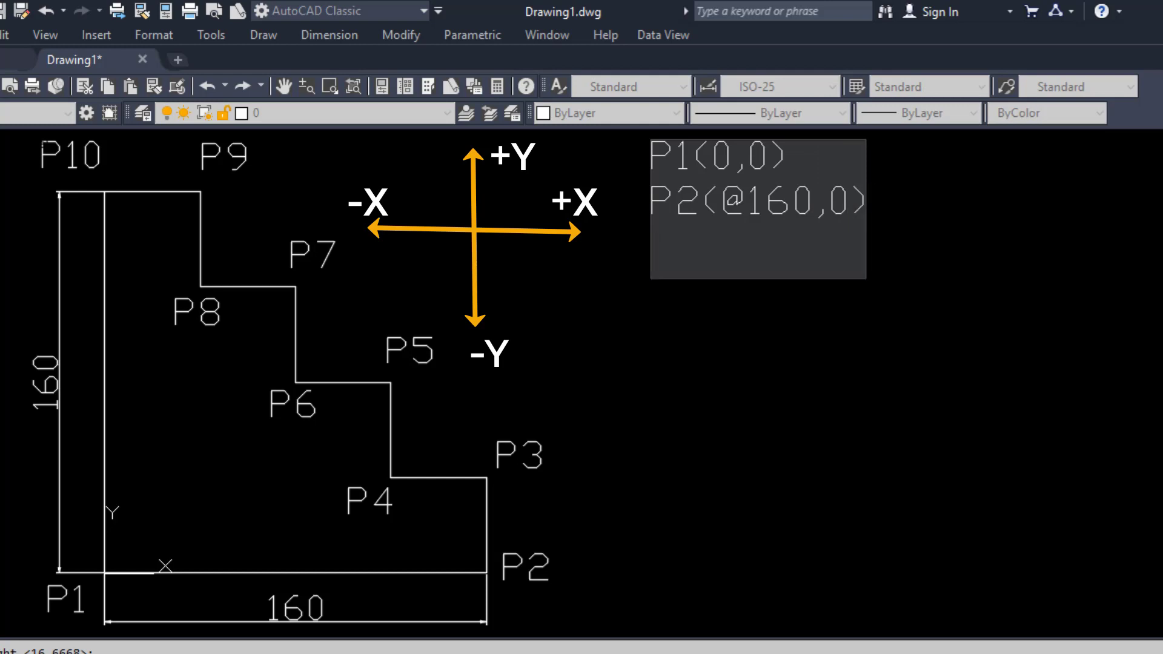
{"action": "type", "text": "P3("}
{"action": "type", "text": "@"}
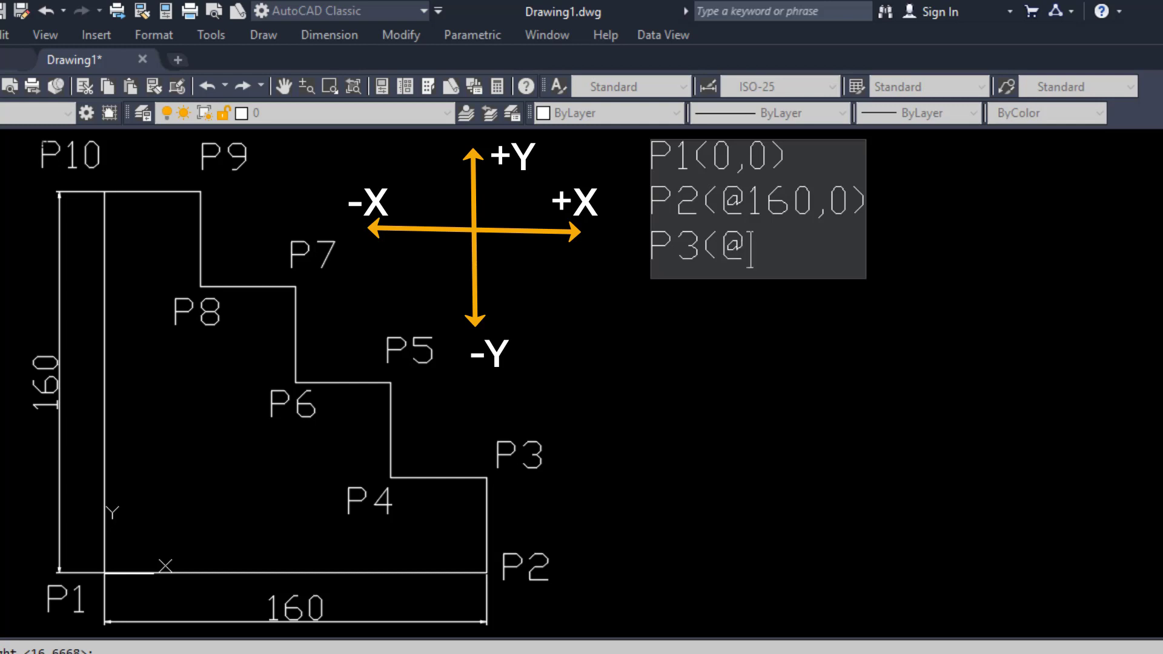
{"action": "type", "text": "0,40)"}
{"action": "key", "text": "Return"}
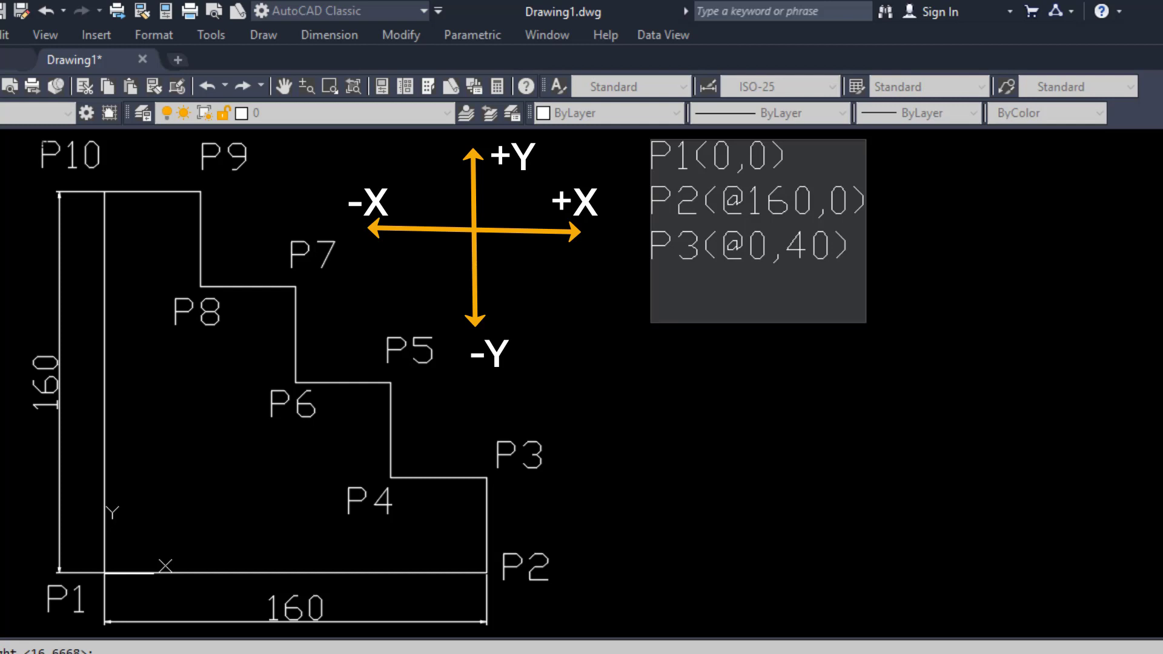
Step: List the relative coordinates P4(@-40,0) and P5(@0,40) on separate lines below P3
{"action": "type", "text": "P4("}
{"action": "type", "text": "@-"}
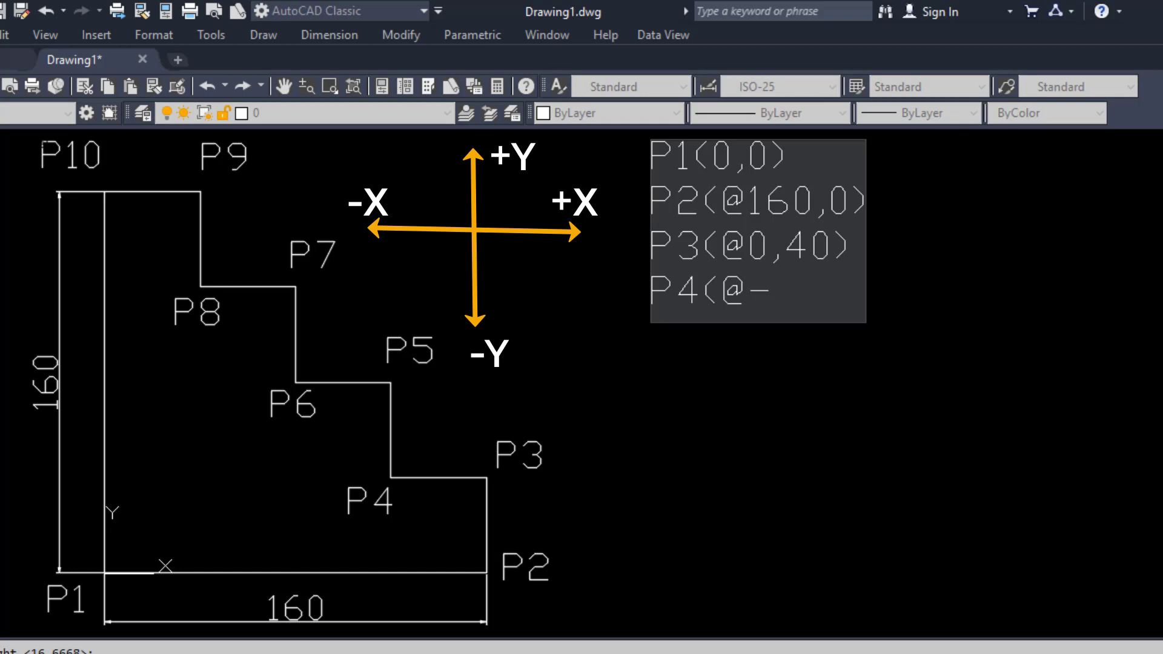
{"action": "type", "text": "40,0"}
{"action": "type", "text": ")"}
{"action": "key", "text": "Return"}
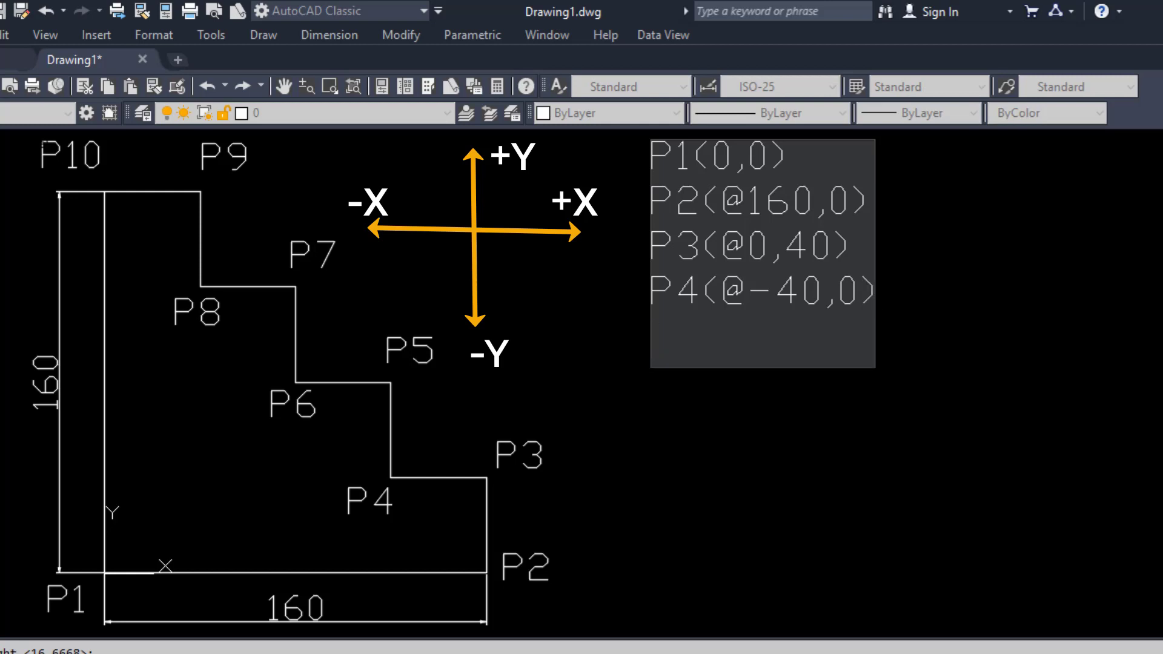
{"action": "type", "text": "P5"}
{"action": "type", "text": "(@"}
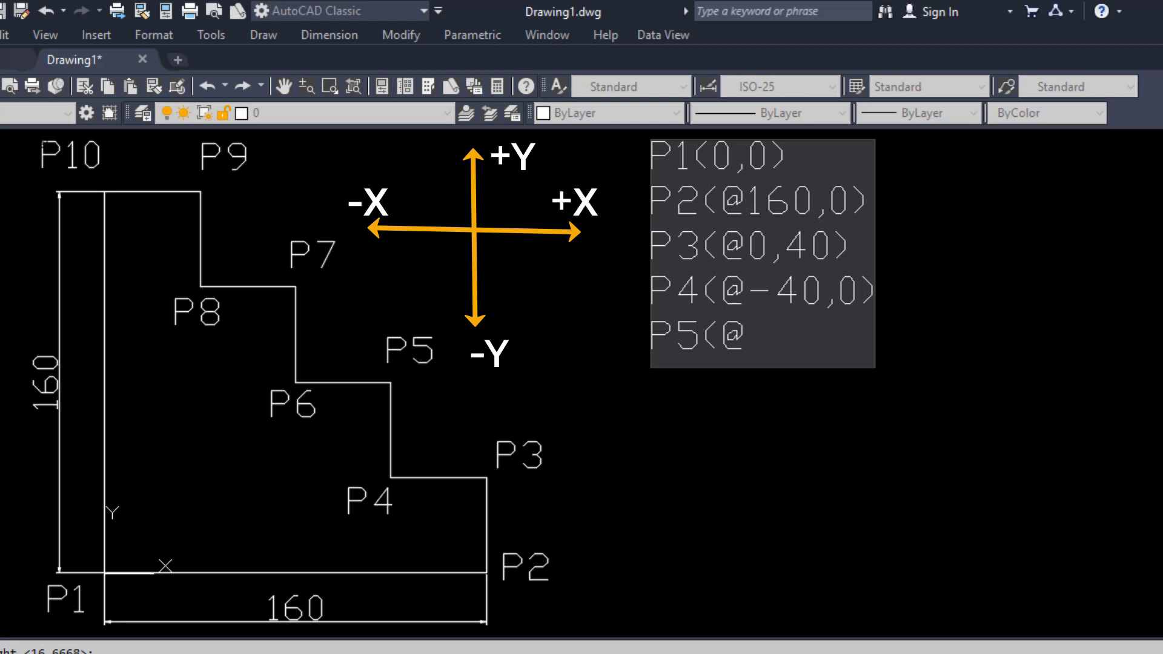
{"action": "type", "text": "0,40)"}
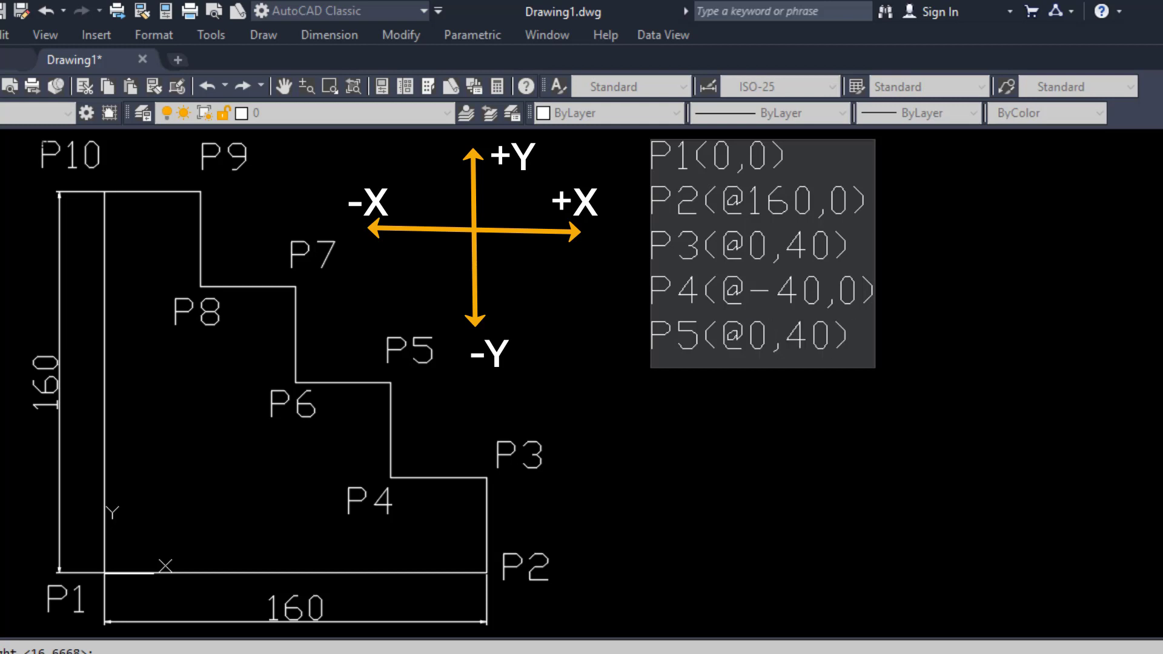
{"action": "key", "text": "Return"}
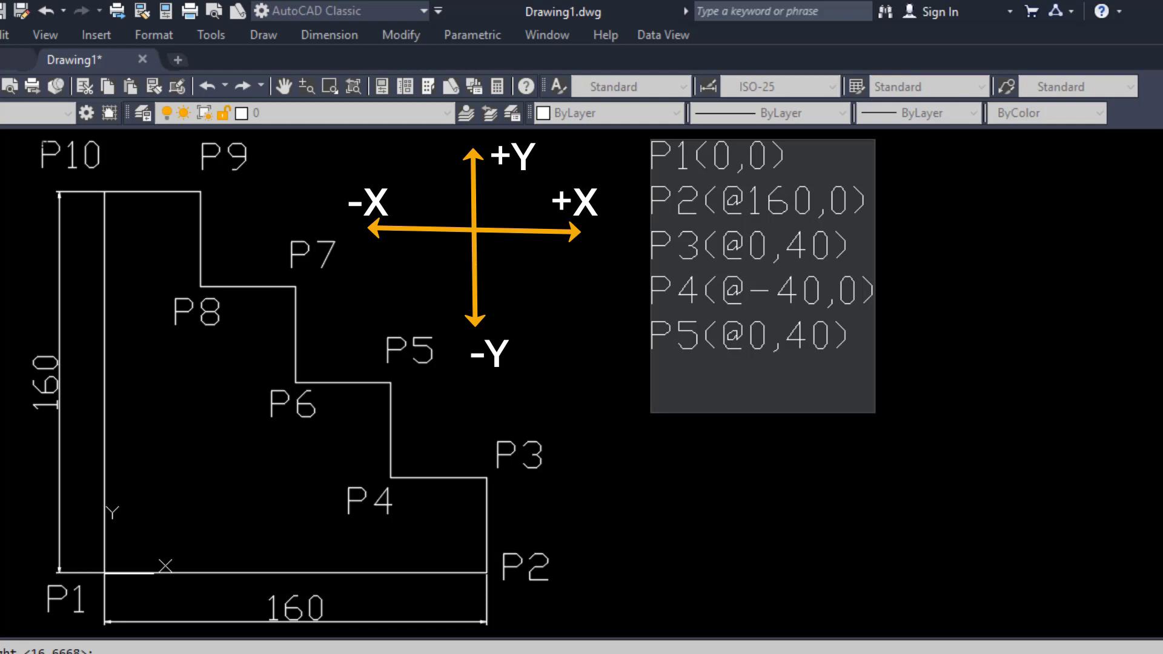
Step: Write the relative coordinates P6(@-40,0) and P7(@0,40) on separate lines below P5
{"action": "type", "text": "P6("}
{"action": "type", "text": "@-"}
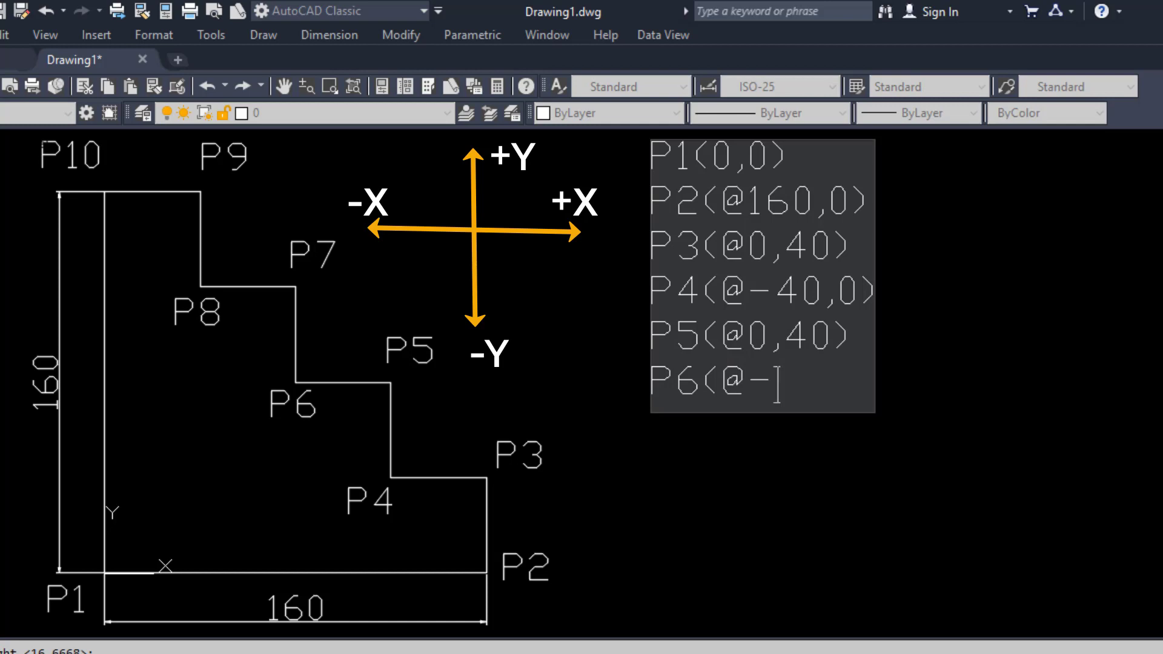
{"action": "type", "text": "40,0"}
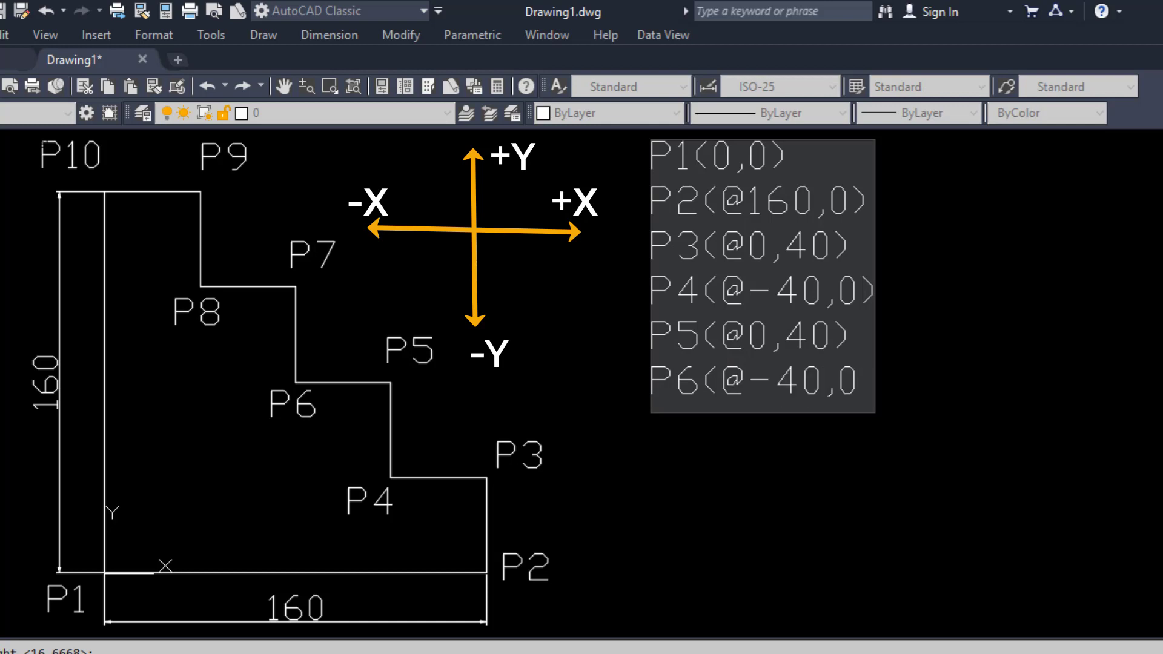
{"action": "type", "text": ")"}
{"action": "key", "text": "Return"}
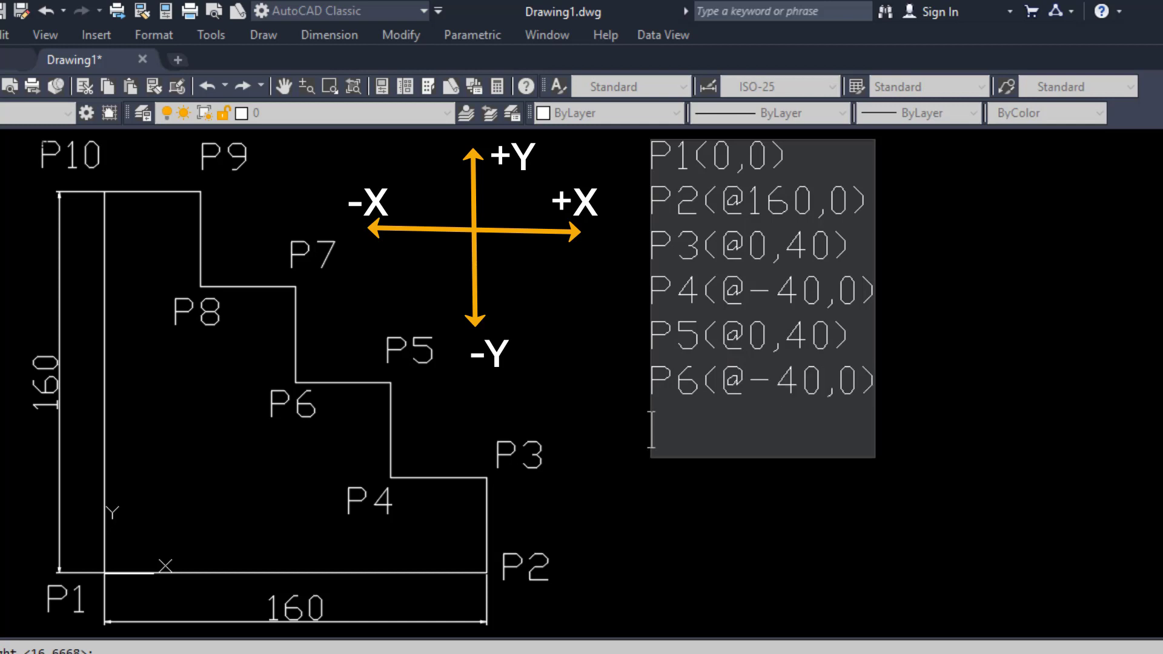
{"action": "type", "text": "P7("}
{"action": "type", "text": "@0,"}
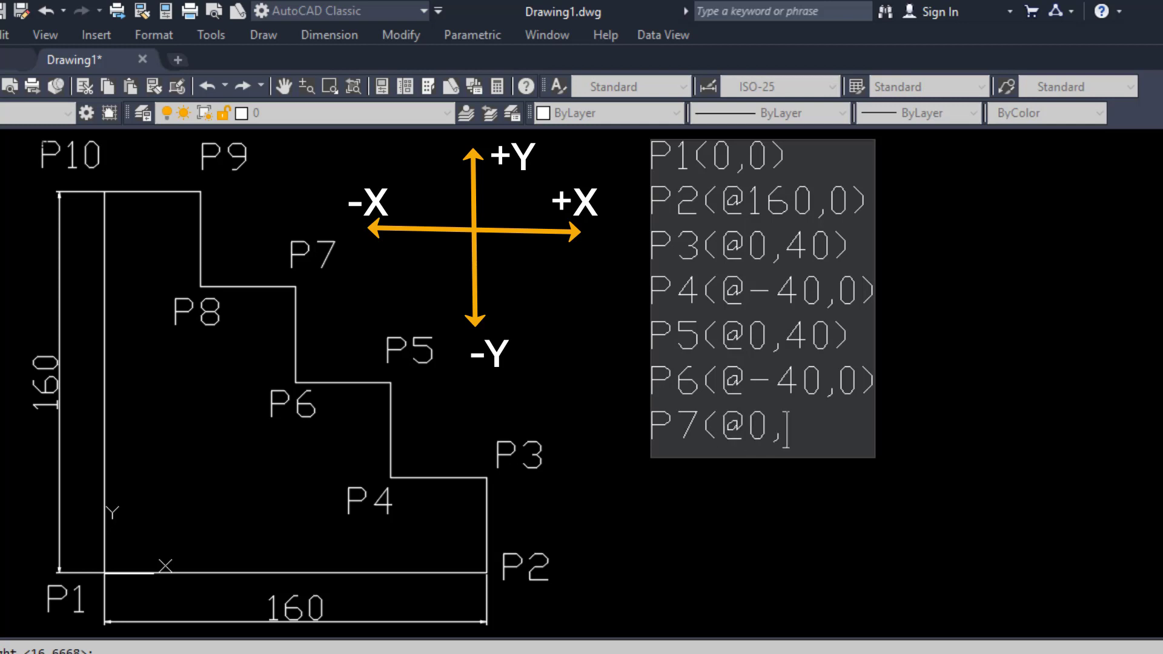
{"action": "type", "text": "40)"}
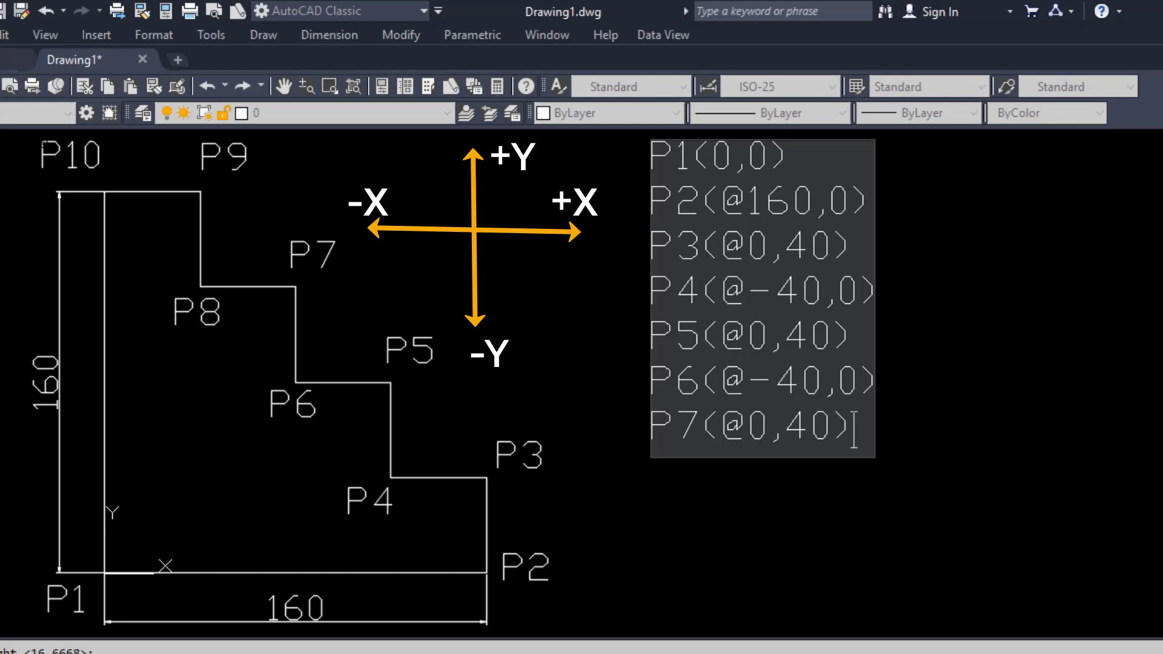
{"action": "key", "text": "Return"}
Step: Enter the relative coordinates P8(@-40,0) and P9(@0,40) on separate lines below P7
{"action": "type", "text": "P"}
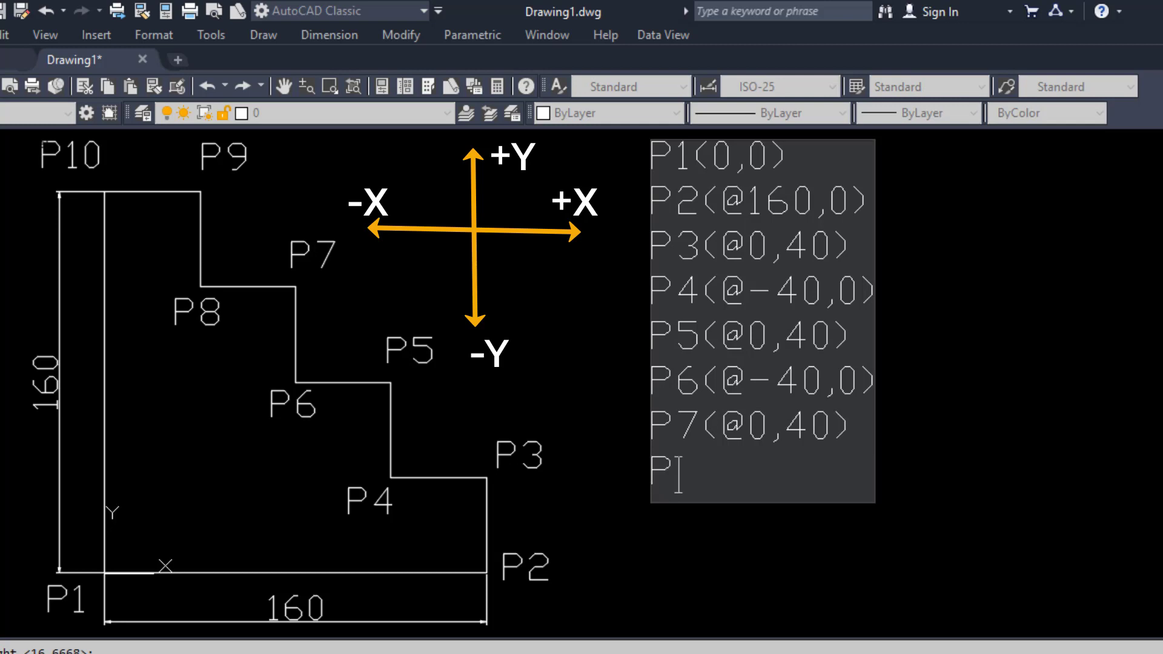
{"action": "type", "text": "8(@"}
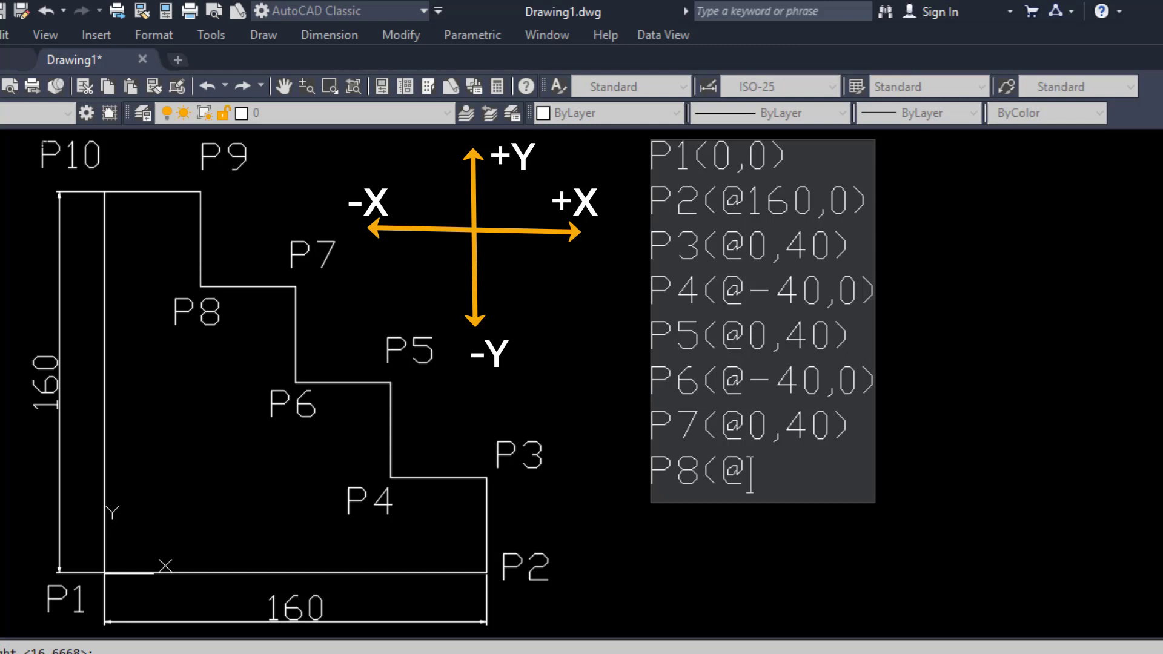
{"action": "type", "text": "-40,0"}
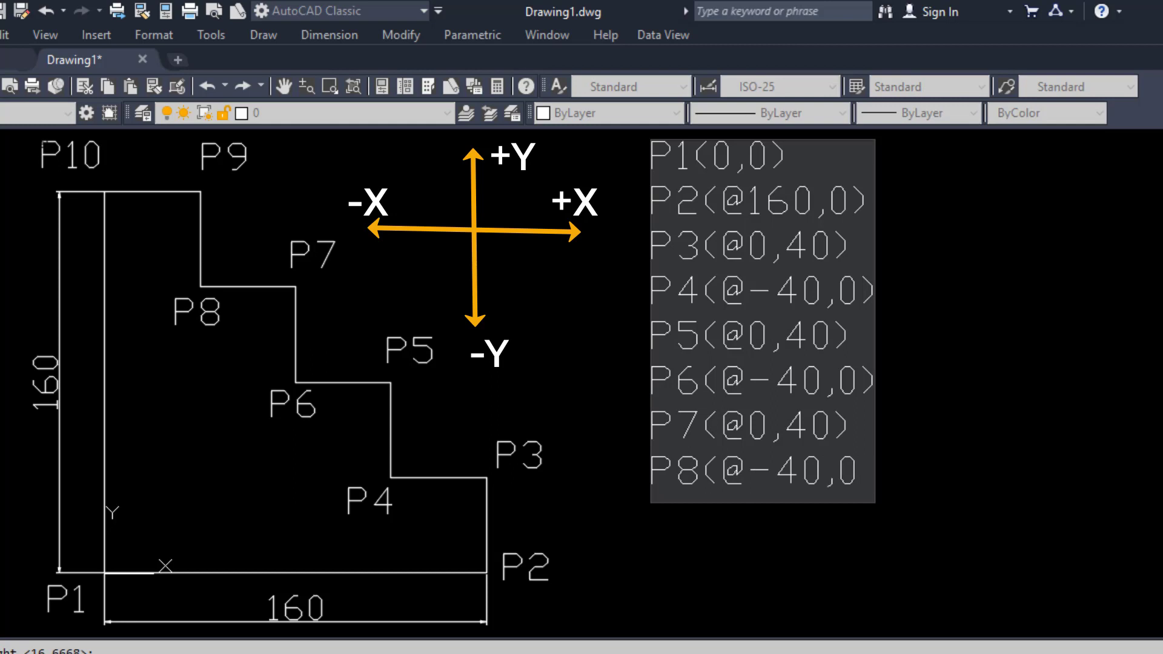
{"action": "type", "text": ")"}
{"action": "key", "text": "Return"}
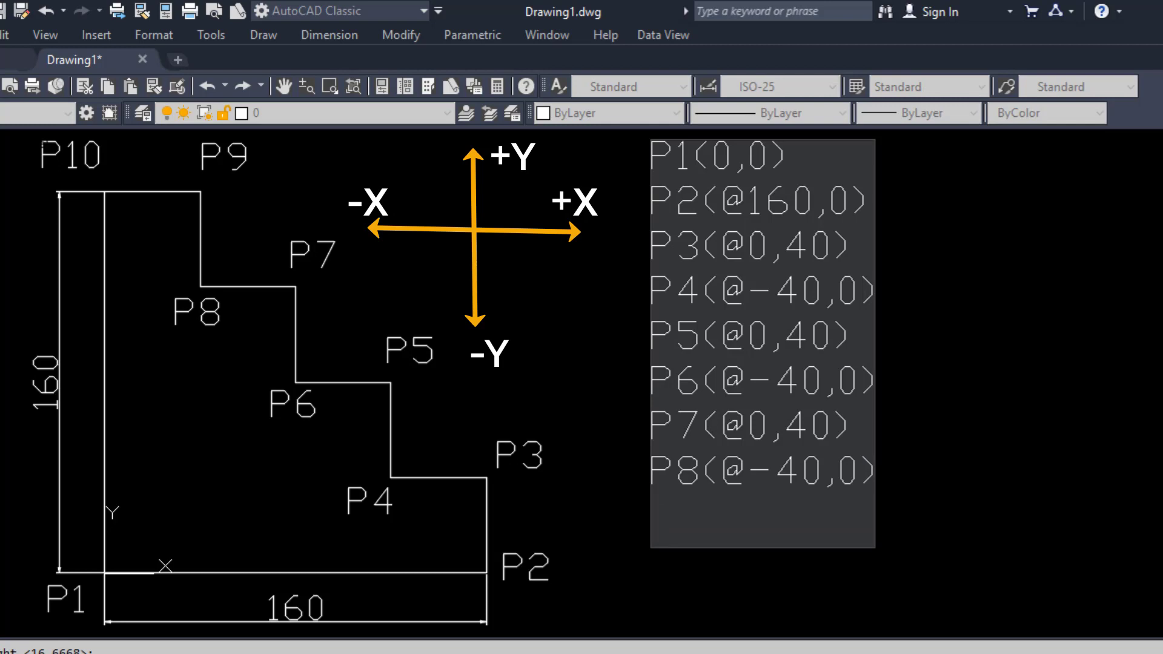
{"action": "type", "text": "P9(@"}
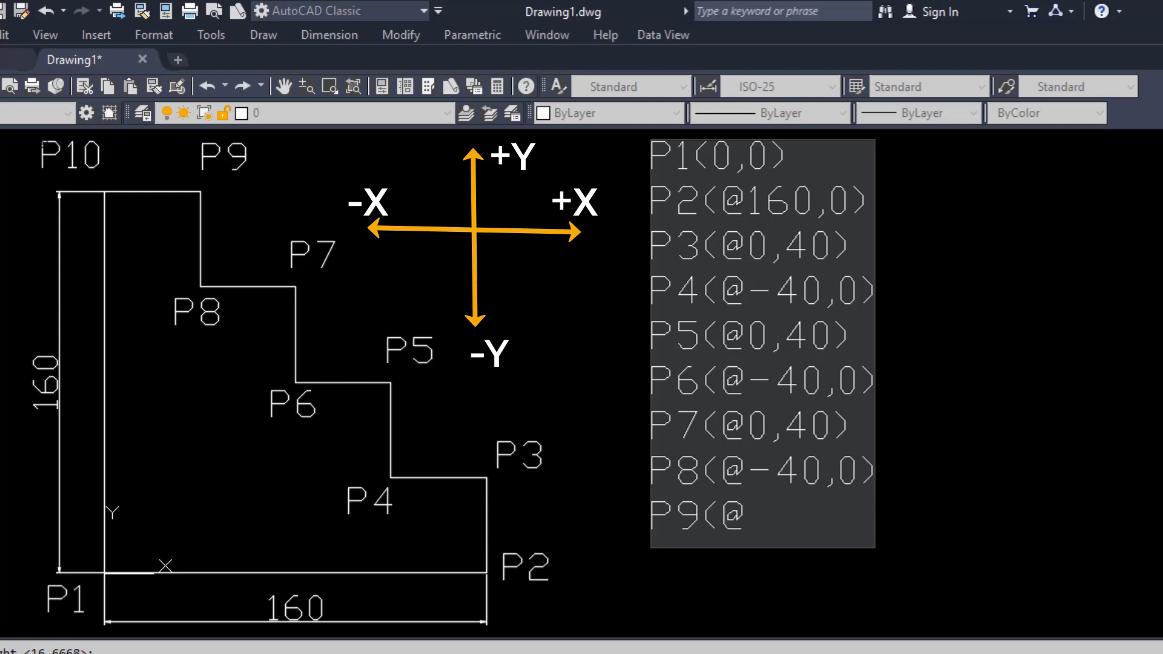
{"action": "type", "text": "0,40)"}
{"action": "key", "text": "Return"}
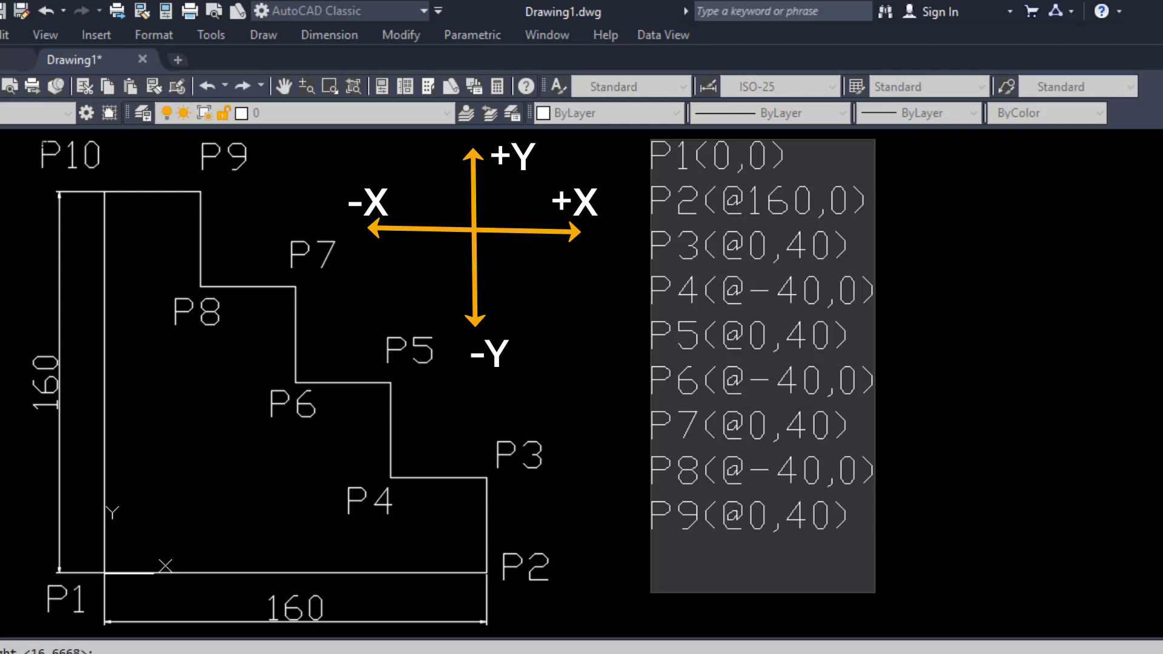
Step: Add the line P10(-40,0) below P9 in the coordinate list
{"action": "type", "text": "P10(-40,0"}
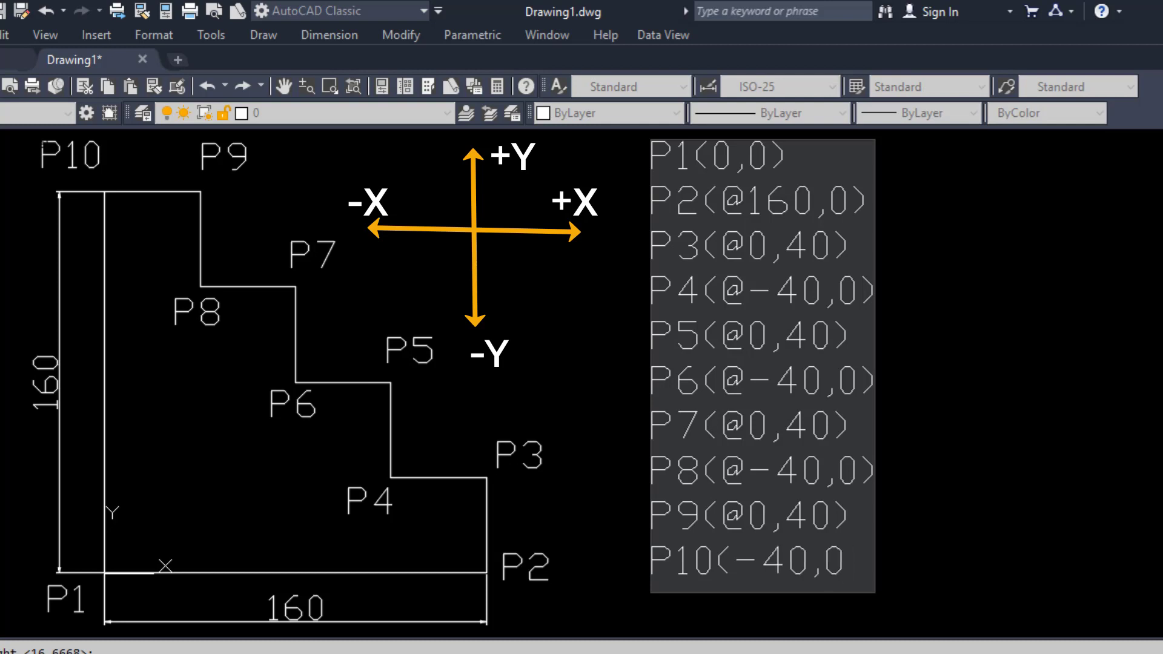
{"action": "key", "text": "Return"}
{"action": "type", "text": ")"}
{"action": "key", "text": "Return"}
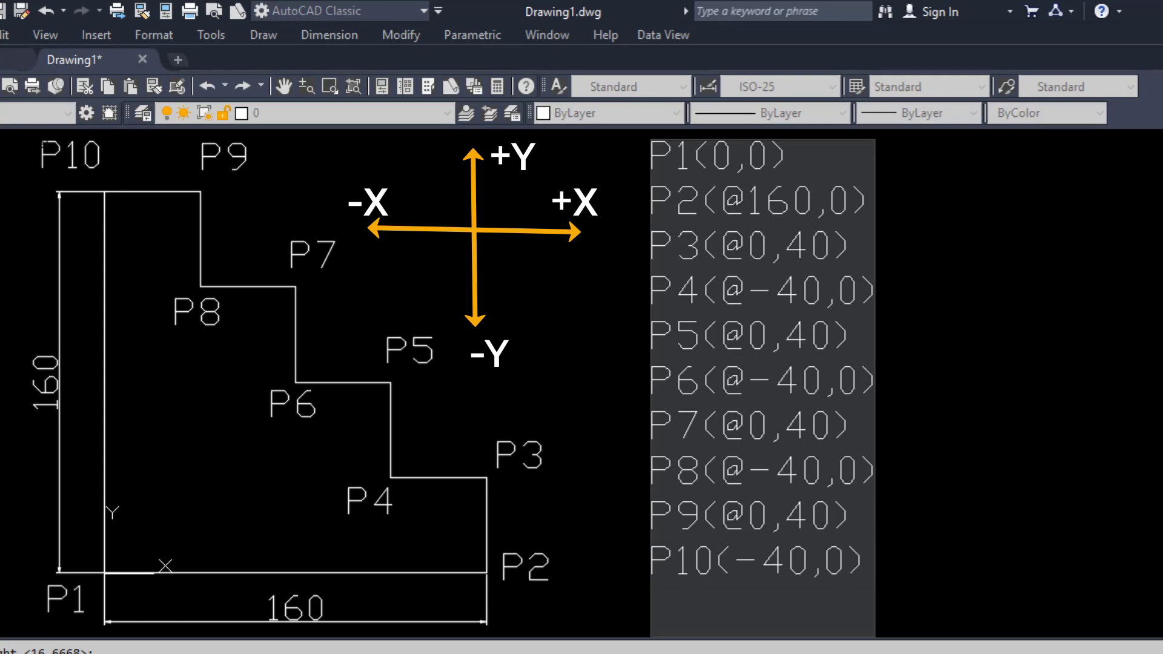
Step: Begin a closing P1( line below P10 in the coordinate list and insert the missing @ before -40 in P10
{"action": "type", "text": "9"}
{"action": "key", "text": "BackSpace"}
{"action": "type", "text": "P1("}
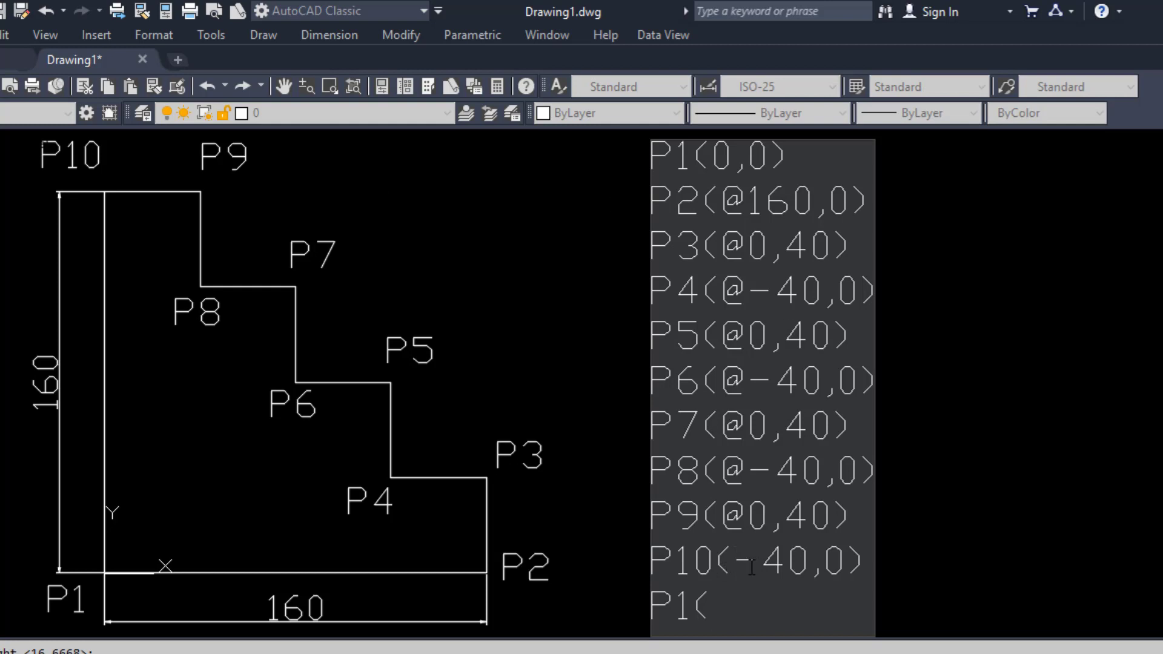
{"action": "type", "text": "@"}
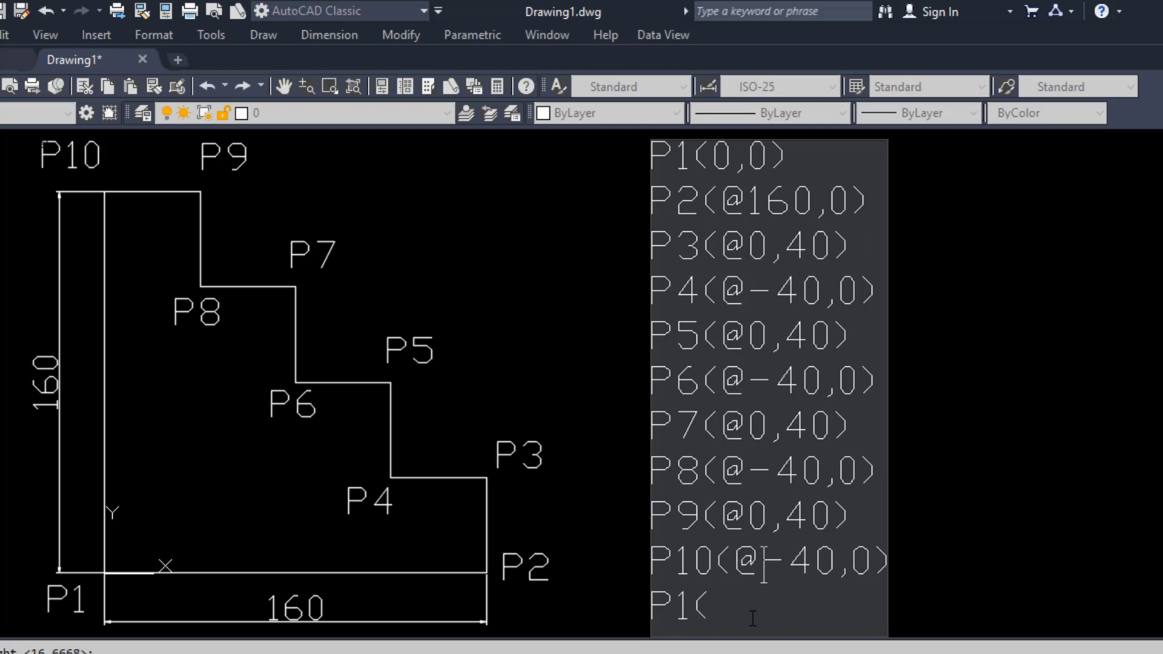
Step: Complete the closing entry of the coordinate list as P1(@0,-160)/c and finish the text
{"action": "left_click", "coordinate": [750, 612]}
{"action": "type", "text": "@0,-160"}
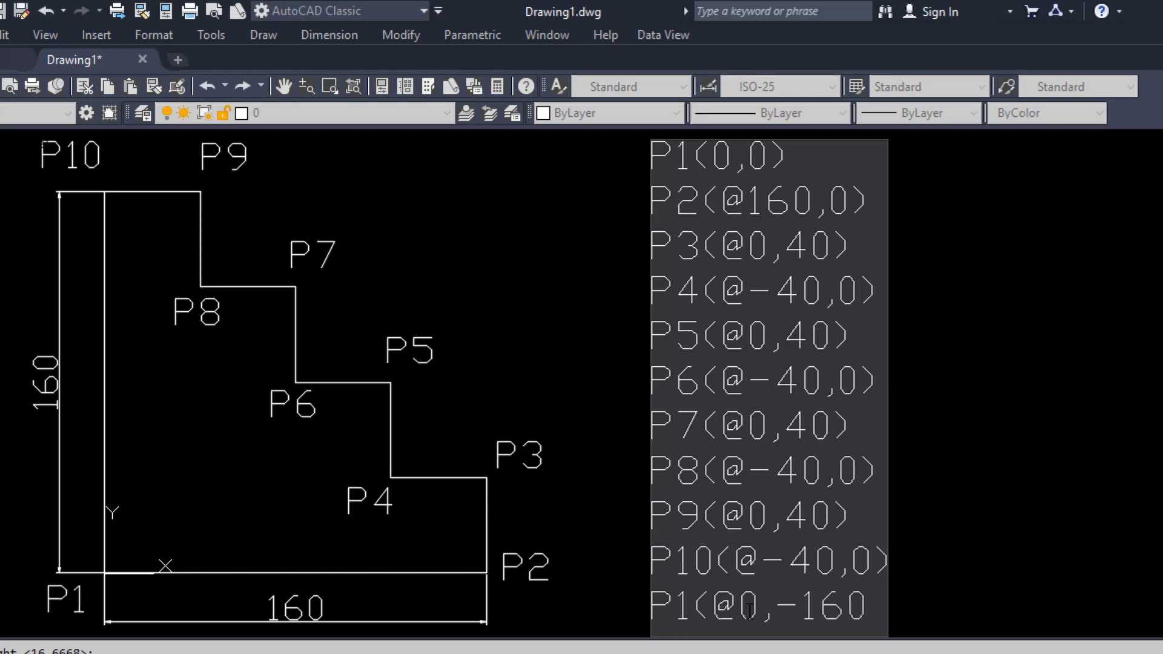
{"action": "type", "text": ")"}
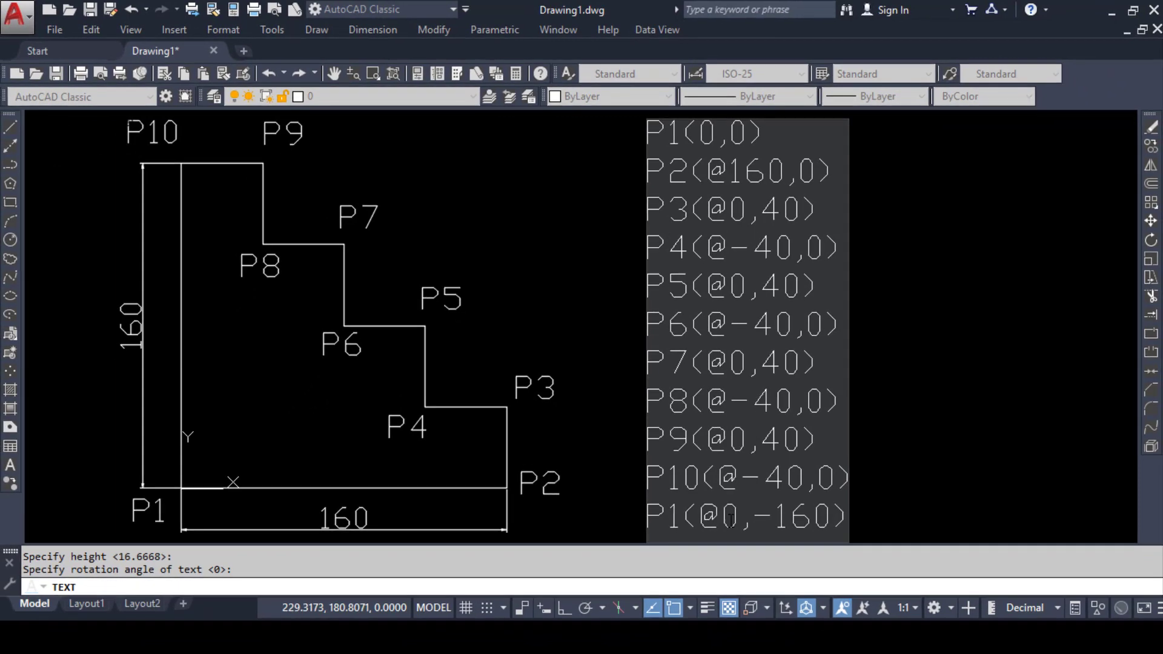
{"action": "type", "text": "/c"}
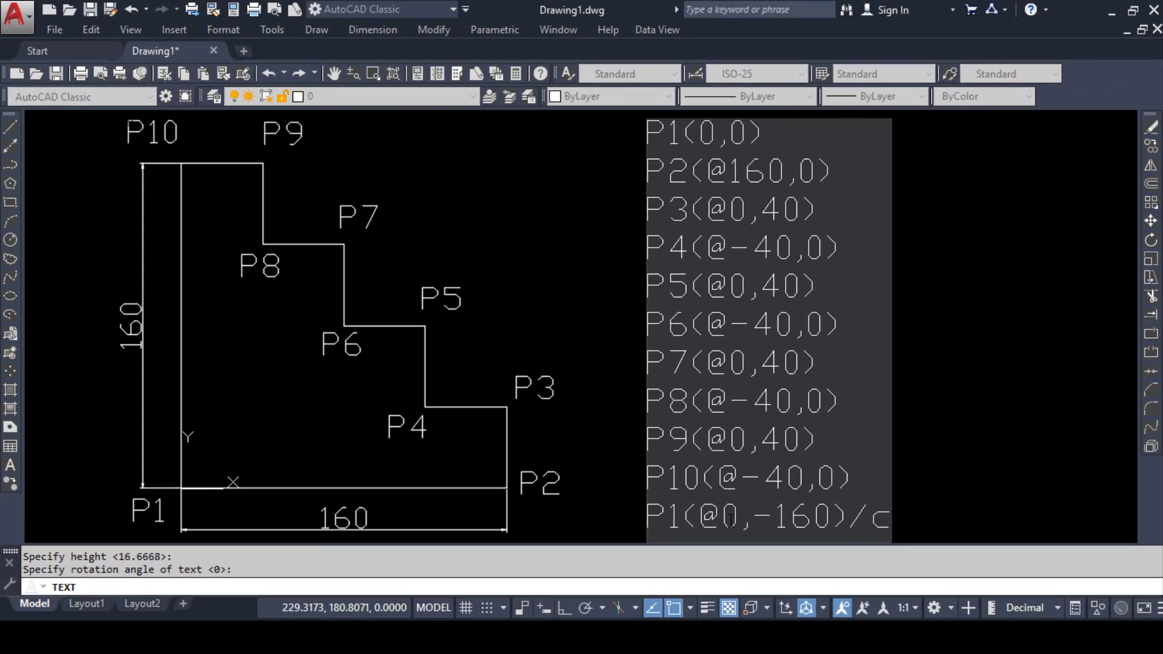
{"action": "key", "text": "Return"}
{"action": "key", "text": "Return"}
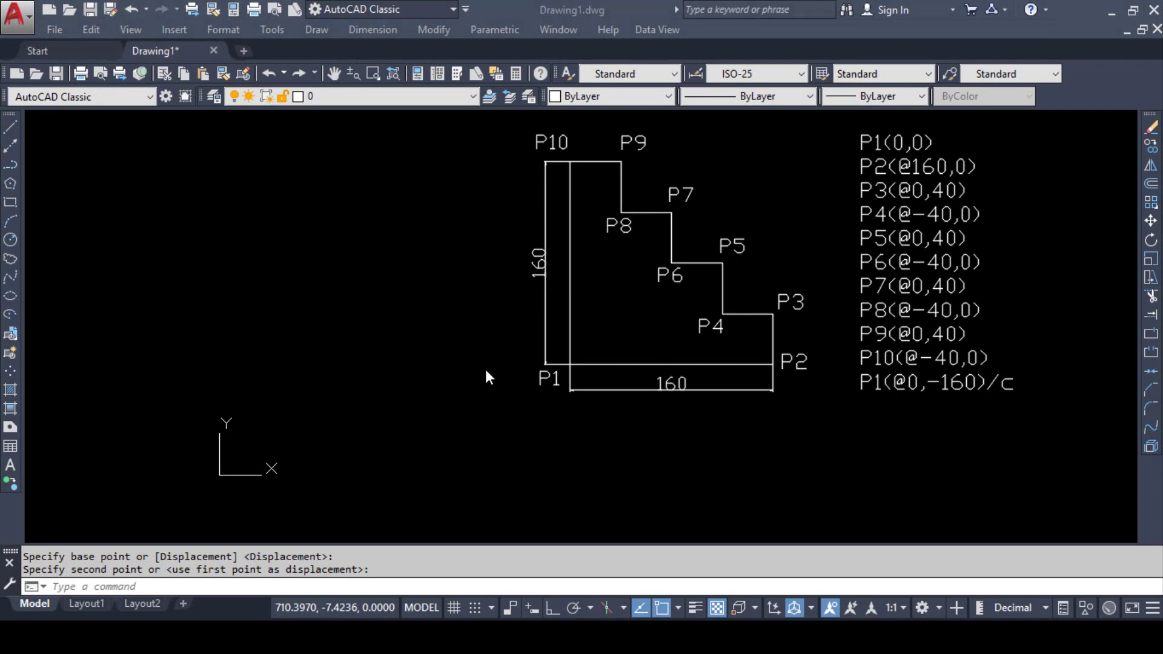
{"action": "left_click", "coordinate": [324, 588]}
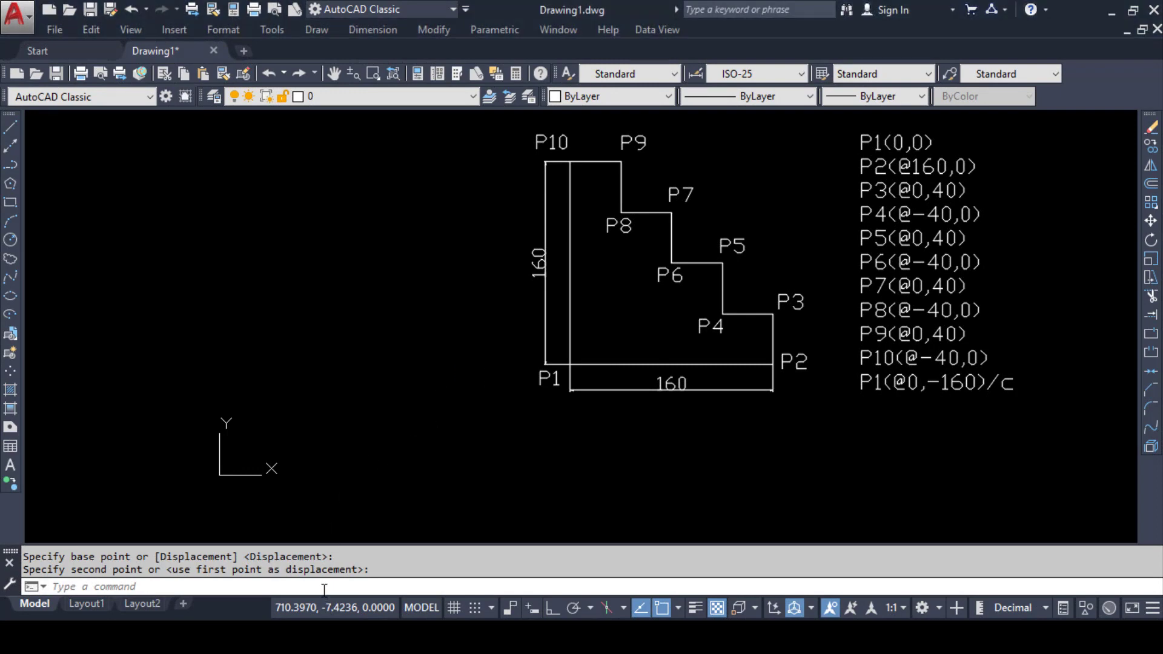
{"action": "type", "text": "L"}
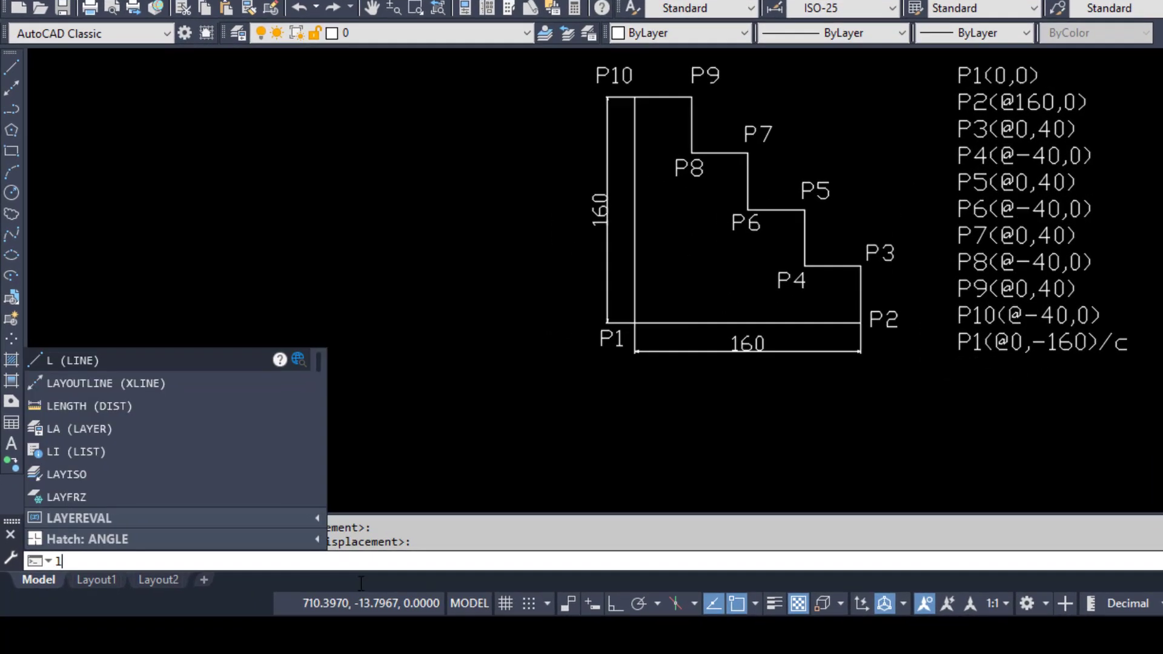
{"action": "key", "text": "Return"}
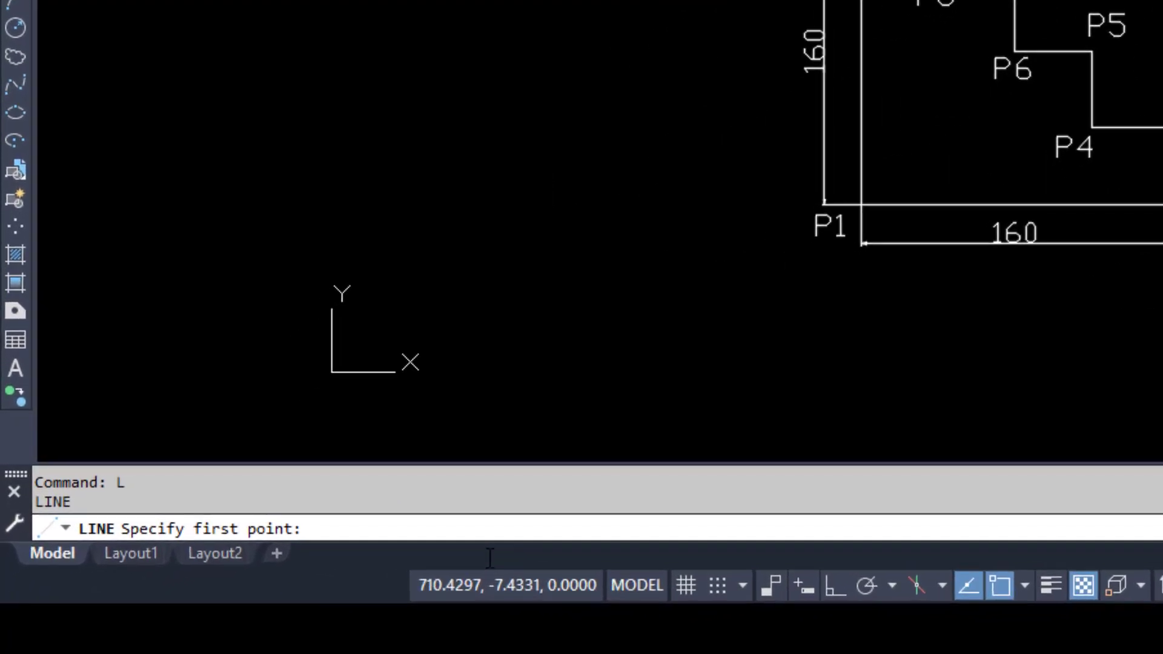
{"action": "type", "text": "0,0"}
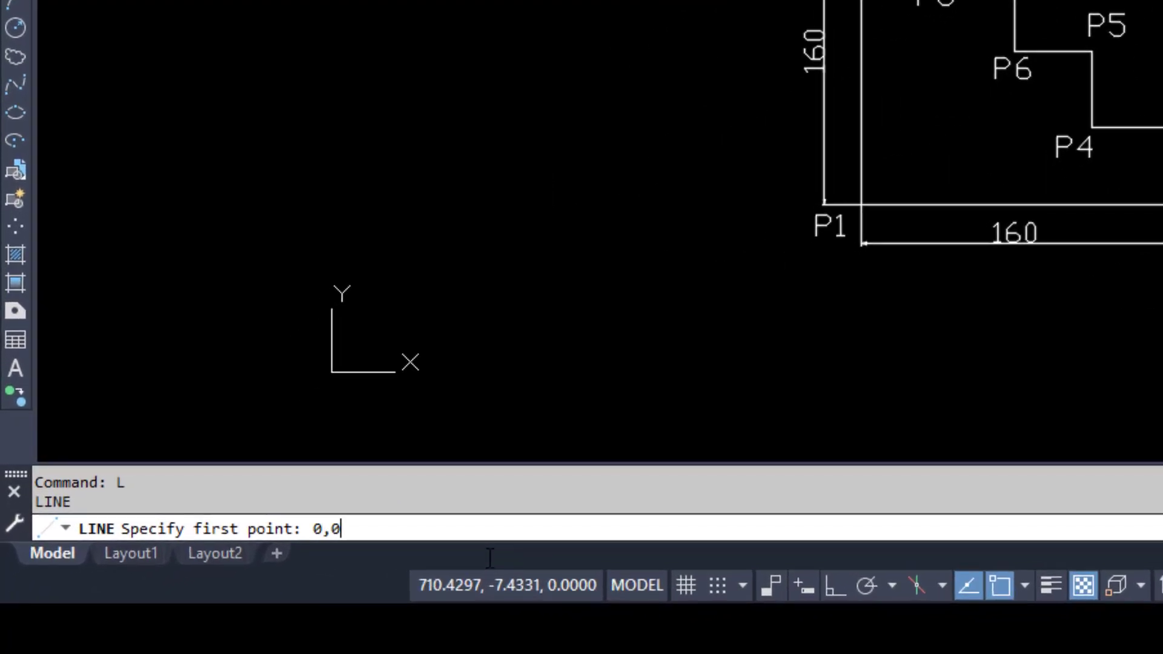
{"action": "key", "text": "Return"}
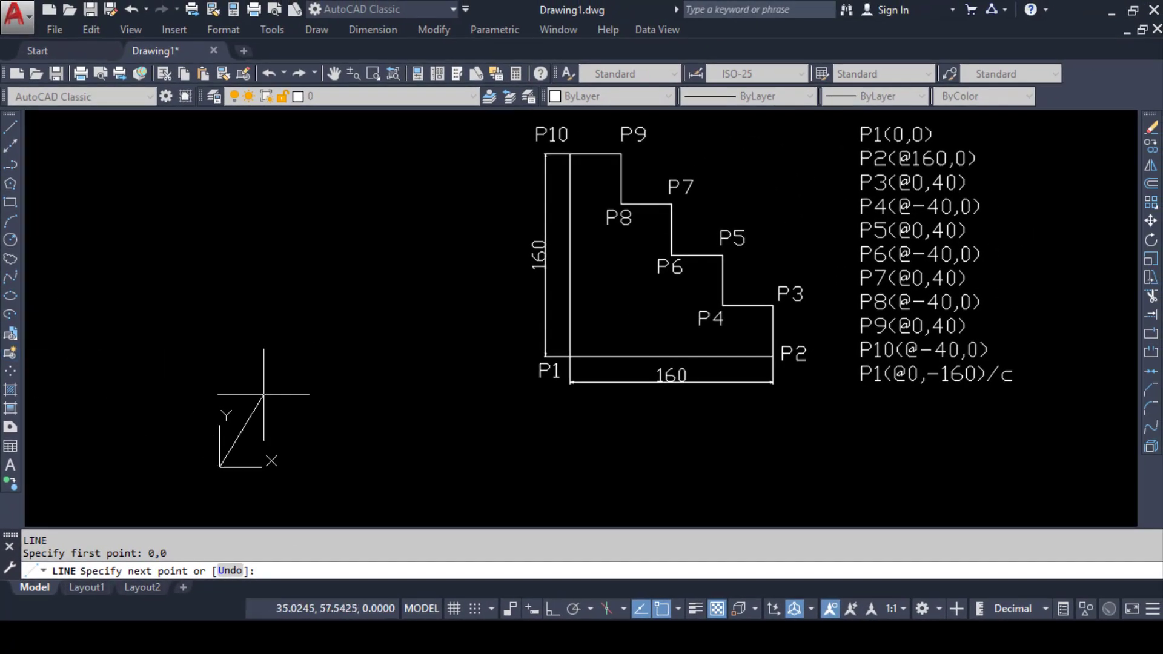
{"action": "middle_click_drag", "start_coordinate": [263, 394], "coordinate": [200, 414]}
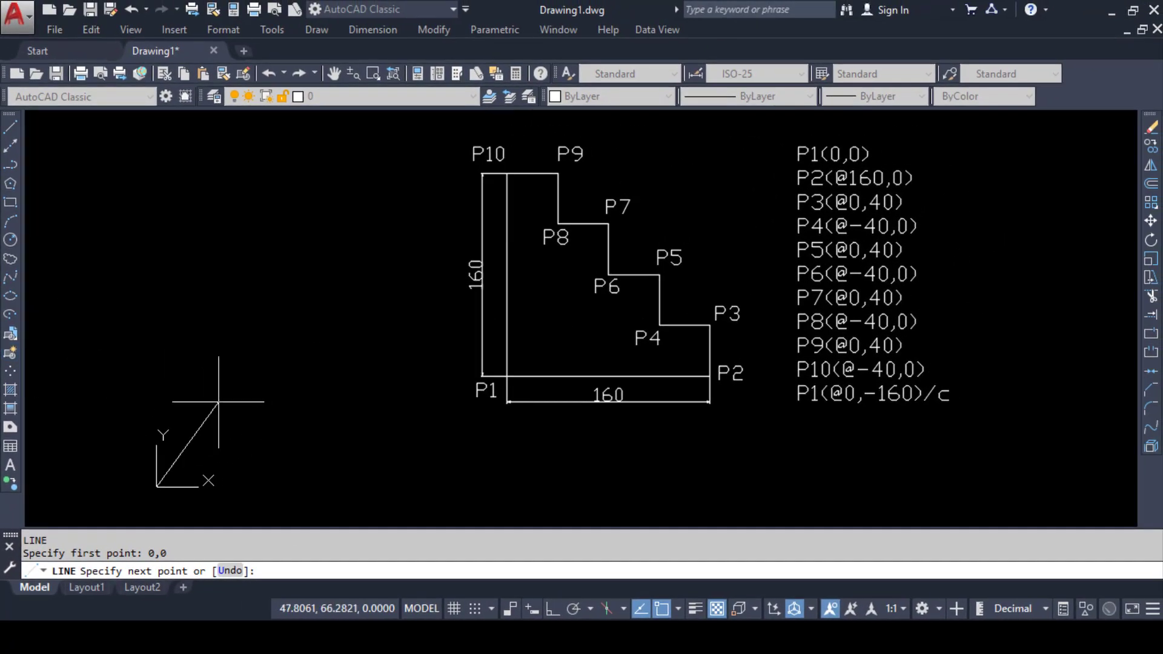
{"action": "type", "text": "@"}
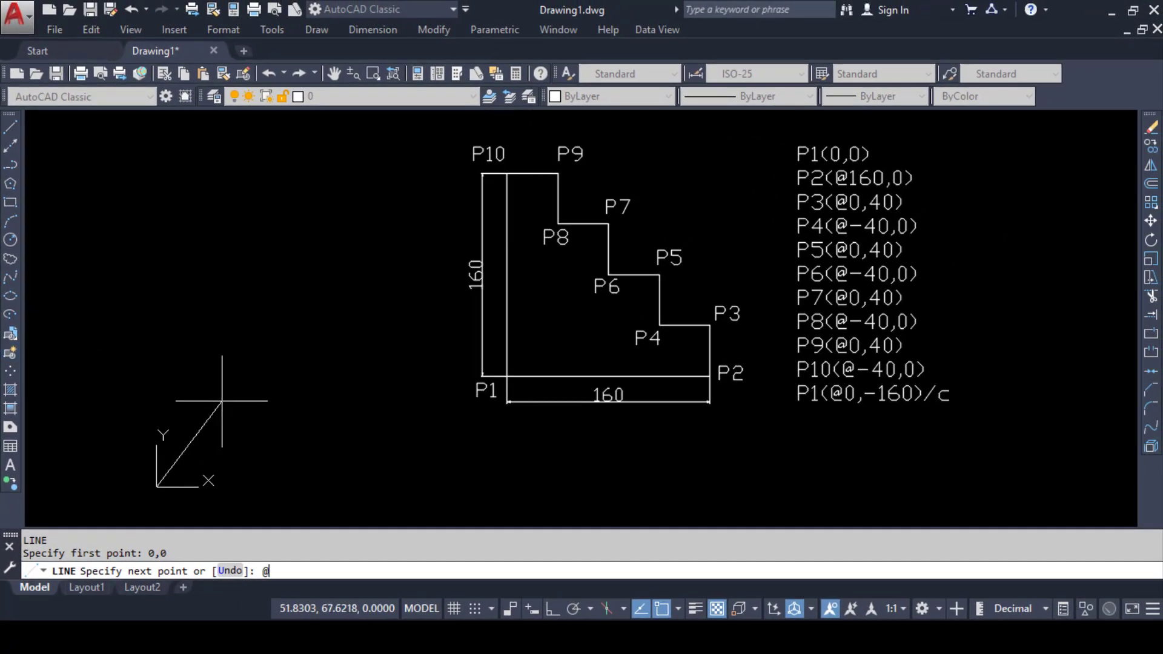
{"action": "type", "text": "160,0"}
{"action": "key", "text": "Return"}
Step: Continue the line from P2 to P5 with the relative points @0,40, @-40,0 and @0,40
{"action": "type", "text": "@"}
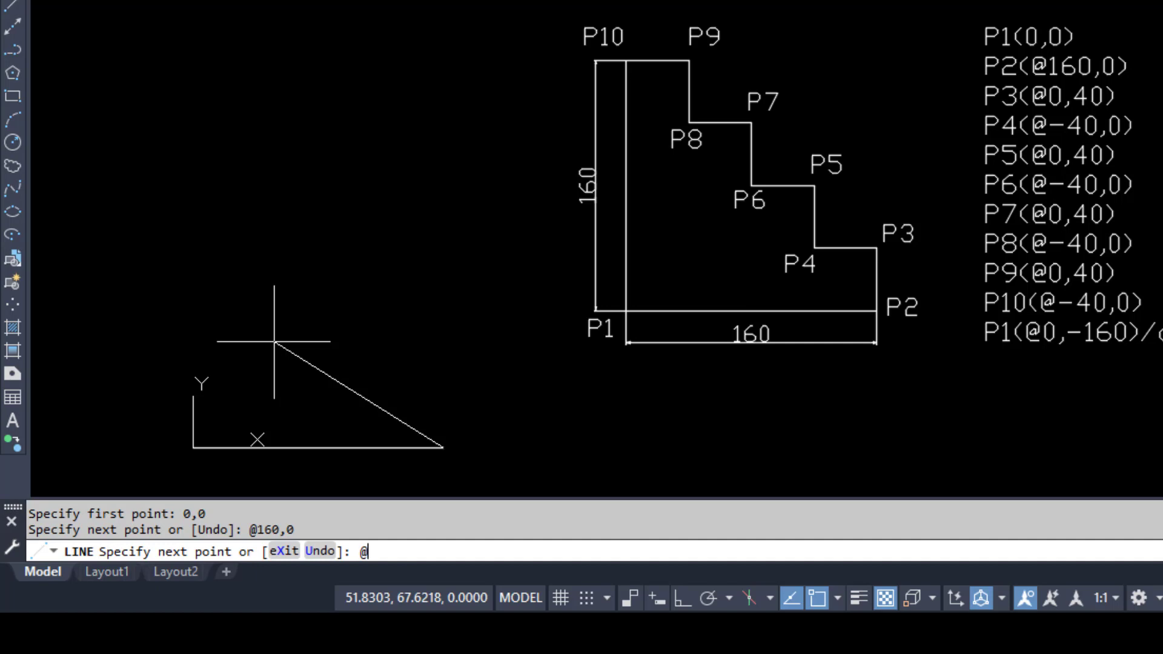
{"action": "type", "text": "0,40"}
{"action": "key", "text": "Return"}
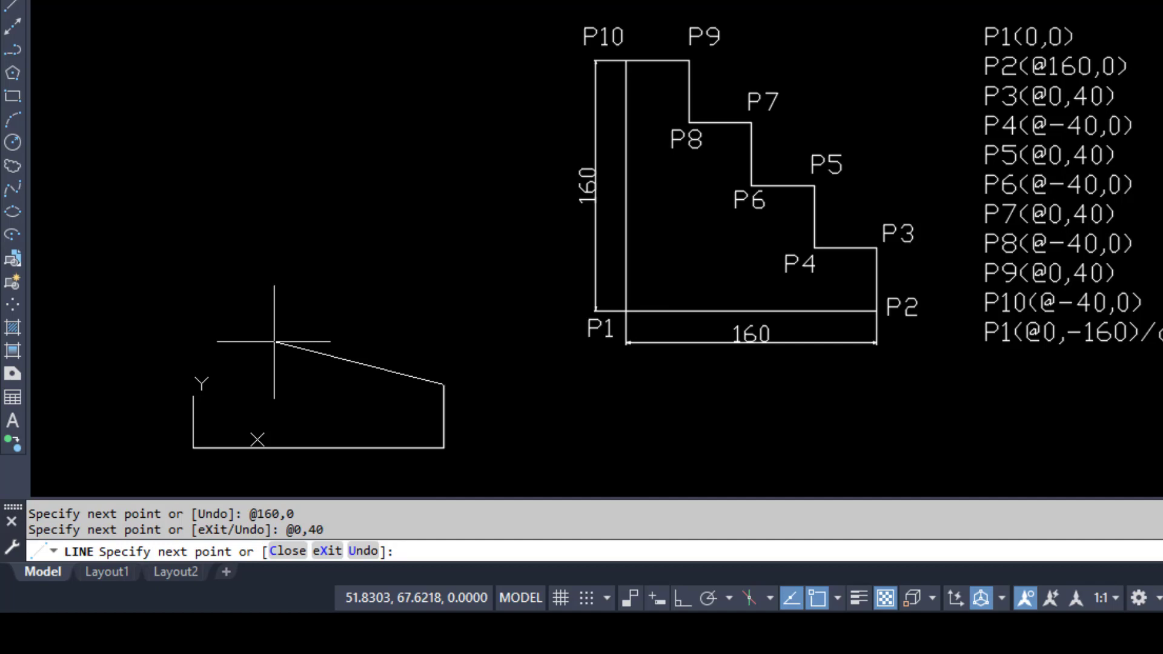
{"action": "type", "text": "@-40,0"}
{"action": "key", "text": "Return"}
{"action": "type", "text": "@"}
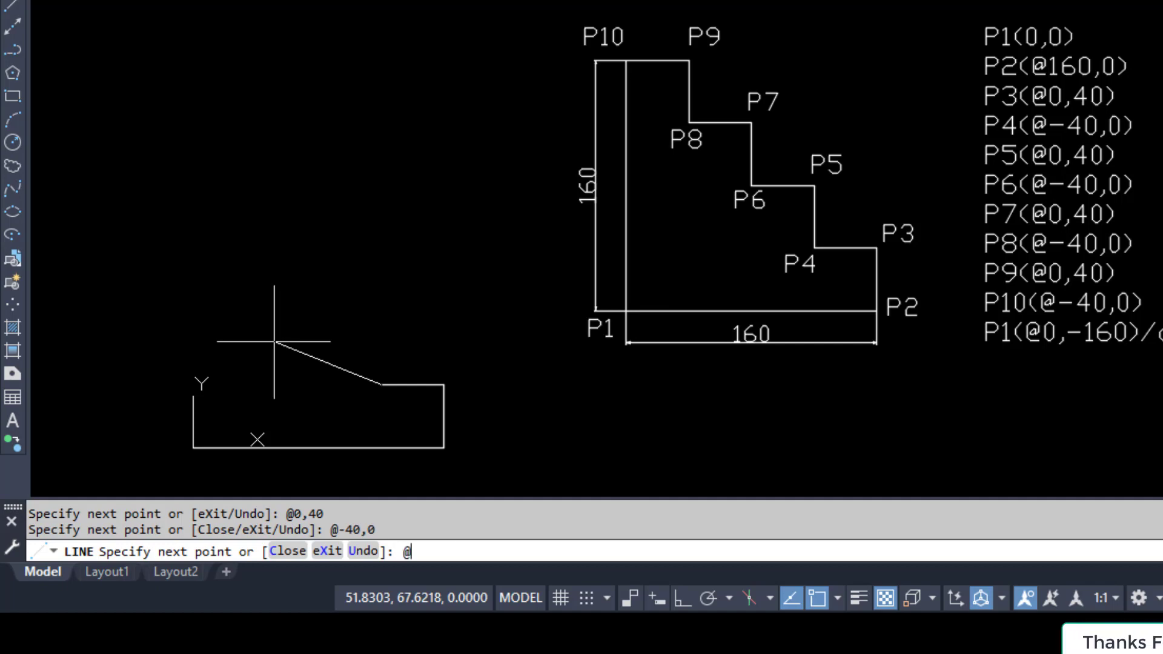
{"action": "type", "text": "0"}
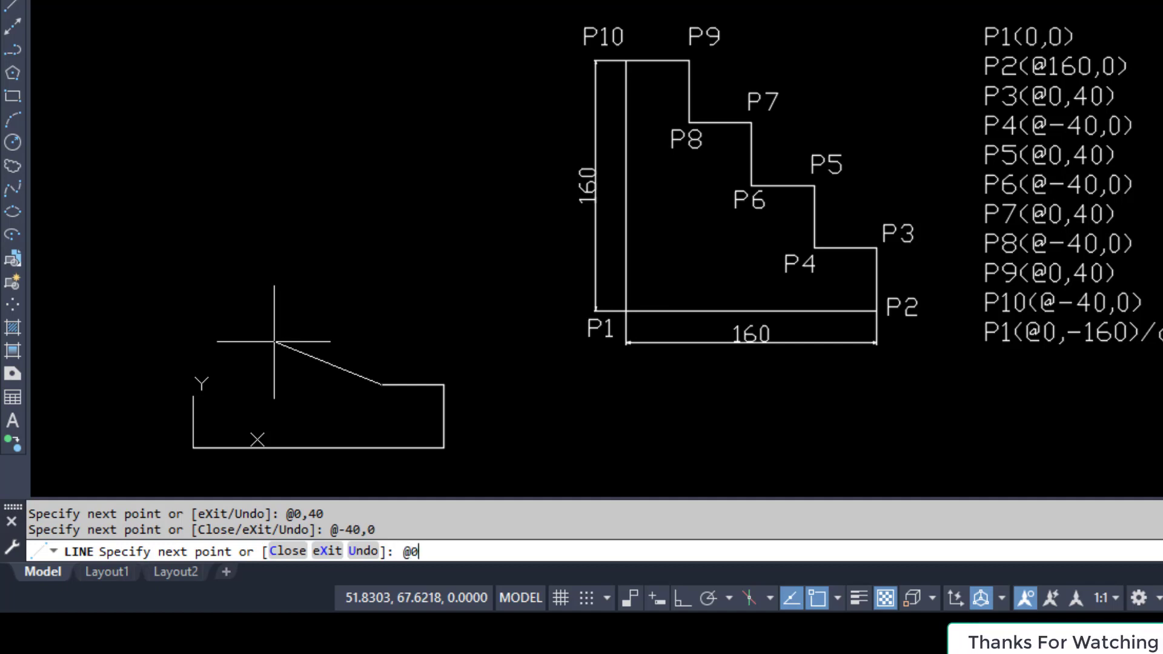
{"action": "type", "text": ",40"}
{"action": "key", "text": "Return"}
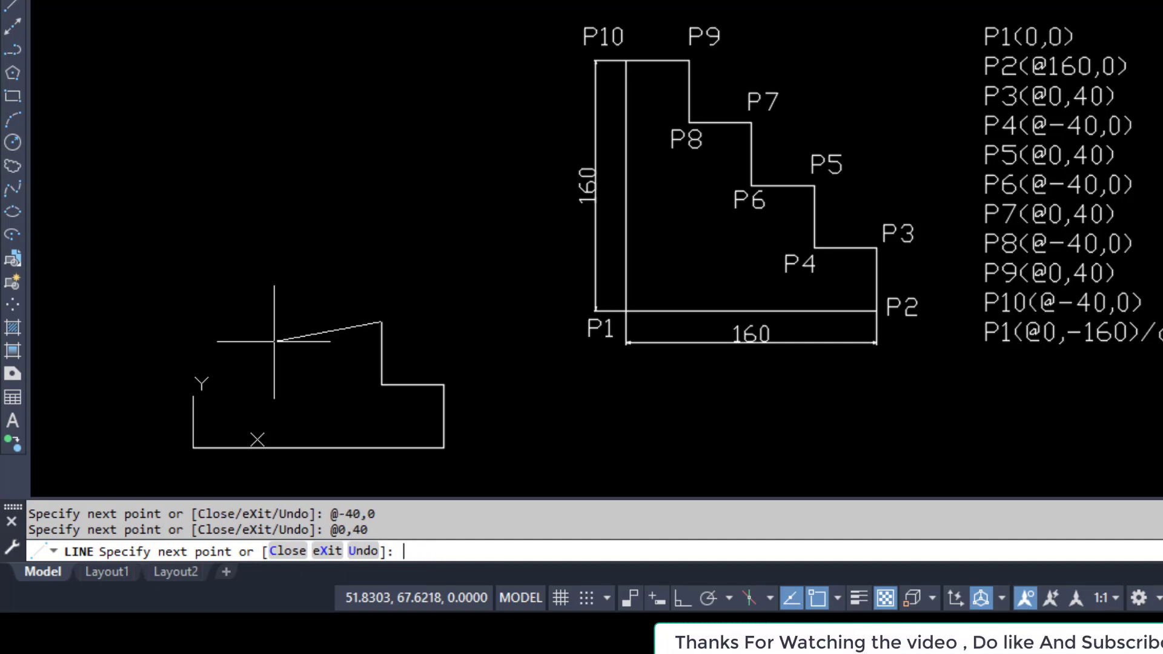
{"action": "type", "text": "@-40,"}
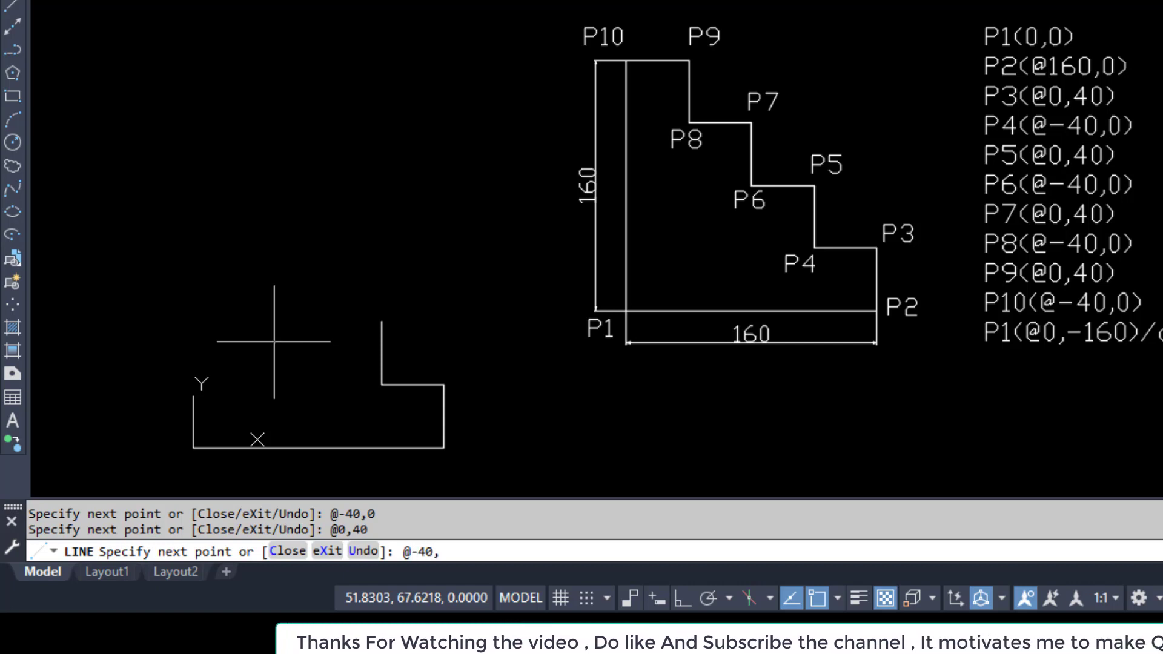
{"action": "key", "text": "Return"}
{"action": "type", "text": "@"}
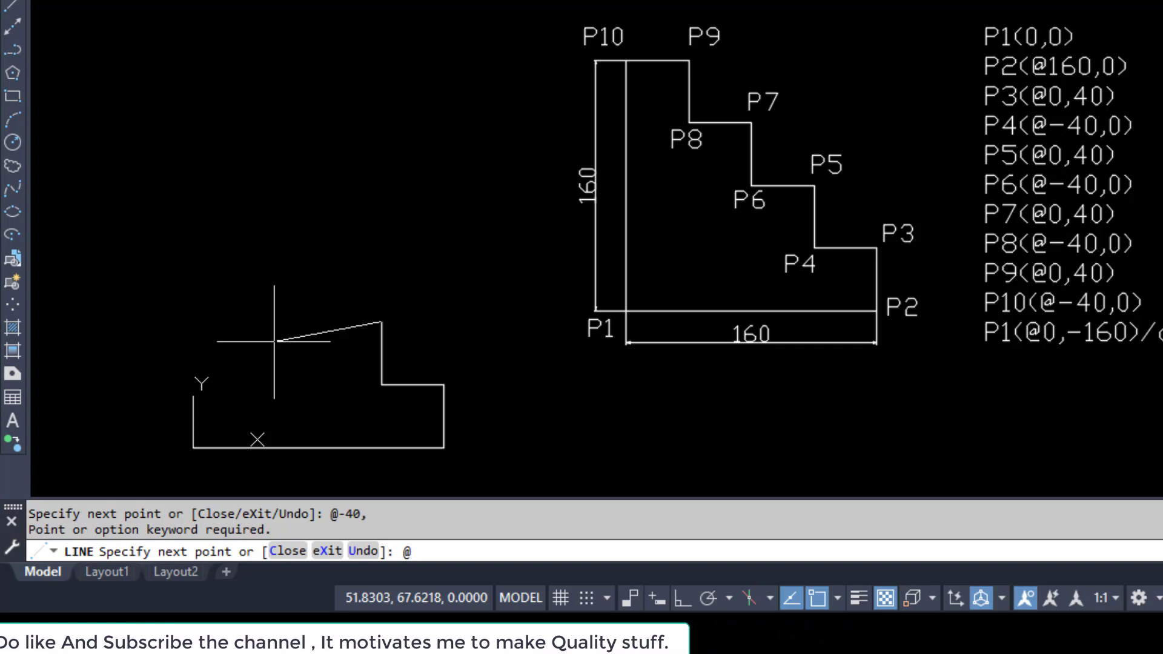
{"action": "type", "text": "0,40"}
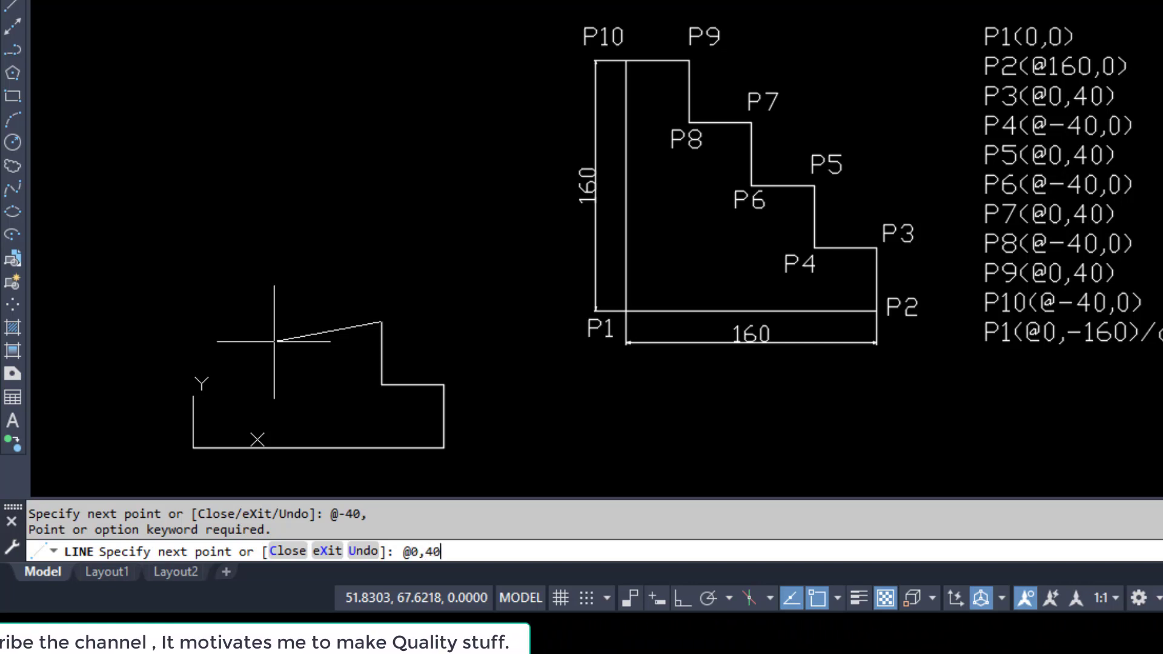
{"action": "key", "text": "Return"}
{"action": "key", "text": "ctrl+z"}
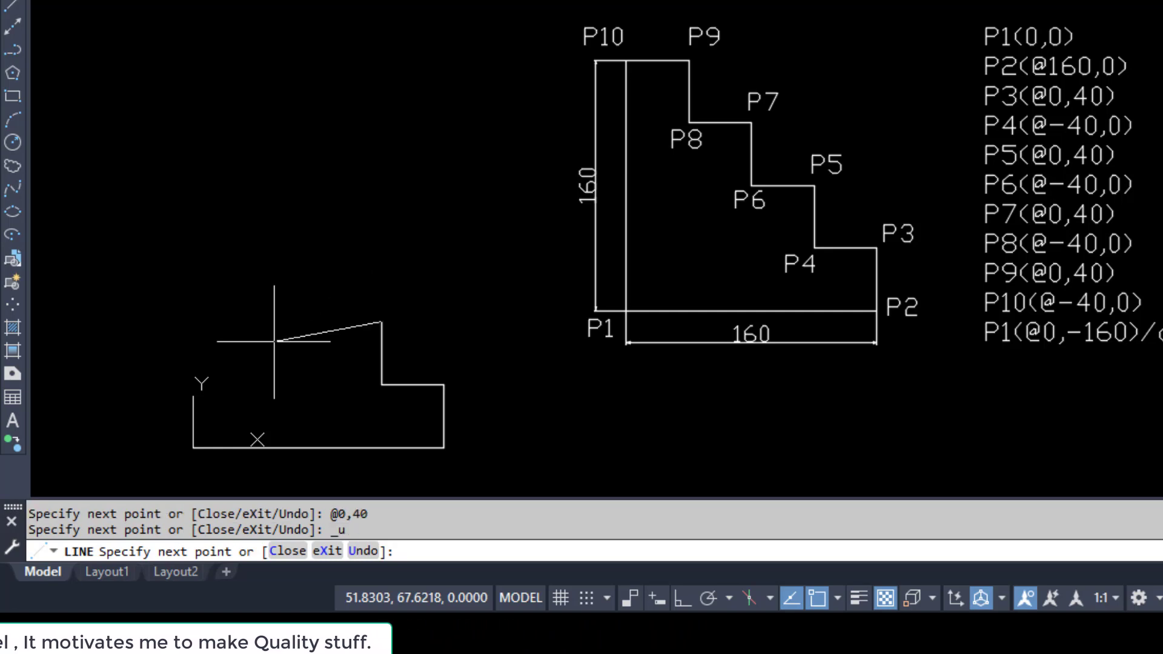
{"action": "type", "text": "-"}
{"action": "key", "text": "BackSpace"}
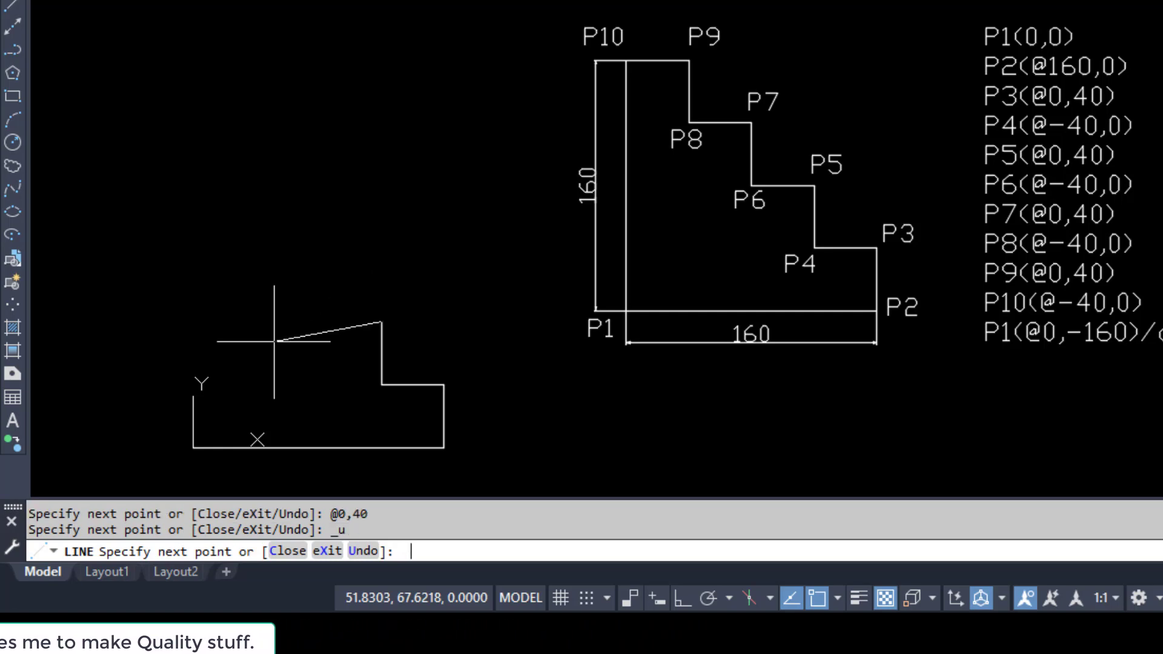
Step: Continue the line from P5 through P6 to P7 with the relative points @-40,0 and @0,40
{"action": "type", "text": "@-40,0"}
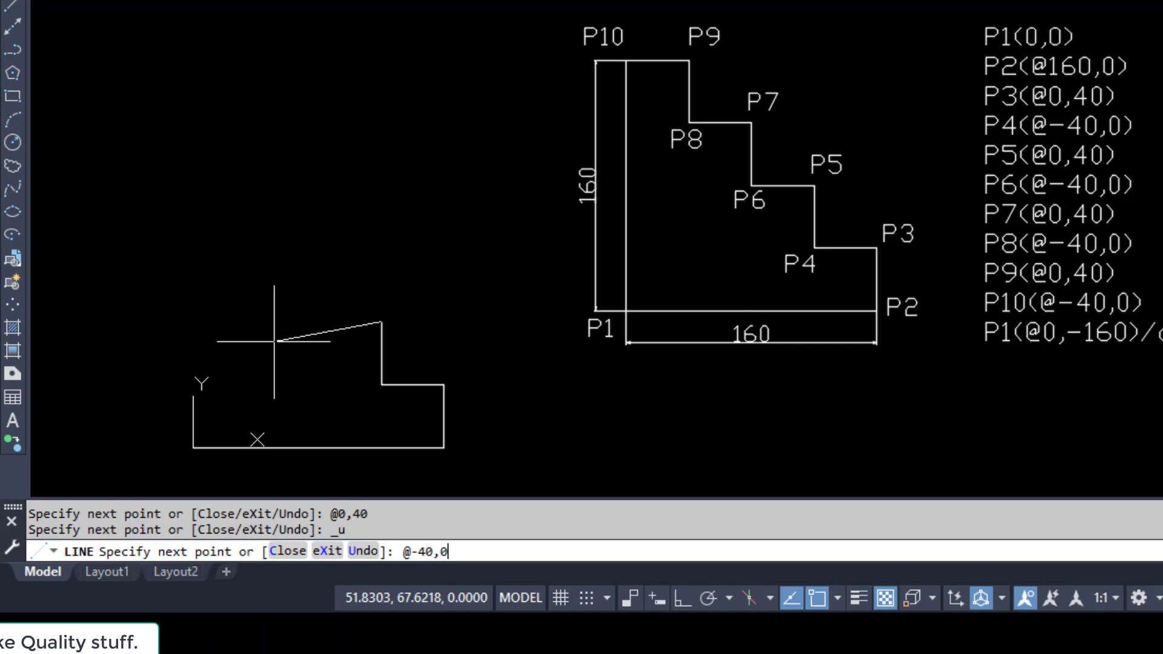
{"action": "key", "text": "Return"}
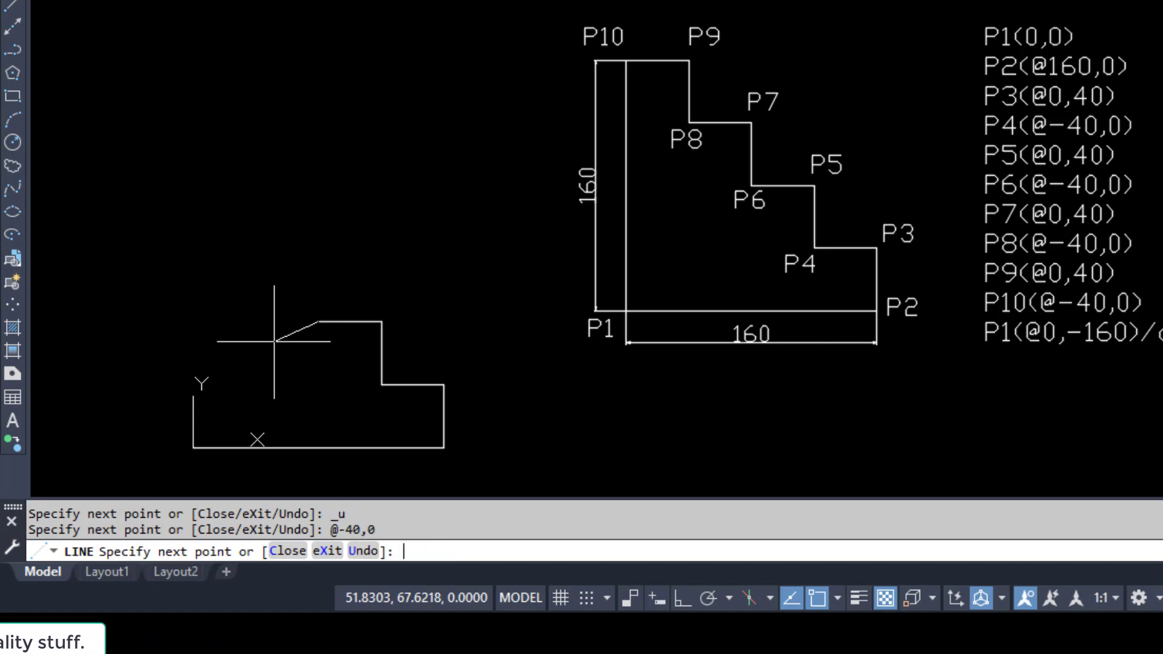
{"action": "type", "text": "@"}
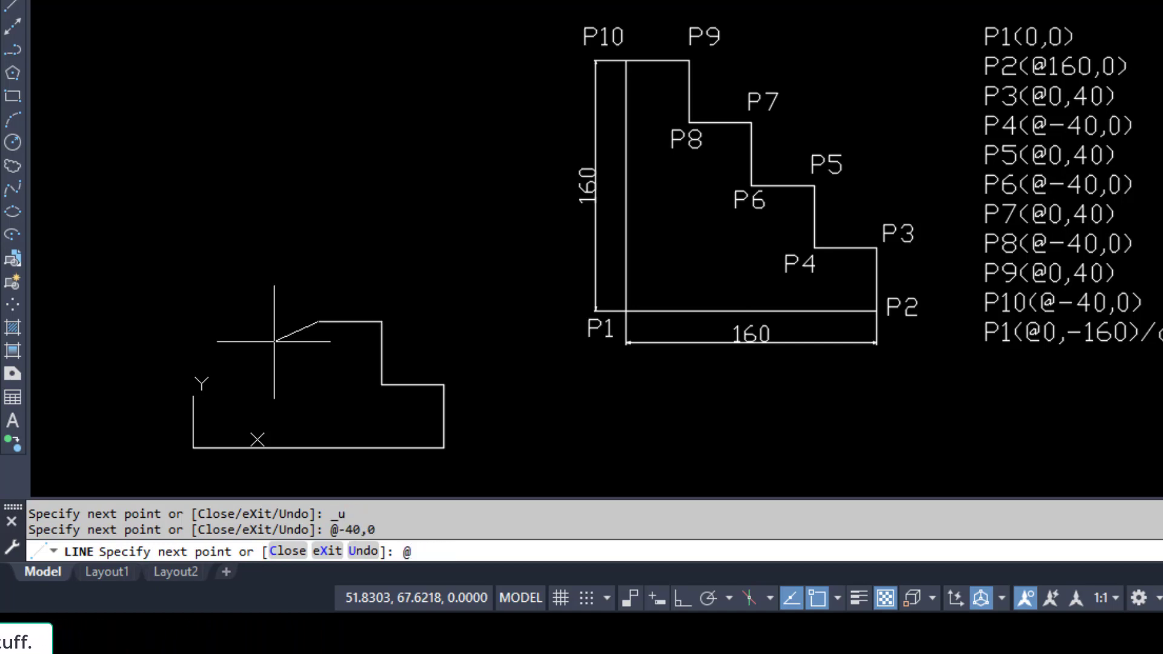
{"action": "type", "text": "0,40"}
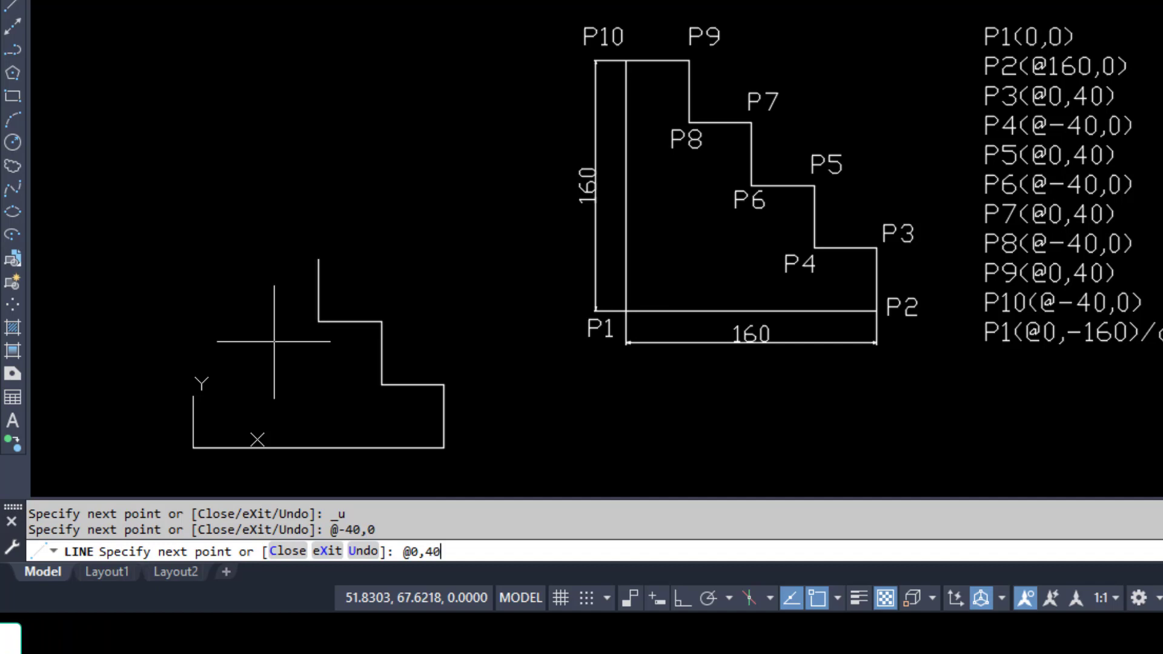
{"action": "key", "text": "Return"}
Step: Extend the line from P7 through P8 to P9 with the relative points @-40,0 and @0,40
{"action": "type", "text": "@-40,0"}
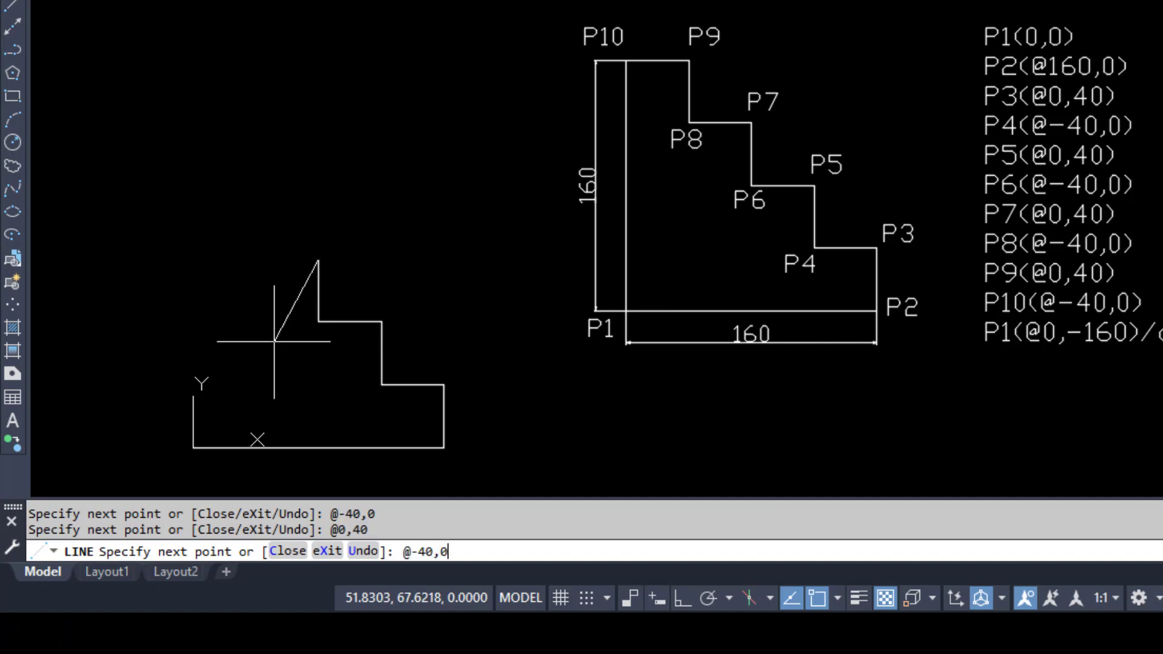
{"action": "key", "text": "Return"}
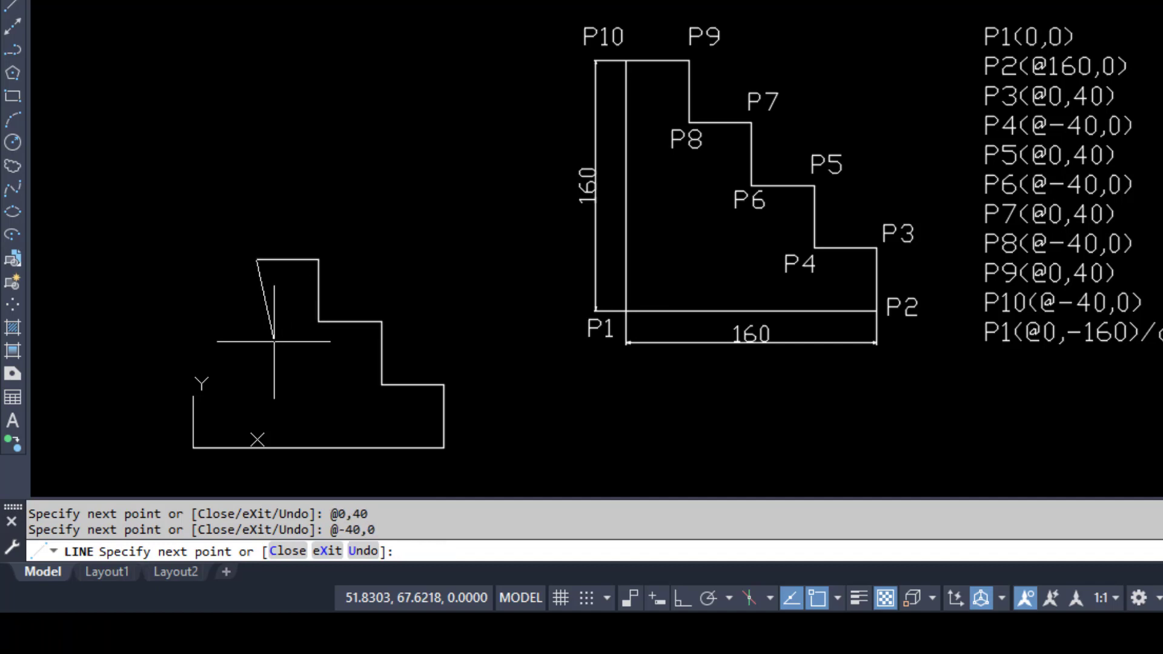
{"action": "type", "text": "@0,40"}
{"action": "key", "text": "Return"}
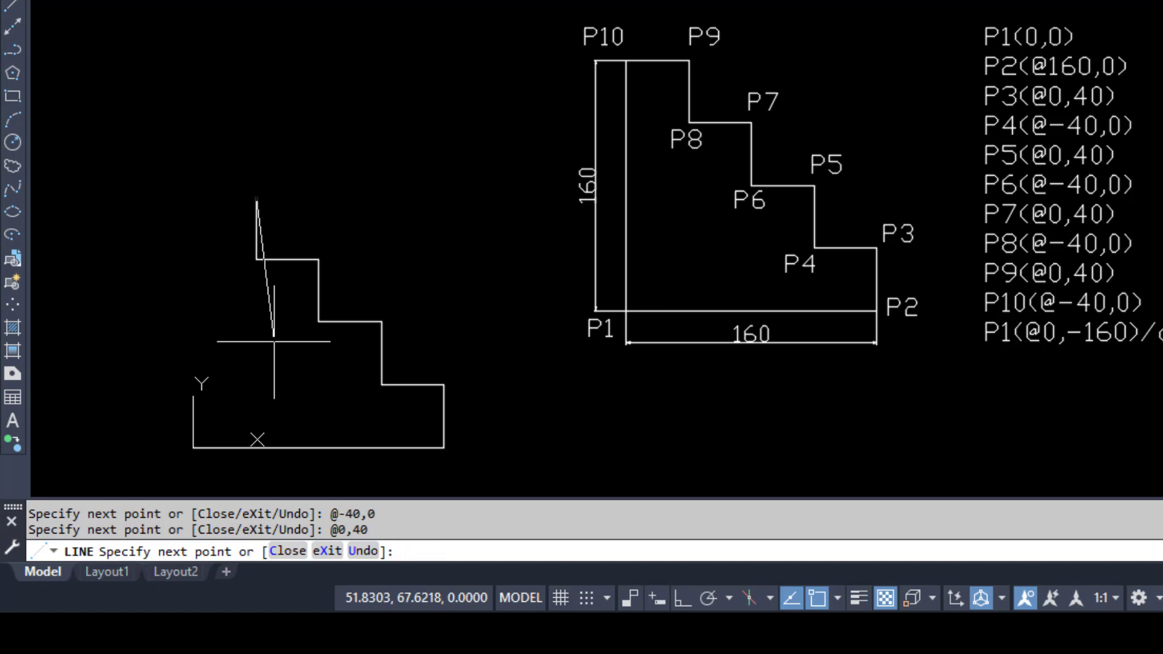
Step: Add the points @-40,0 for P10 and @0,-160 back to P1, and end the line
{"action": "type", "text": "@-40,0"}
{"action": "key", "text": "Return"}
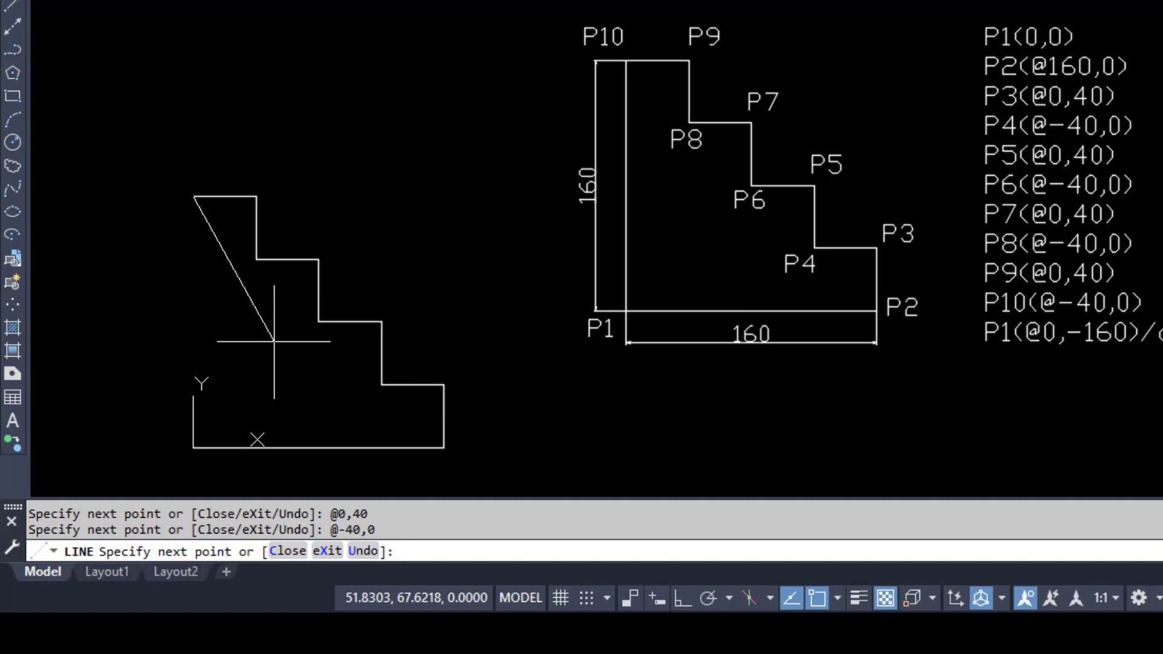
{"action": "type", "text": "@0,-160"}
{"action": "key", "text": "Return"}
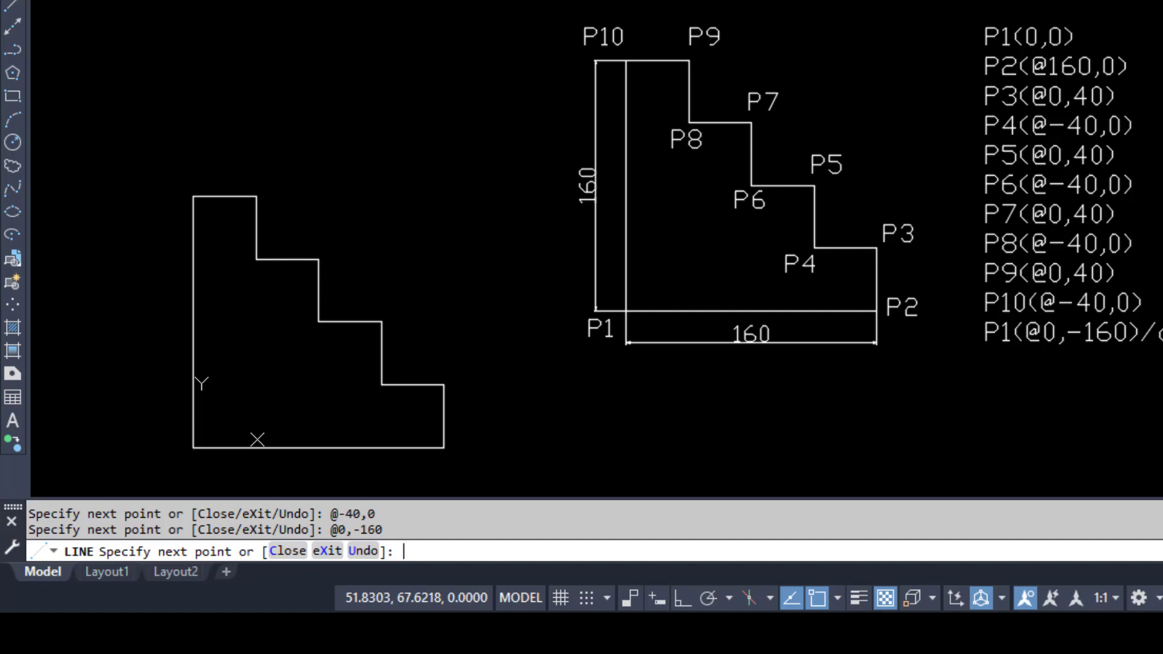
{"action": "key", "text": "Return"}
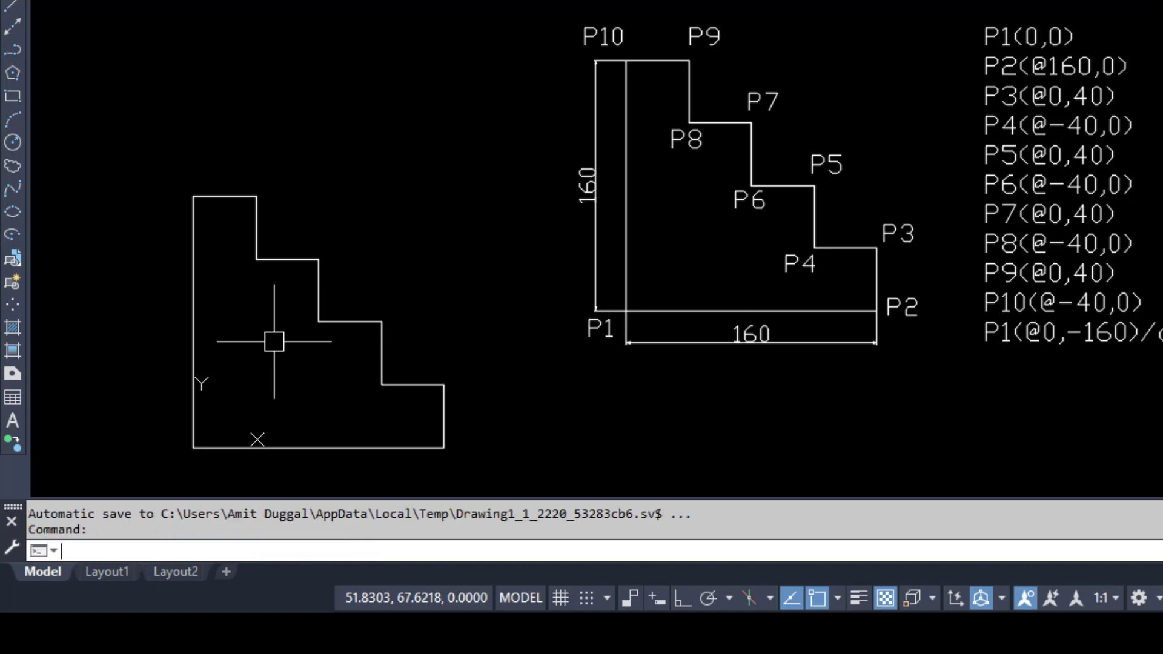
Step: Add quick dimensions to the new profile's top edge and its full-height vertical edge, placed outside the shape
{"action": "left_click", "coordinate": [446, 0]}
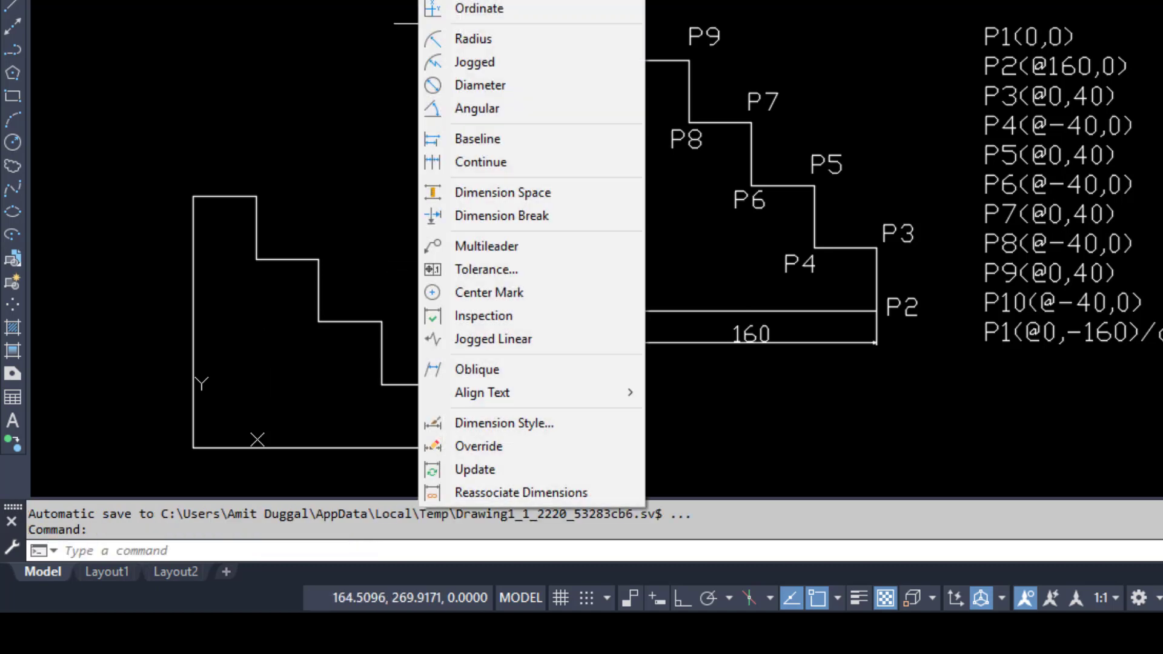
{"action": "left_click", "coordinate": [457, 0]}
{"action": "key", "text": "Return"}
{"action": "left_click", "coordinate": [221, 154]}
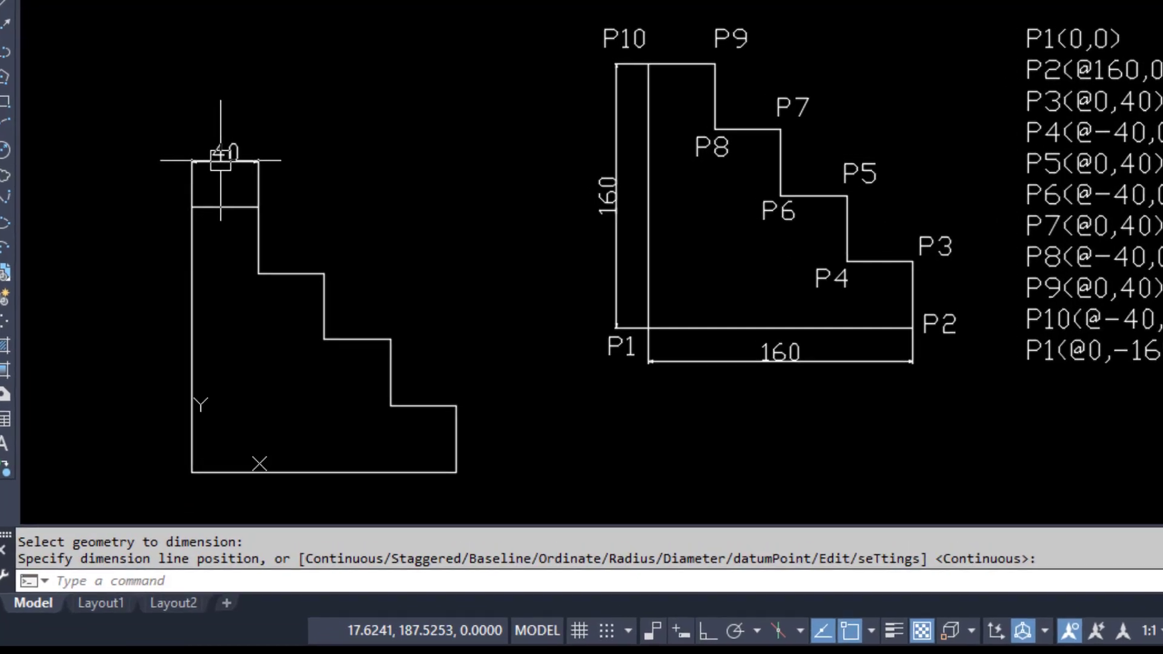
{"action": "key", "text": "Return"}
{"action": "left_click", "coordinate": [194, 317]}
{"action": "key", "text": "Return"}
{"action": "left_click", "coordinate": [175, 321]}
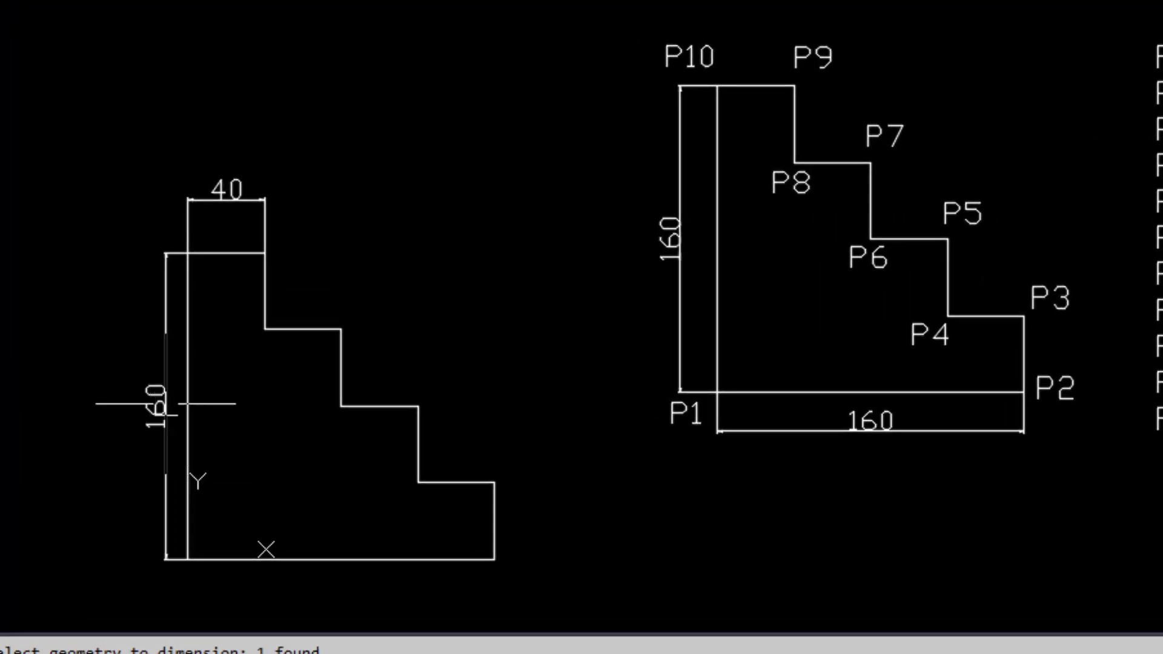
Step: Add a quick dimension for the new profile's base edge, placed below the shape
{"action": "key", "text": "Return"}
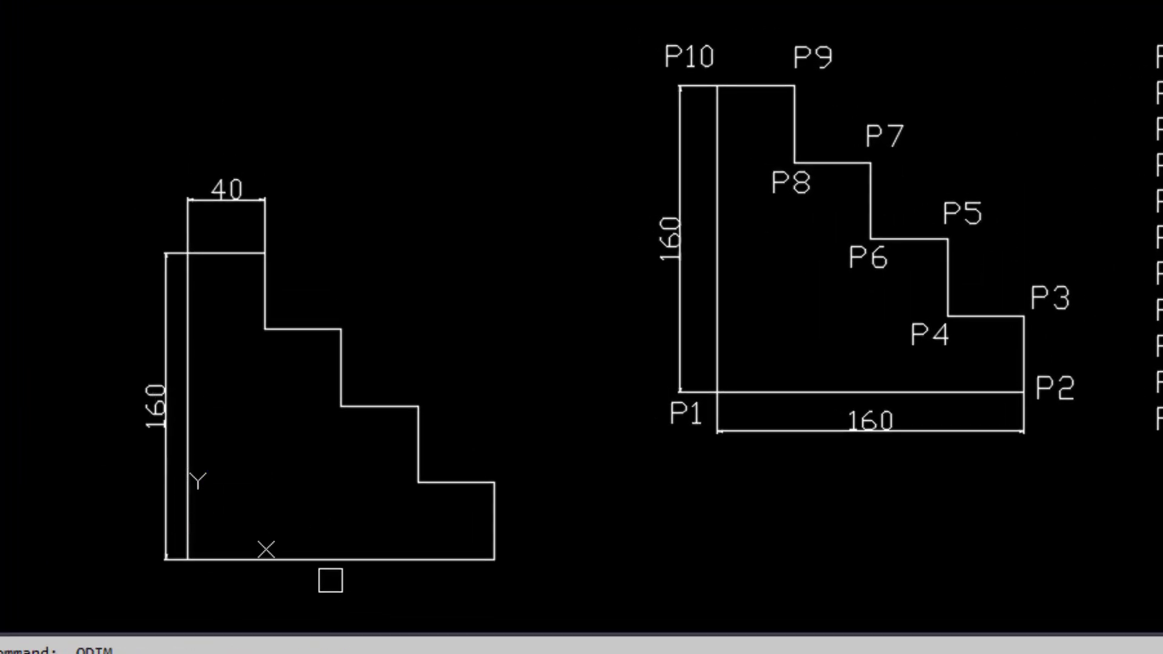
{"action": "left_click", "coordinate": [329, 561]}
{"action": "key", "text": "Return"}
{"action": "left_click", "coordinate": [341, 601]}
{"action": "key", "text": "Return"}
{"action": "key", "text": "Escape"}
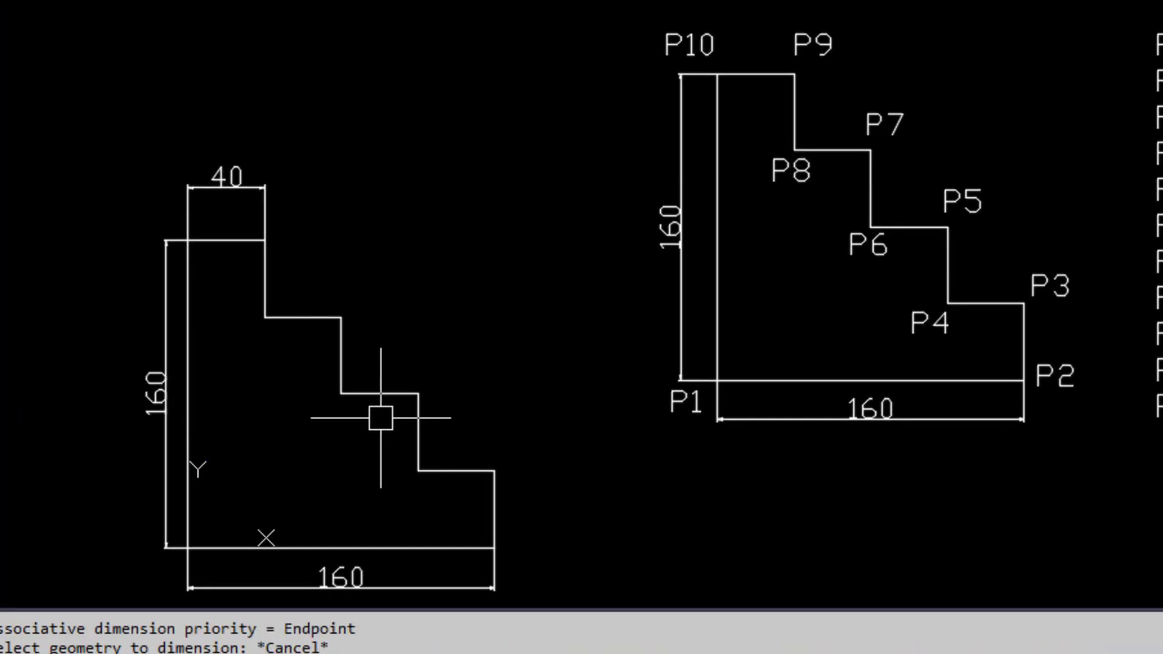
Step: Add a quick dimension above the horizontal step edge between P5 and P6 of the new profile
{"action": "key", "text": "Return"}
{"action": "left_click", "coordinate": [383, 408]}
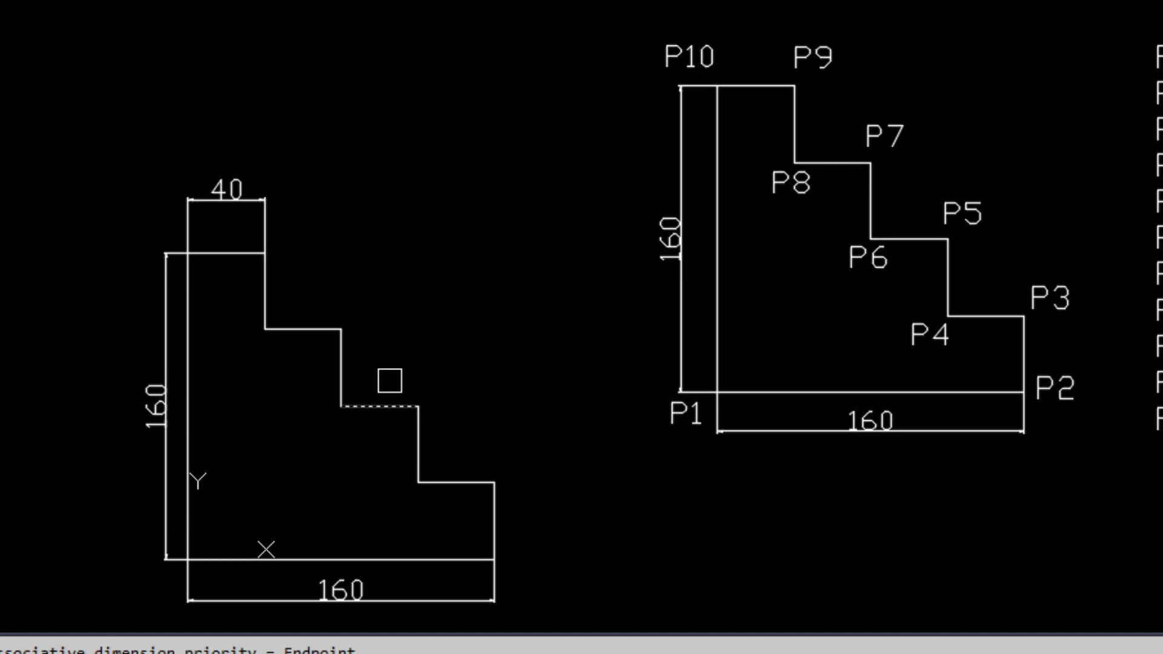
{"action": "key", "text": "Return"}
{"action": "left_click", "coordinate": [378, 370]}
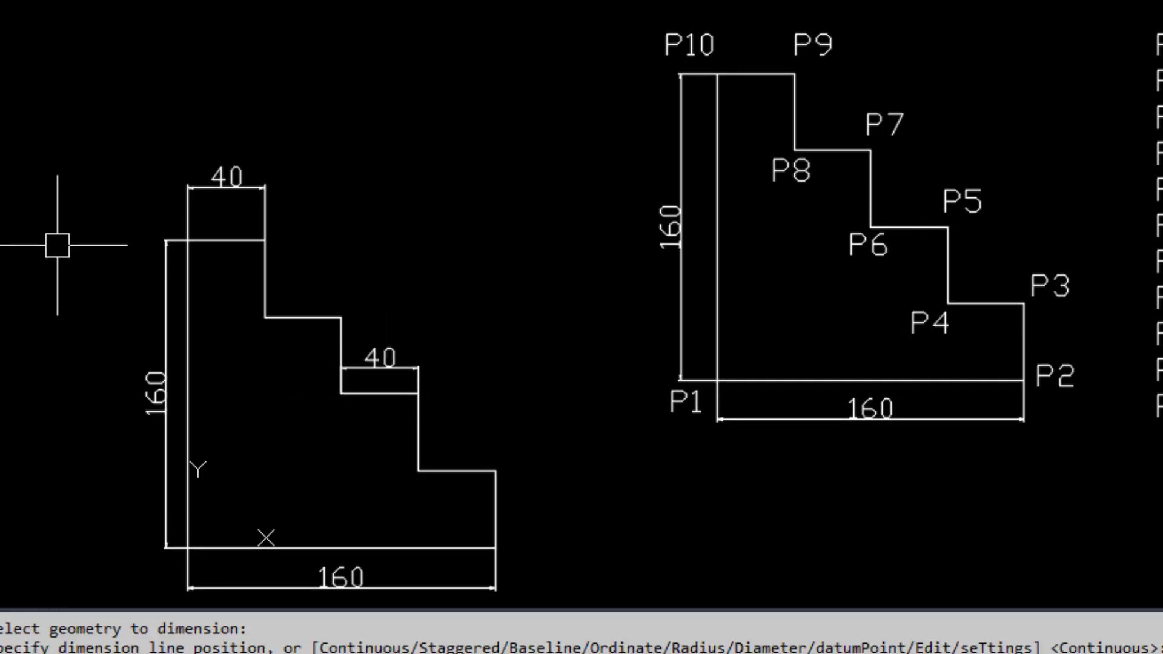